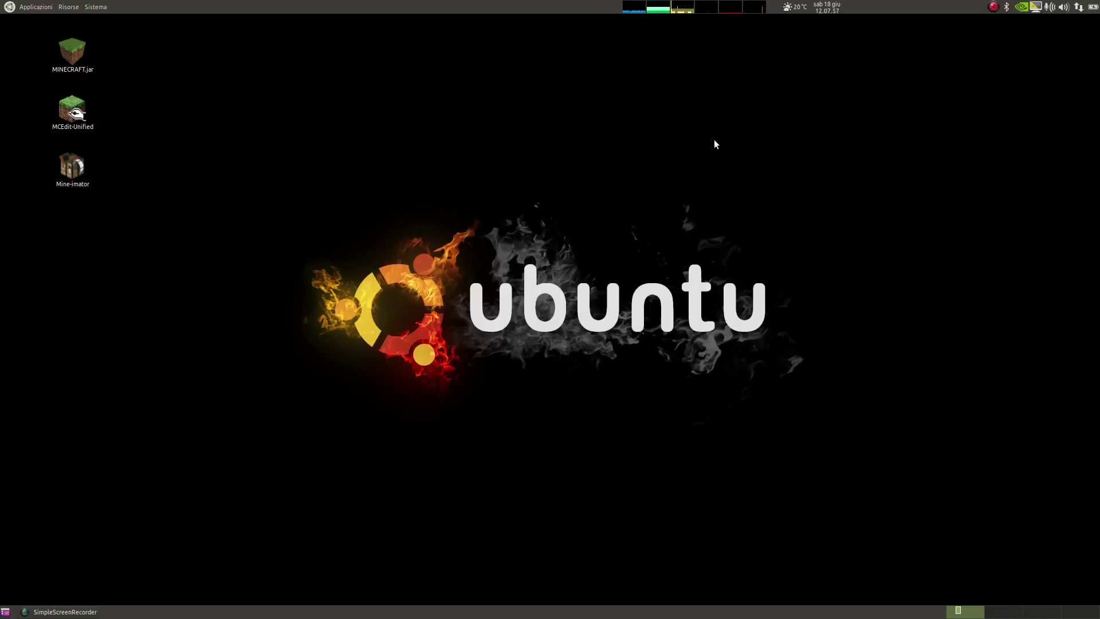
{"action": "left_click_drag", "start_coordinate": [72, 166], "coordinate": [568, 136]}
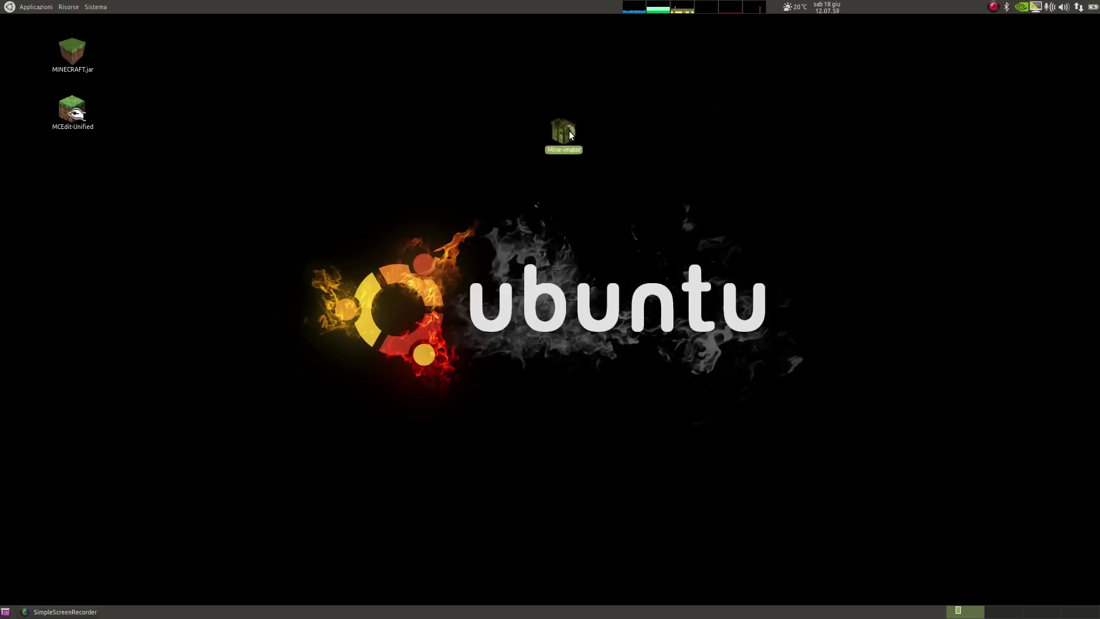
{"action": "left_click", "coordinate": [602, 188]}
{"action": "left_click_drag", "start_coordinate": [563, 133], "coordinate": [74, 170]}
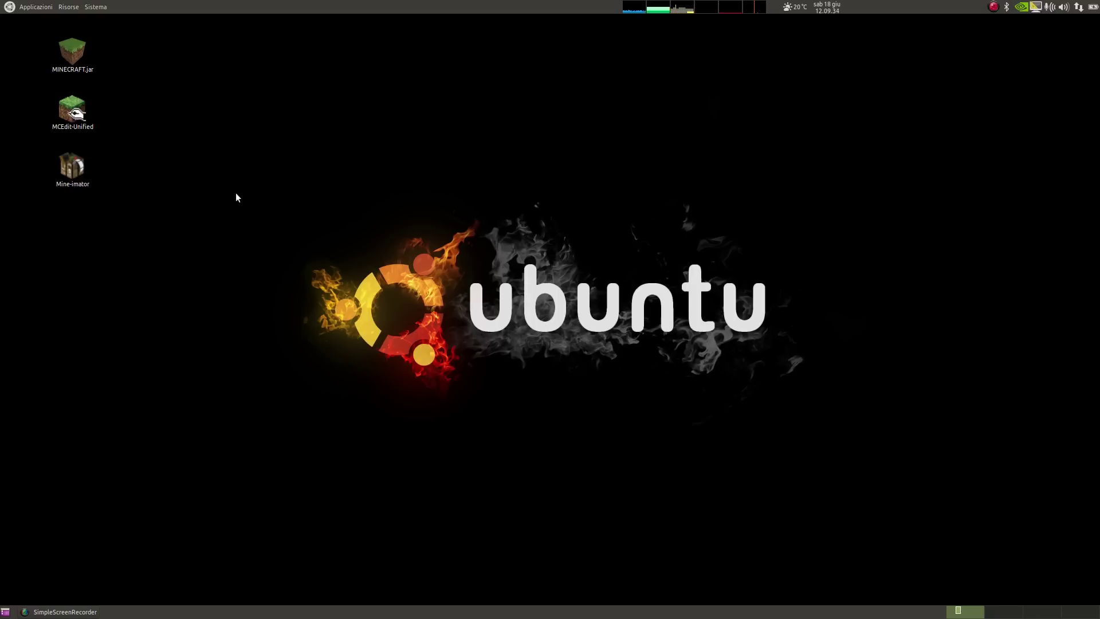
Launch Mine-imator from the desktop and close the second camera view above the work camera.
{"action": "double_click", "coordinate": [66, 163]}
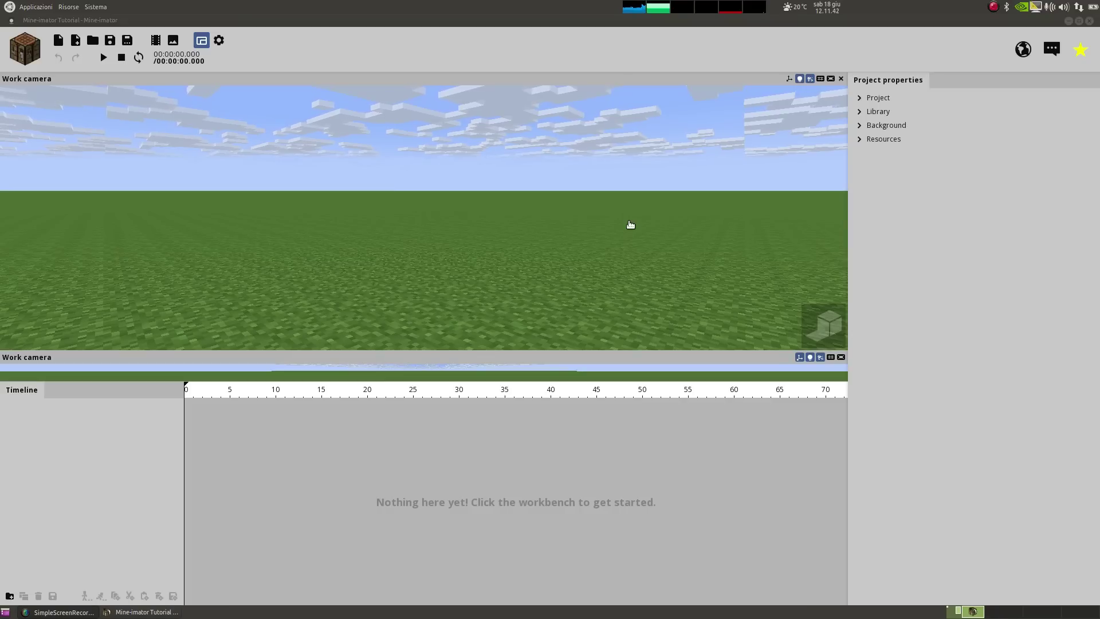
{"action": "left_click", "coordinate": [840, 78]}
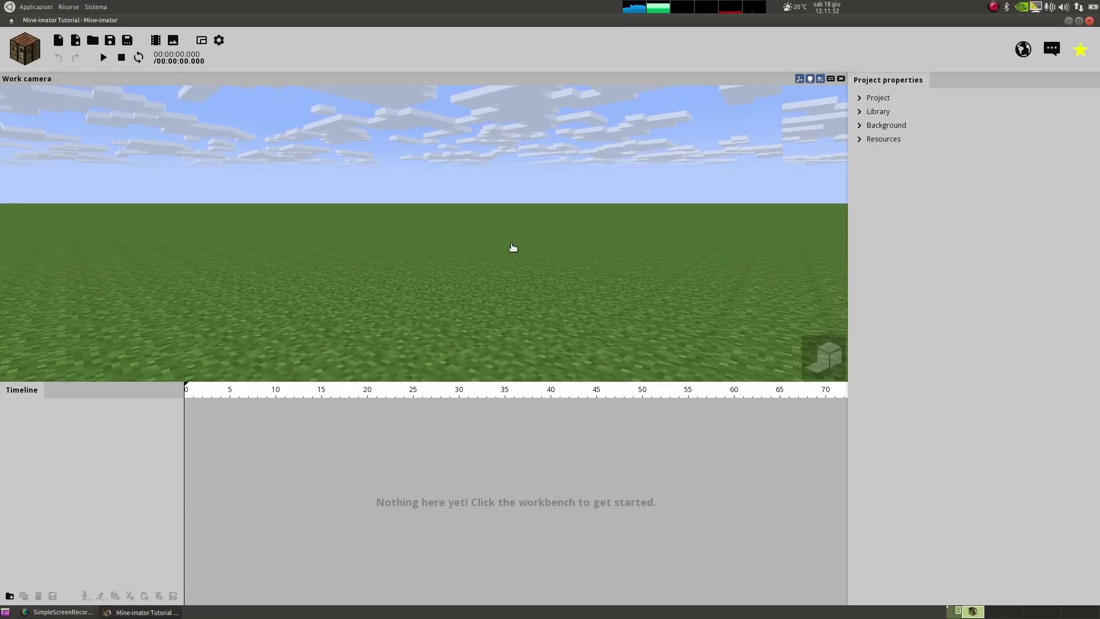
Look around the empty grass scene with the work camera and briefly preview it in rendered mode.
{"action": "right_click_drag", "start_coordinate": [513, 248], "coordinate": [498, 222]}
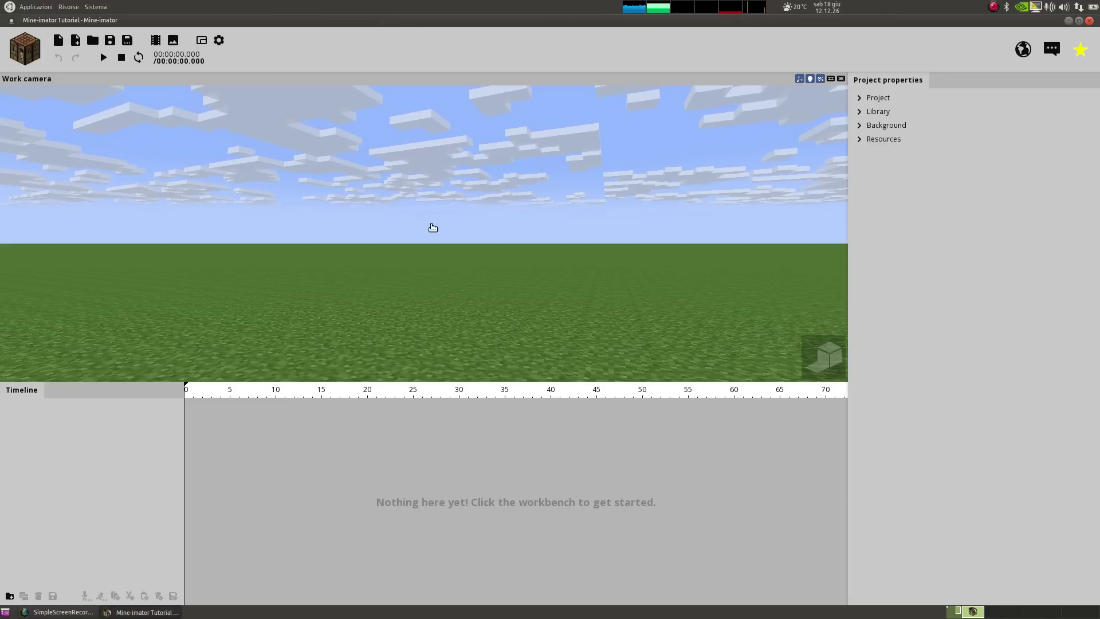
{"action": "right_click_drag", "start_coordinate": [432, 227], "coordinate": [435, 180]}
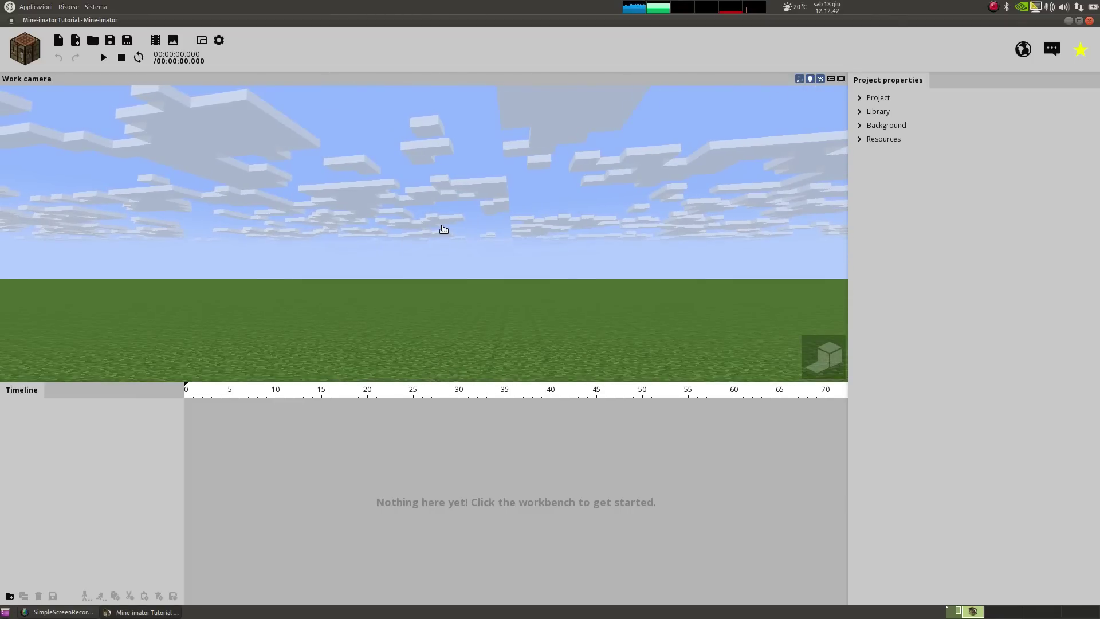
{"action": "mouse_move", "coordinate": [444, 229]}
{"action": "right_mouse_down"}
{"action": "mouse_move", "coordinate": [446, 243]}
{"action": "mouse_move", "coordinate": [447, 216]}
{"action": "mouse_move", "coordinate": [469, 214]}
{"action": "mouse_move", "coordinate": [475, 252]}
{"action": "mouse_move", "coordinate": [495, 240]}
{"action": "mouse_move", "coordinate": [450, 231]}
{"action": "right_mouse_up"}
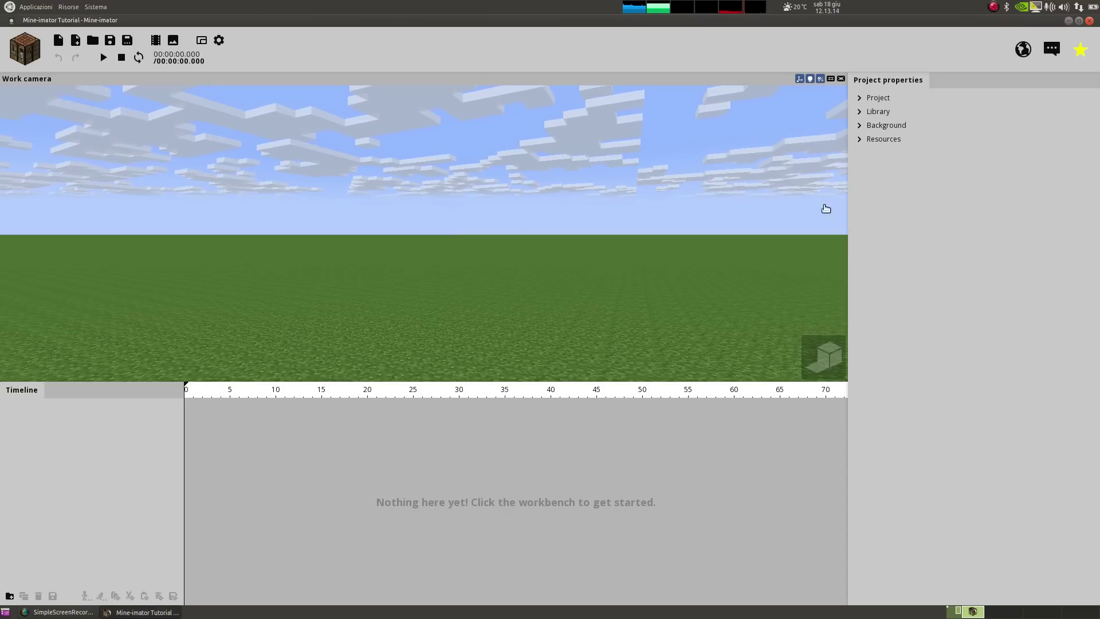
{"action": "left_click", "coordinate": [823, 353]}
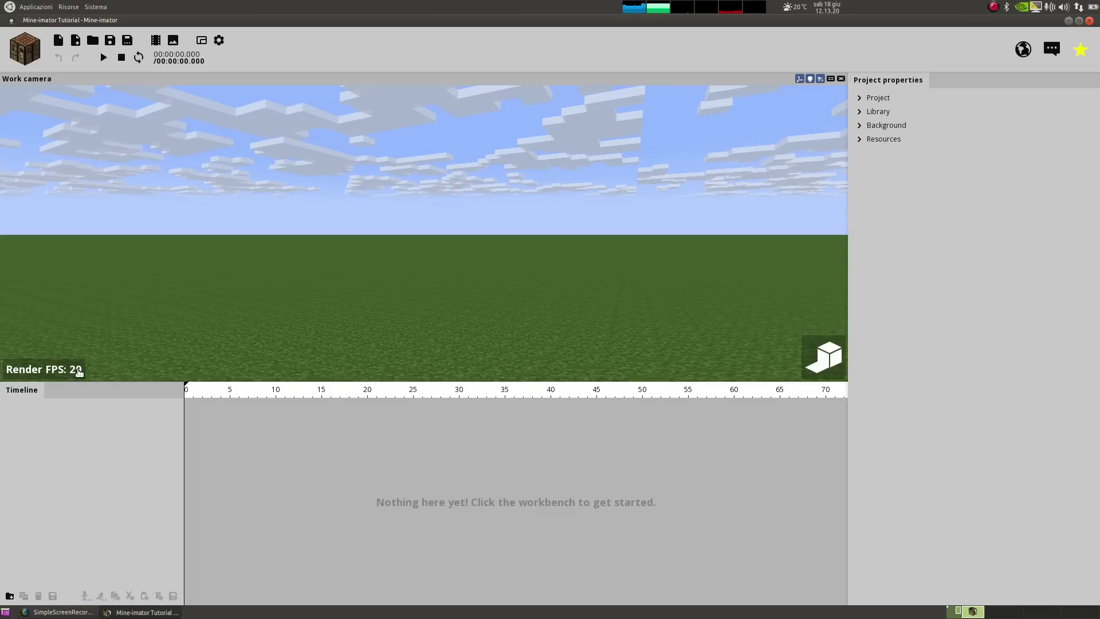
{"action": "left_click", "coordinate": [829, 356]}
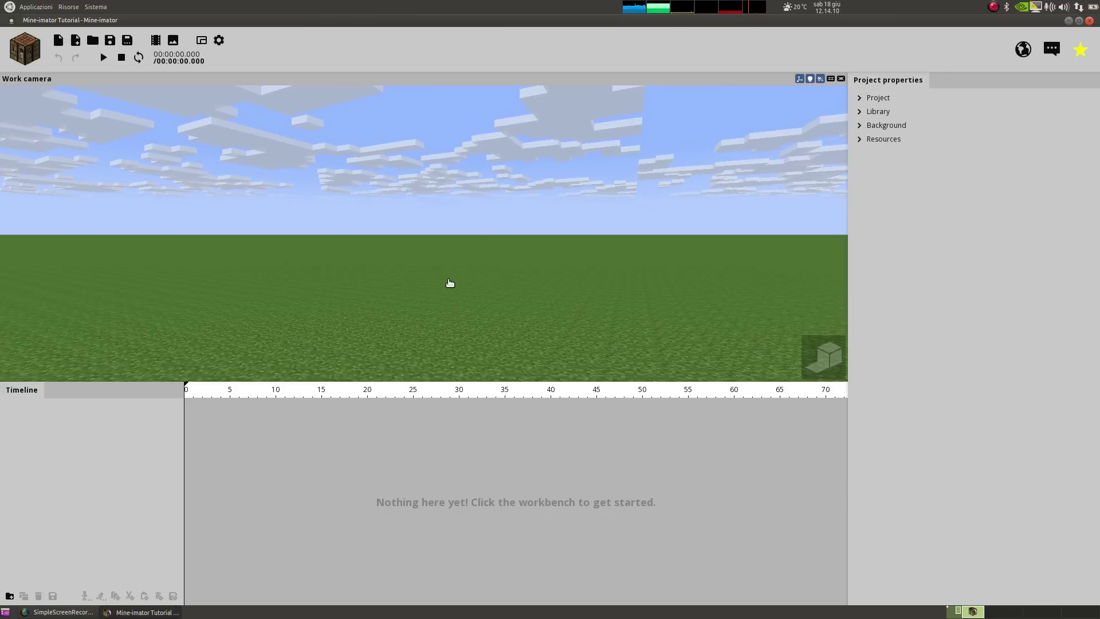
{"action": "mouse_move", "coordinate": [496, 293]}
{"action": "right_mouse_down"}
{"action": "mouse_move", "coordinate": [496, 246]}
{"action": "mouse_move", "coordinate": [496, 300]}
{"action": "right_mouse_up"}
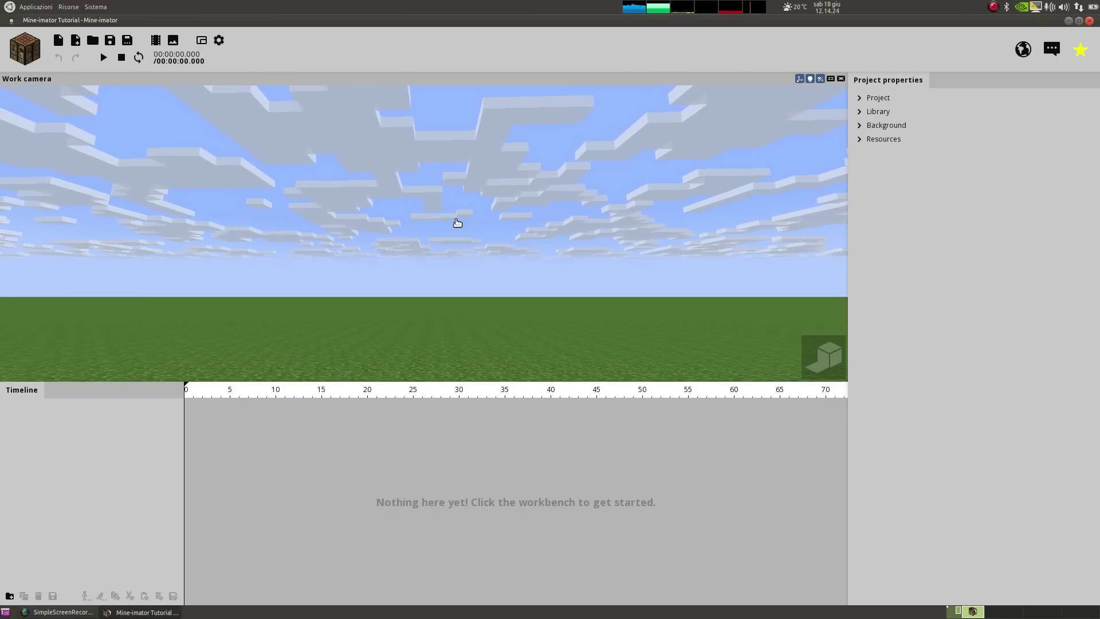
{"action": "right_click_drag", "start_coordinate": [424, 230], "coordinate": [559, 280]}
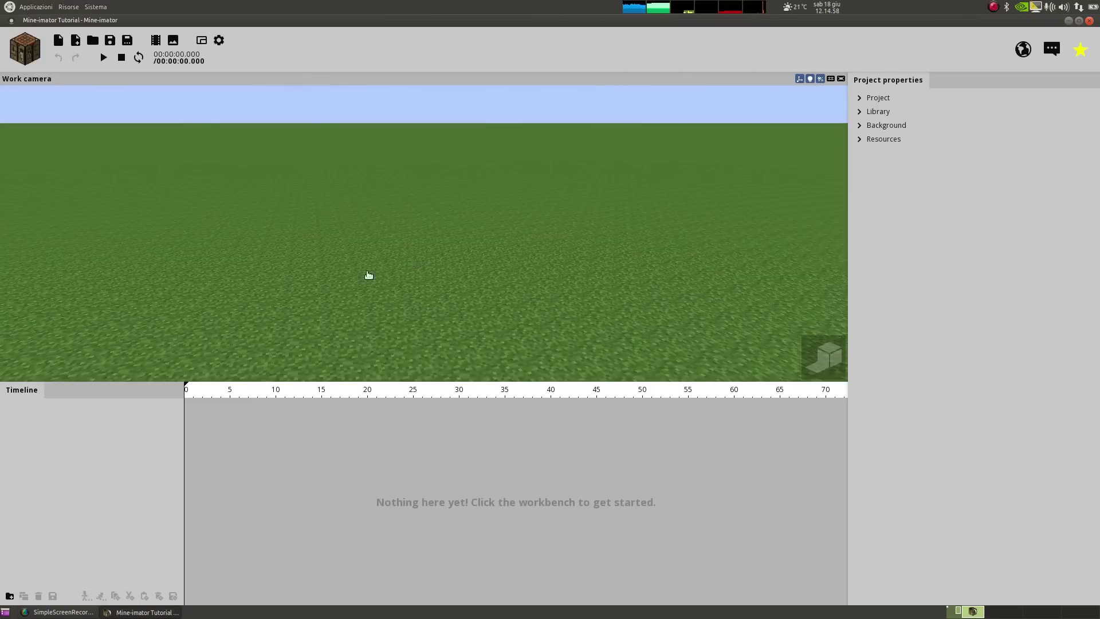
Start a new scenery object in the workbench and open the file browser for its schematic.
{"action": "left_click", "coordinate": [26, 52]}
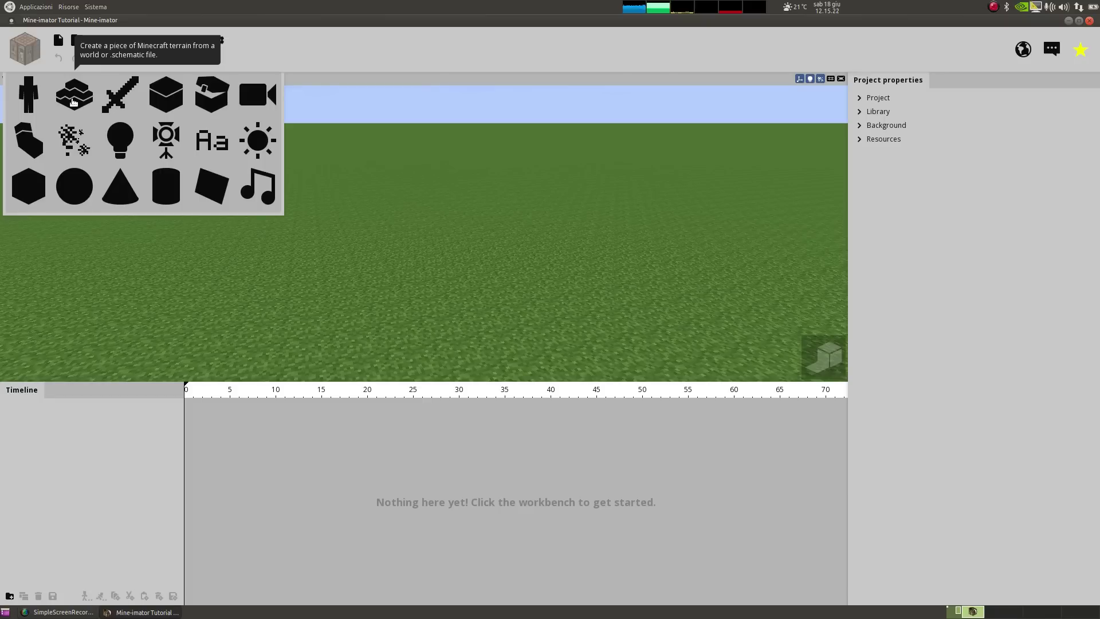
{"action": "left_click", "coordinate": [73, 102]}
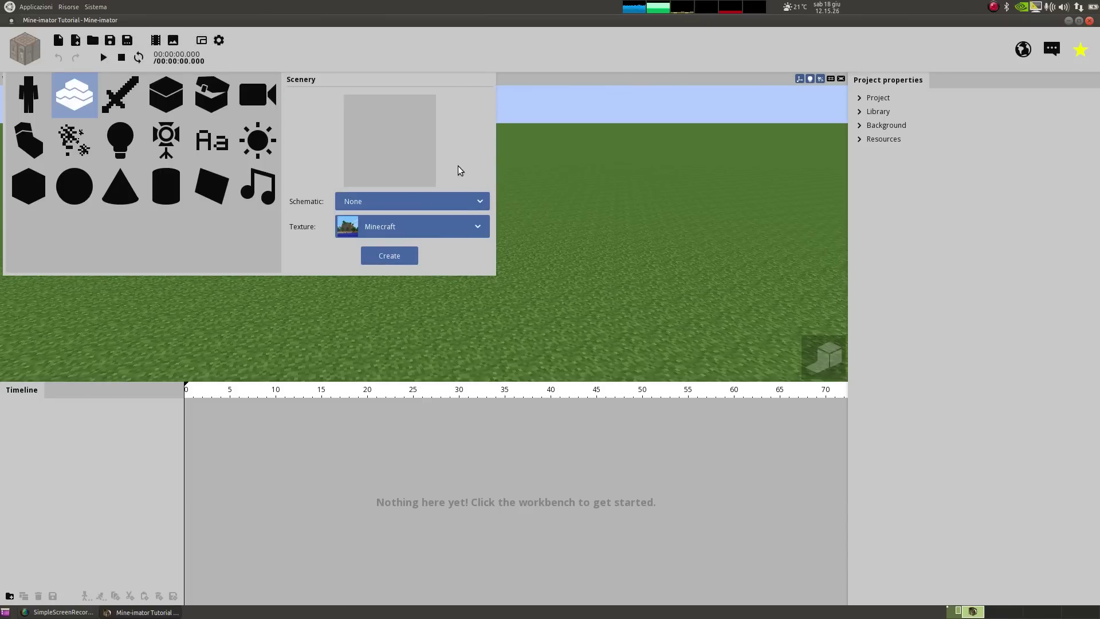
{"action": "left_click", "coordinate": [467, 206]}
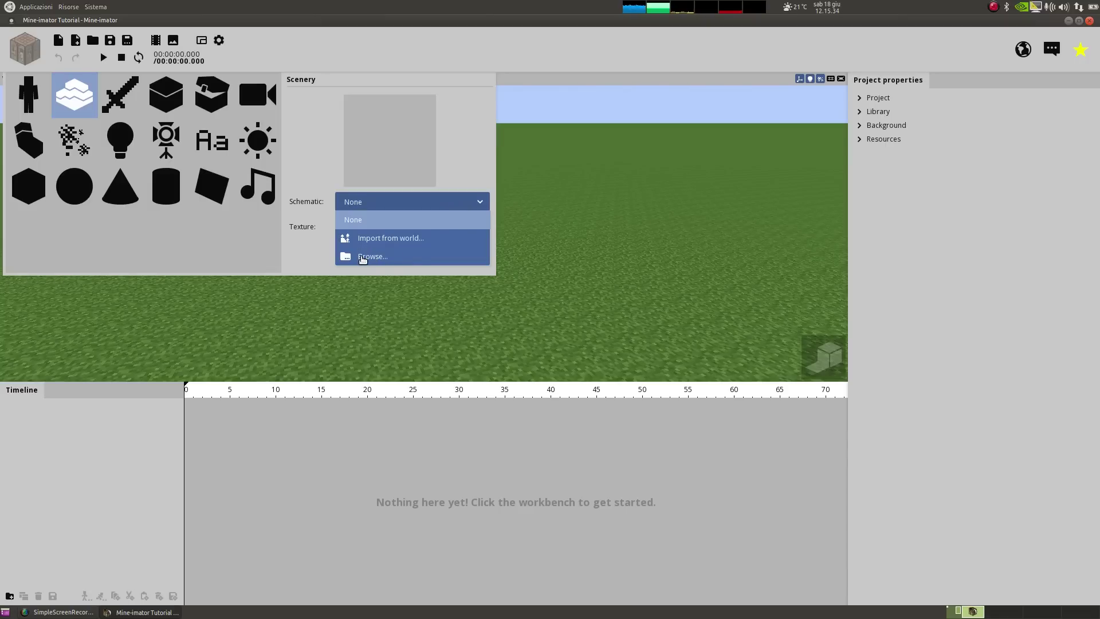
{"action": "left_click", "coordinate": [362, 257]}
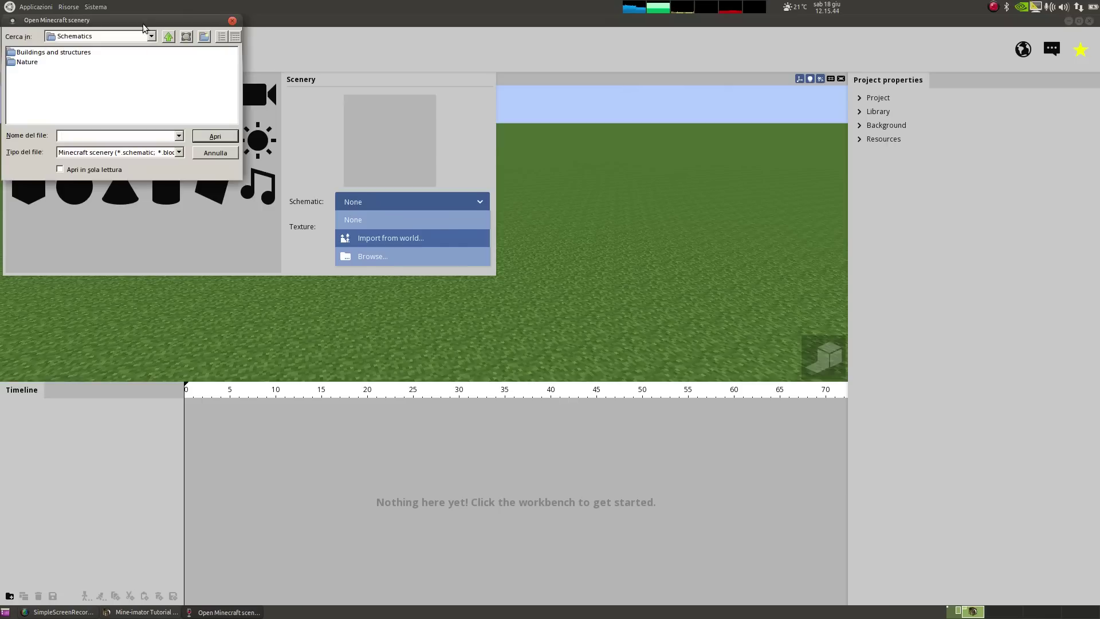
{"action": "left_click_drag", "start_coordinate": [144, 17], "coordinate": [685, 113]}
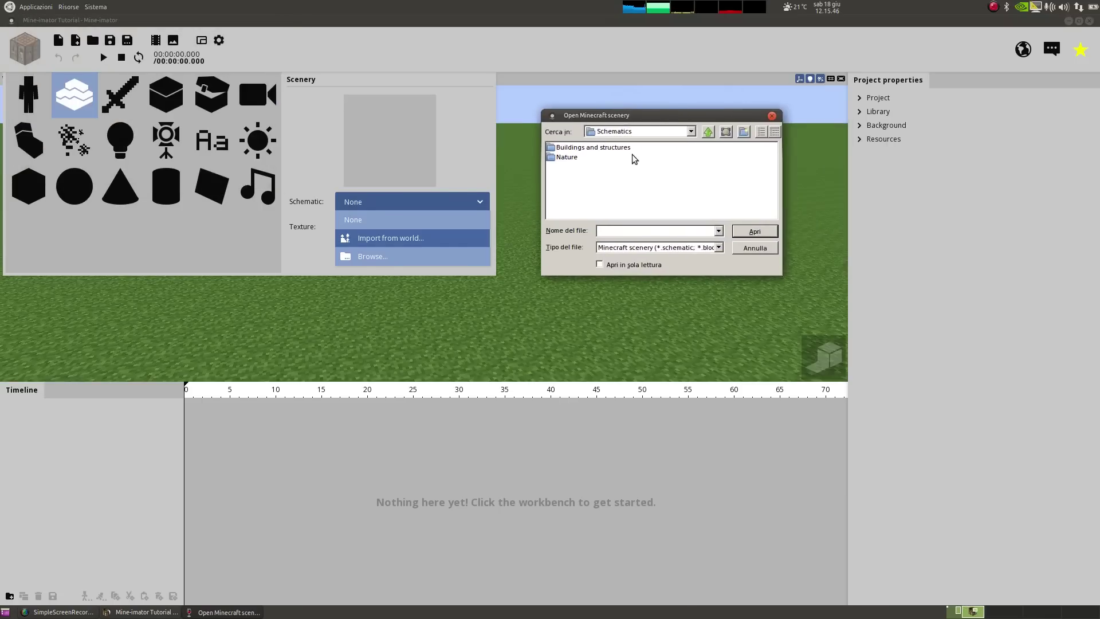
Look through the sample schematics in the Nature/Generic and Buildings and structures folders.
{"action": "double_click", "coordinate": [568, 158]}
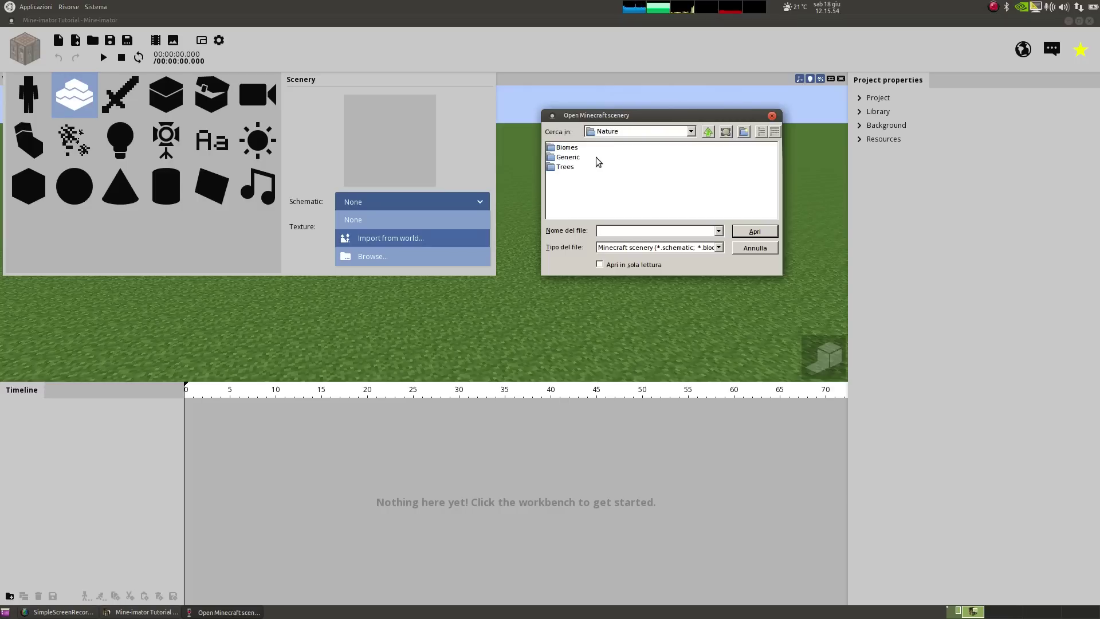
{"action": "double_click", "coordinate": [580, 158]}
{"action": "left_click_drag", "start_coordinate": [605, 216], "coordinate": [623, 215]}
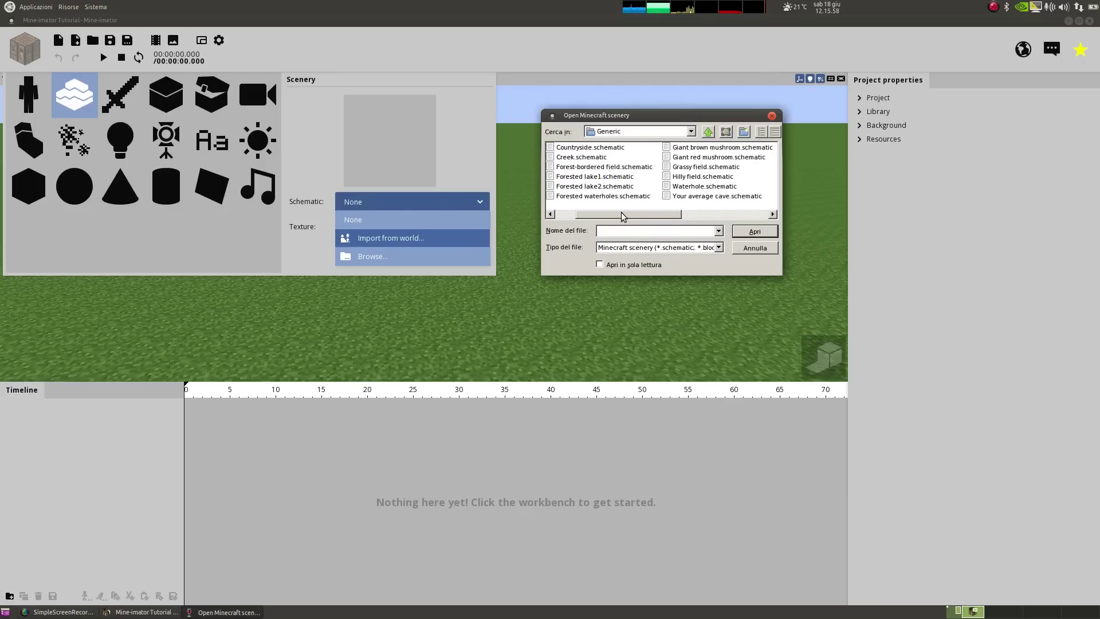
{"action": "left_click_drag", "start_coordinate": [623, 215], "coordinate": [664, 212]}
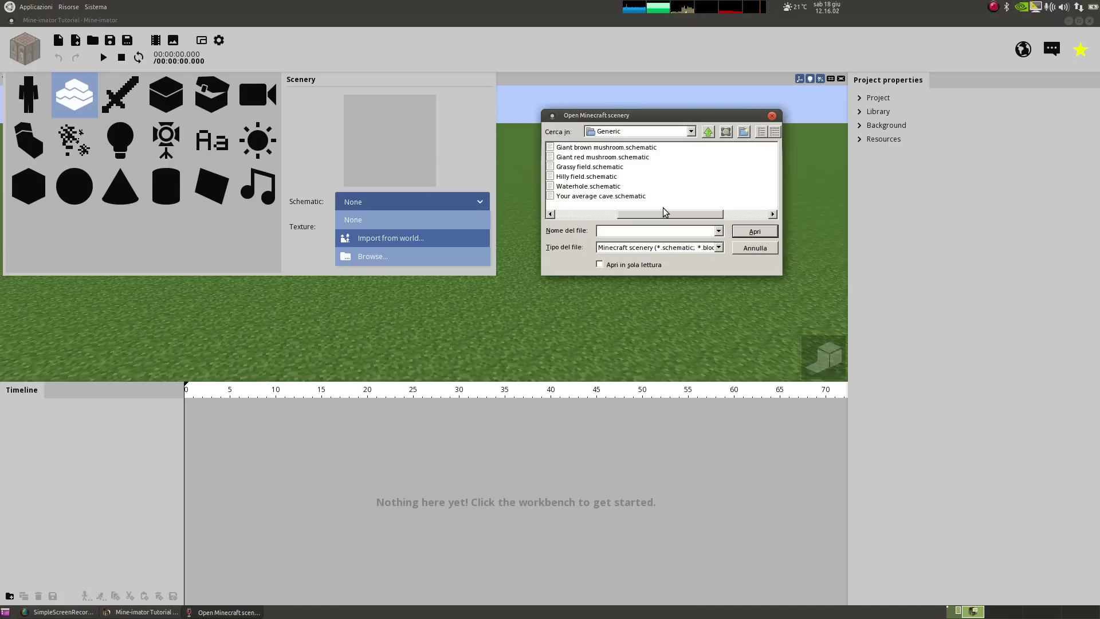
{"action": "left_click", "coordinate": [708, 134]}
{"action": "left_click", "coordinate": [708, 133]}
{"action": "left_click", "coordinate": [585, 144]}
{"action": "left_click", "coordinate": [598, 156]}
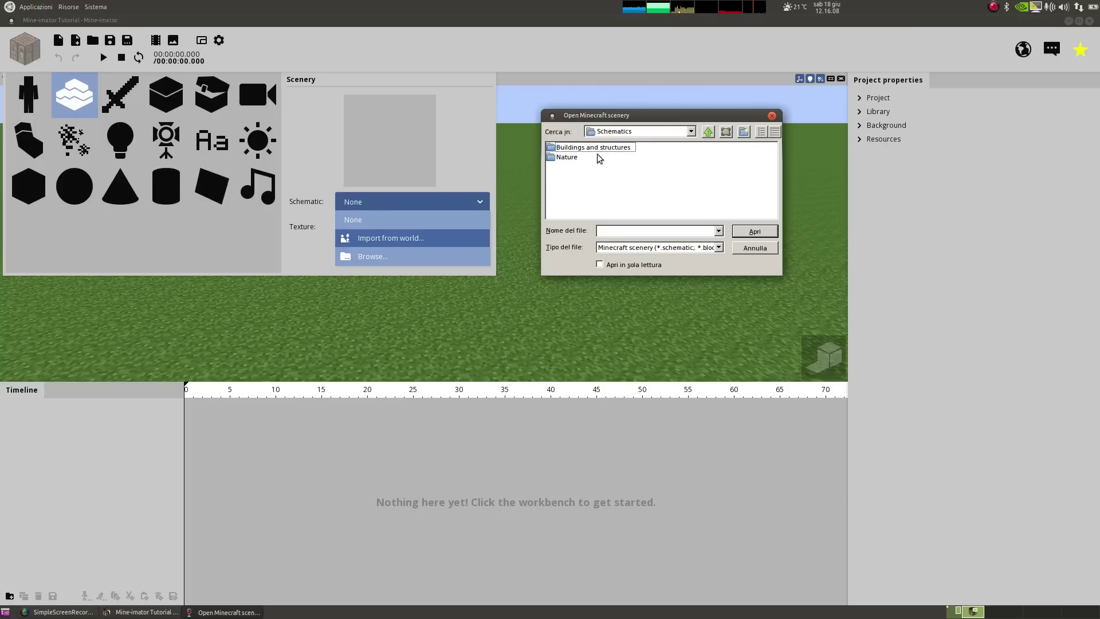
{"action": "double_click", "coordinate": [555, 148]}
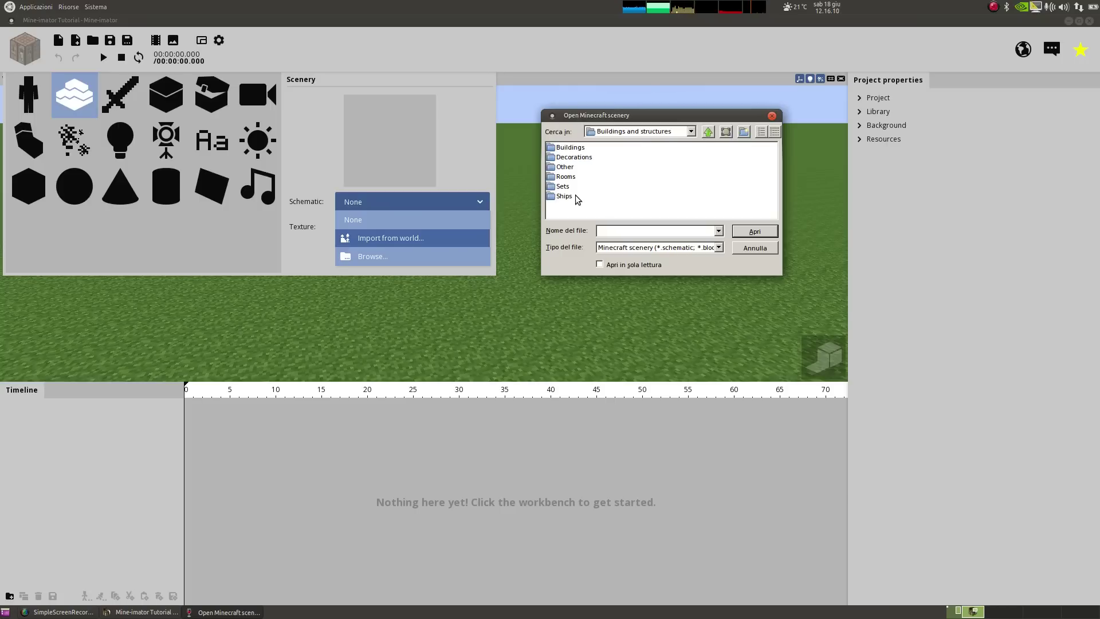
{"action": "double_click", "coordinate": [553, 168]}
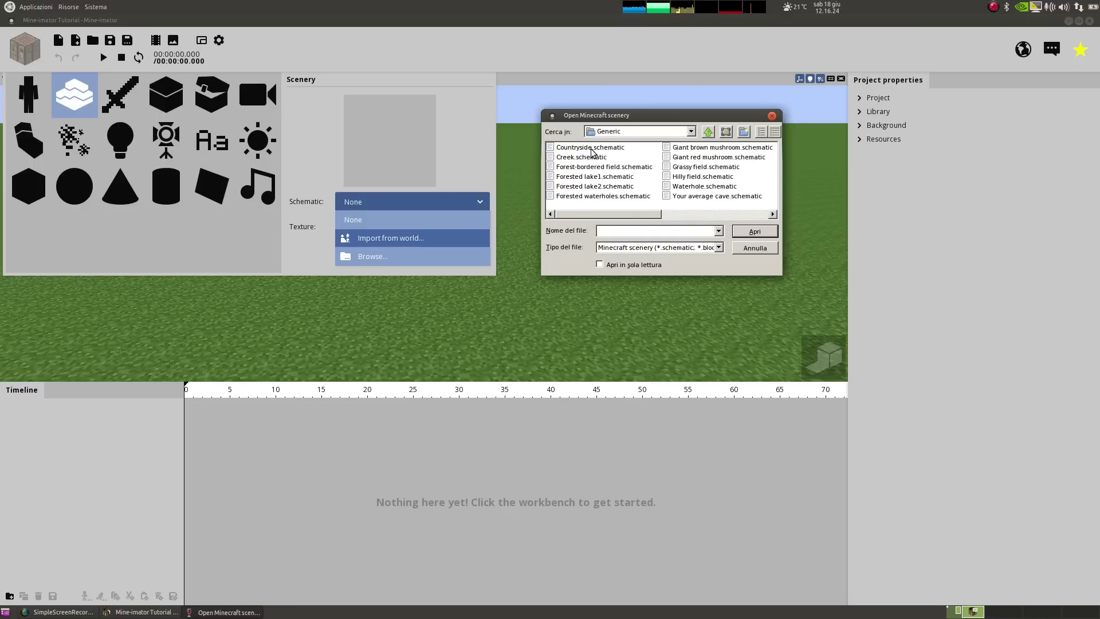
Load Countryside.schematic from the Generic folder as the scenery's schematic and rotate its preview.
{"action": "left_click", "coordinate": [591, 148]}
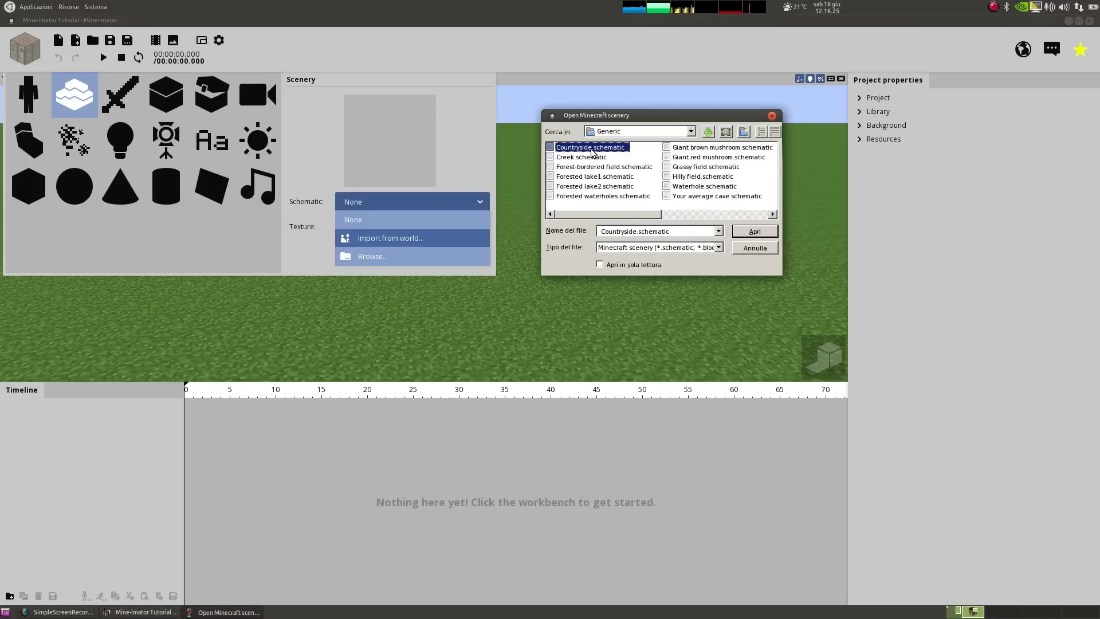
{"action": "left_click", "coordinate": [755, 232]}
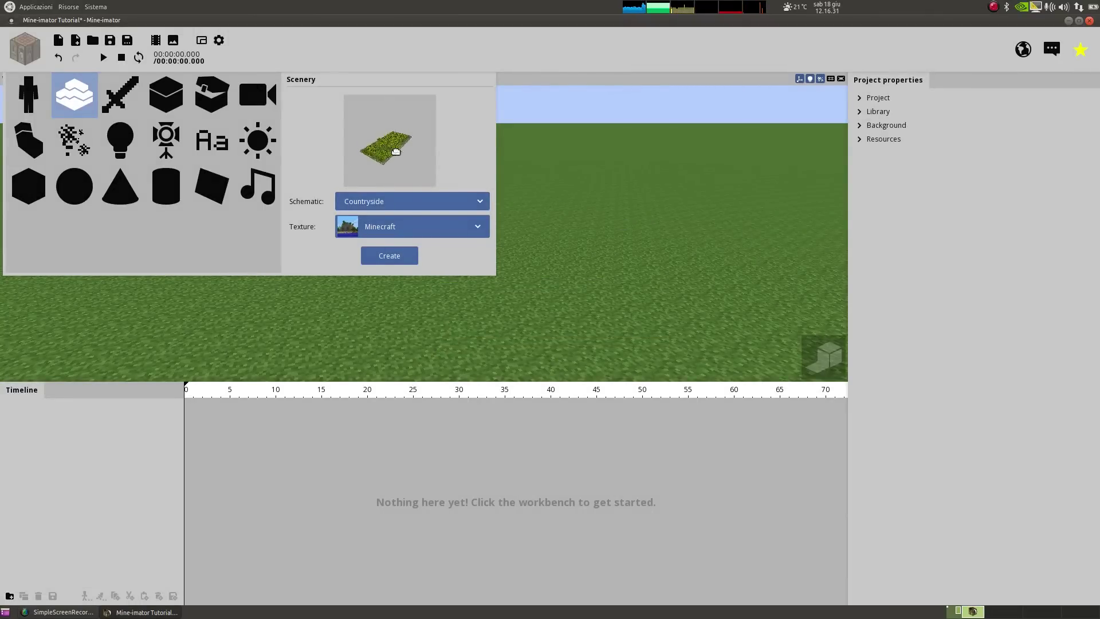
{"action": "mouse_move", "coordinate": [395, 152]}
{"action": "left_mouse_down"}
{"action": "mouse_move", "coordinate": [428, 147]}
{"action": "mouse_move", "coordinate": [382, 120]}
{"action": "mouse_move", "coordinate": [420, 130]}
{"action": "mouse_move", "coordinate": [392, 156]}
{"action": "mouse_move", "coordinate": [421, 149]}
{"action": "mouse_move", "coordinate": [353, 153]}
{"action": "mouse_move", "coordinate": [405, 140]}
{"action": "mouse_move", "coordinate": [366, 120]}
{"action": "mouse_move", "coordinate": [398, 122]}
{"action": "mouse_move", "coordinate": [410, 165]}
{"action": "mouse_move", "coordinate": [368, 150]}
{"action": "mouse_move", "coordinate": [444, 143]}
{"action": "mouse_move", "coordinate": [407, 145]}
{"action": "mouse_move", "coordinate": [427, 166]}
{"action": "mouse_move", "coordinate": [380, 179]}
{"action": "mouse_move", "coordinate": [419, 191]}
{"action": "mouse_move", "coordinate": [372, 194]}
{"action": "mouse_move", "coordinate": [349, 180]}
{"action": "mouse_move", "coordinate": [356, 155]}
{"action": "mouse_move", "coordinate": [381, 142]}
{"action": "mouse_move", "coordinate": [387, 167]}
{"action": "left_mouse_up"}
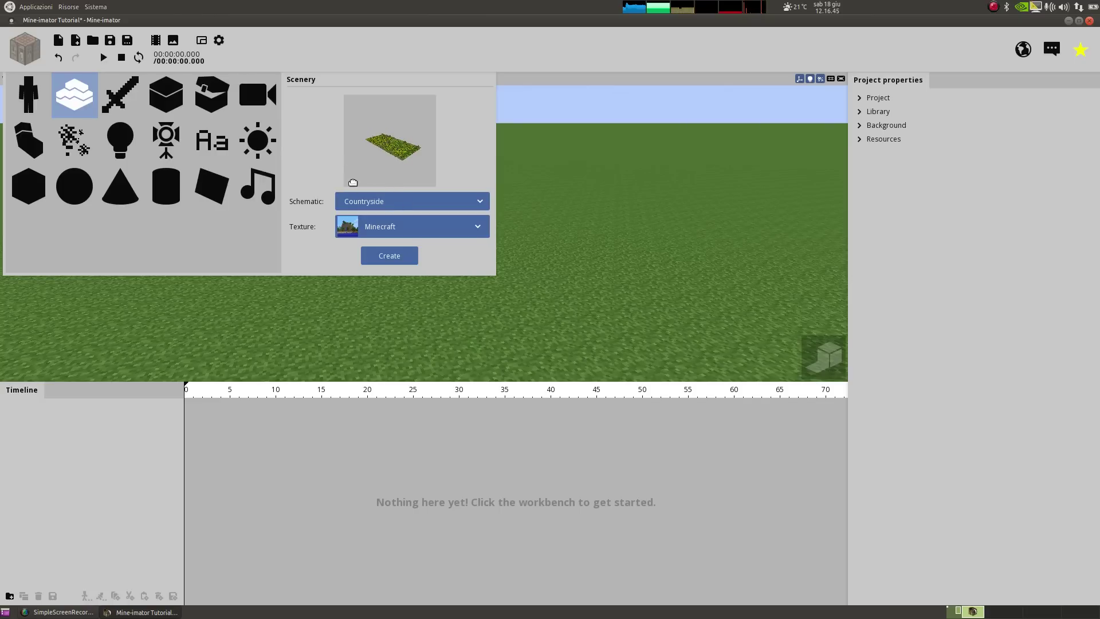
Check the scenery's texture options, keep the Minecraft texture, and create the Countryside scenery.
{"action": "left_click", "coordinate": [458, 227]}
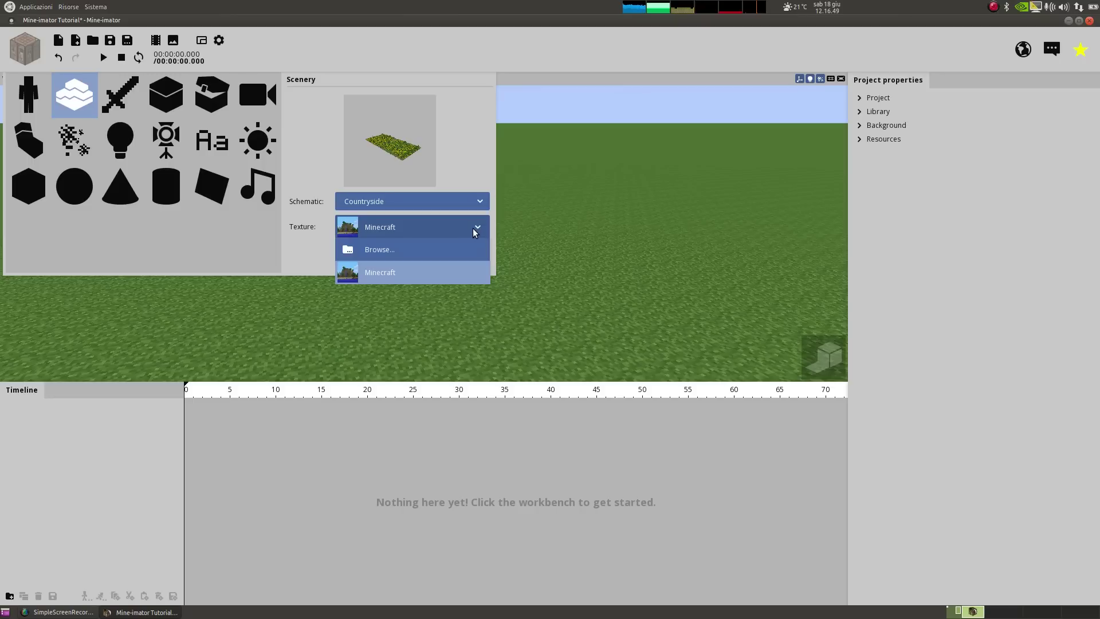
{"action": "left_click", "coordinate": [475, 231]}
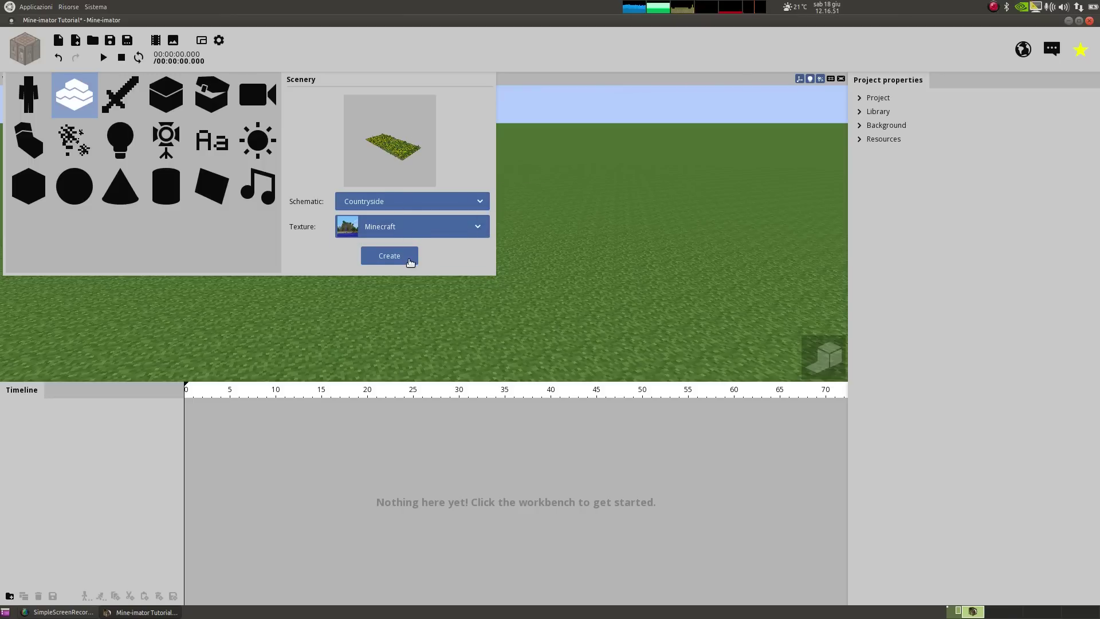
{"action": "left_click", "coordinate": [452, 227]}
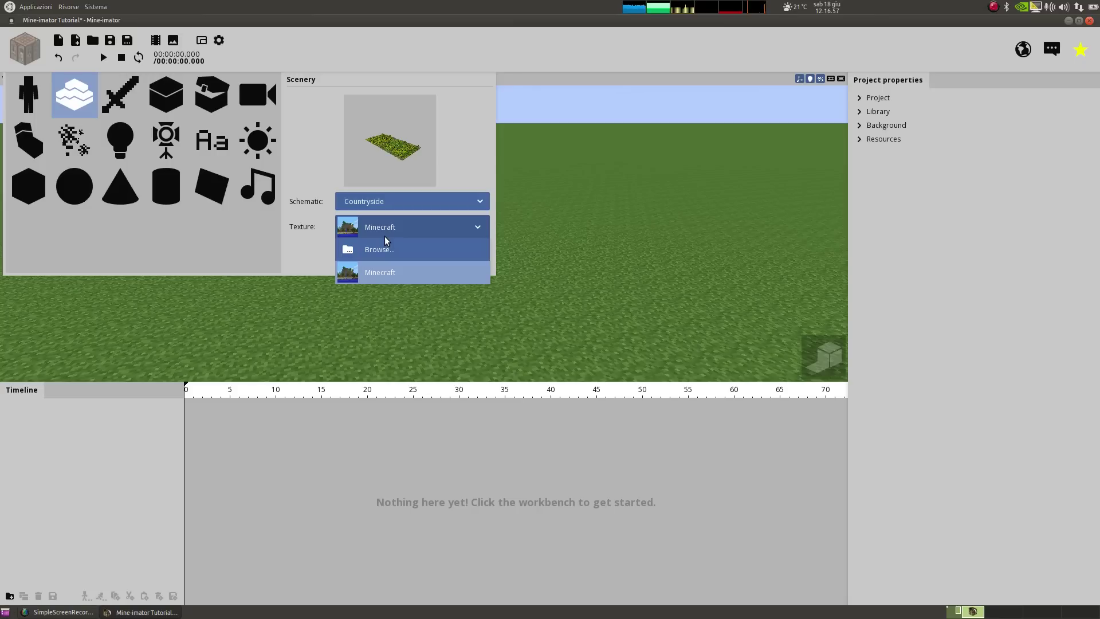
{"action": "left_click", "coordinate": [446, 228]}
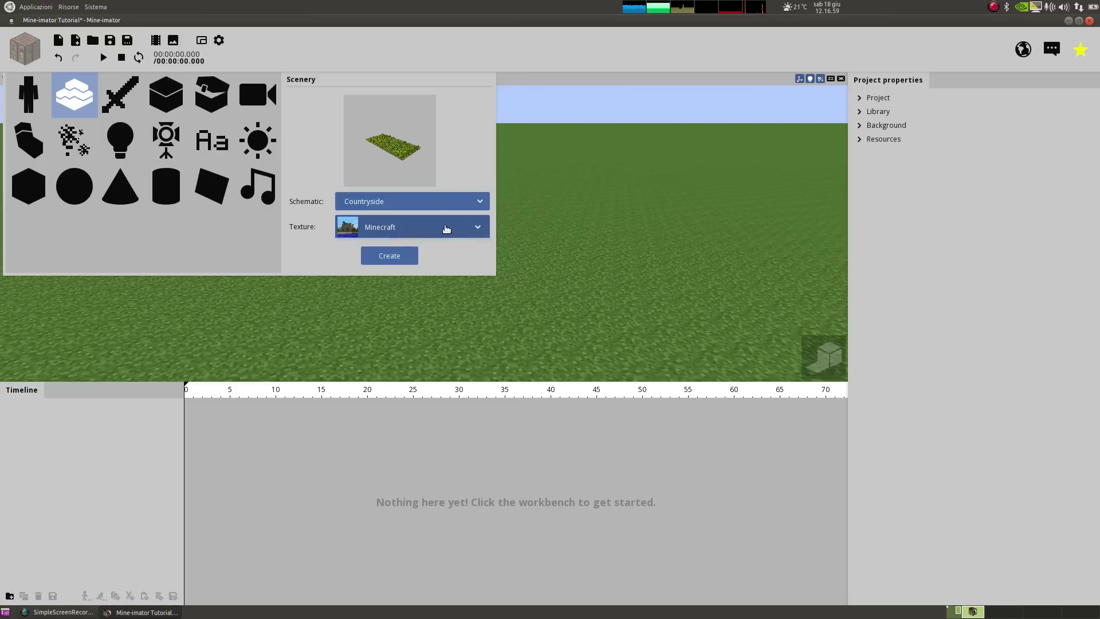
{"action": "left_click", "coordinate": [399, 260]}
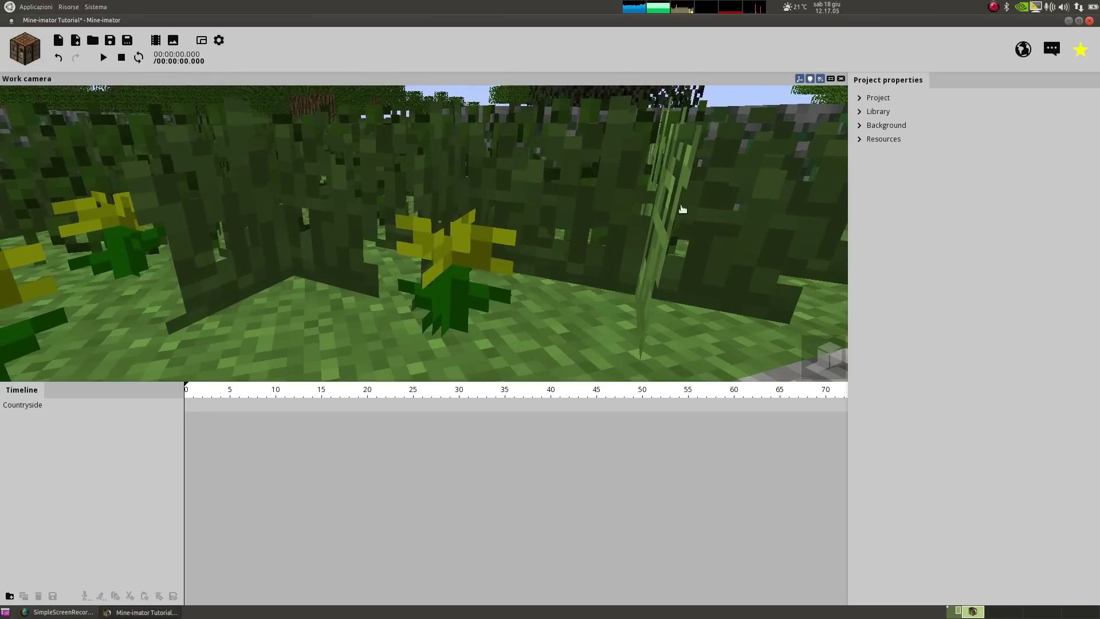
Fly the work camera over the Countryside scenery to examine its fields, path and outer edges.
{"action": "key", "text": "s"}
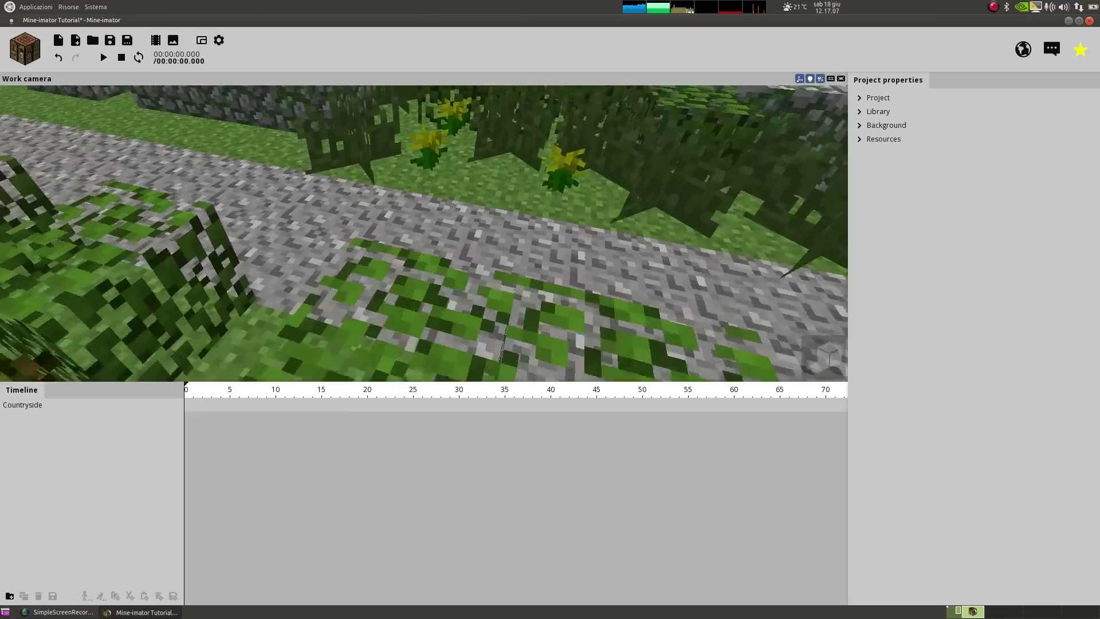
{"action": "key", "text": "a"}
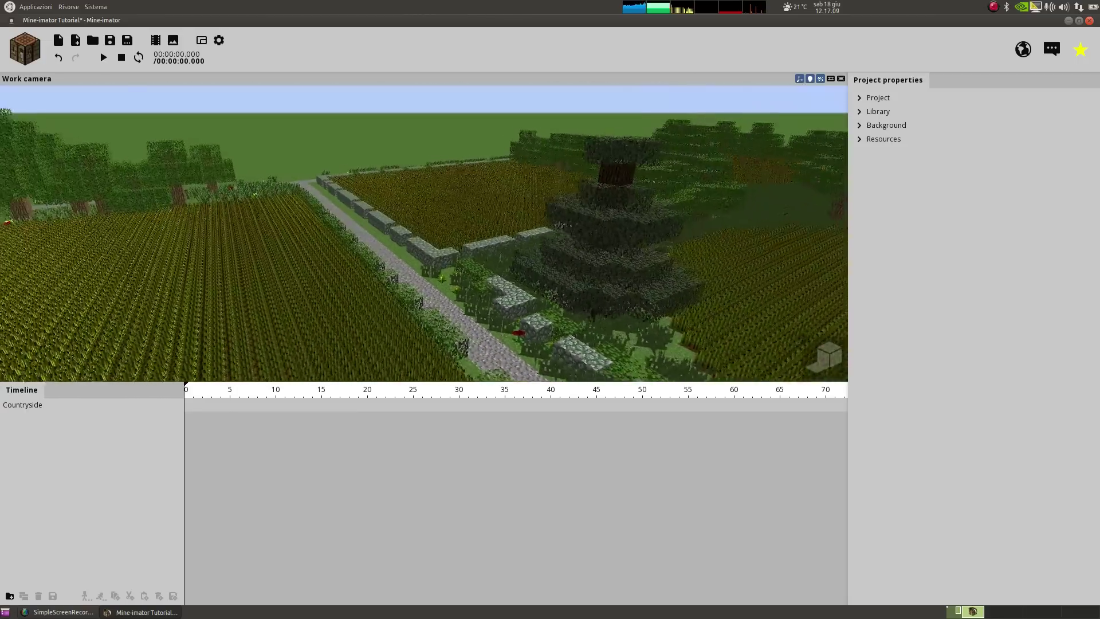
{"action": "key", "text": "s"}
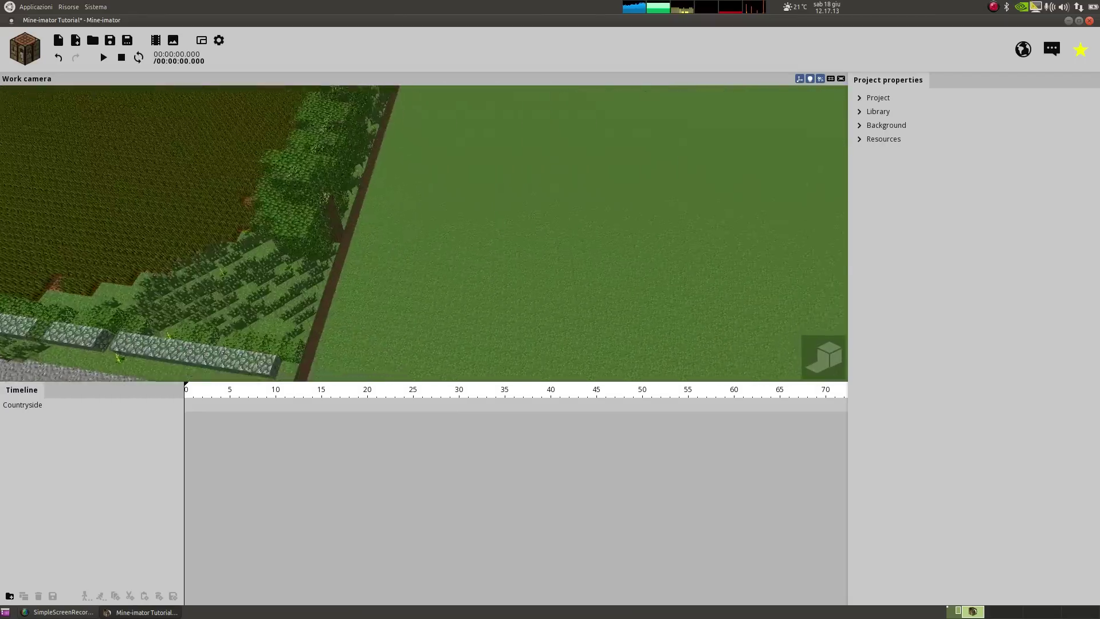
{"action": "key", "text": "w"}
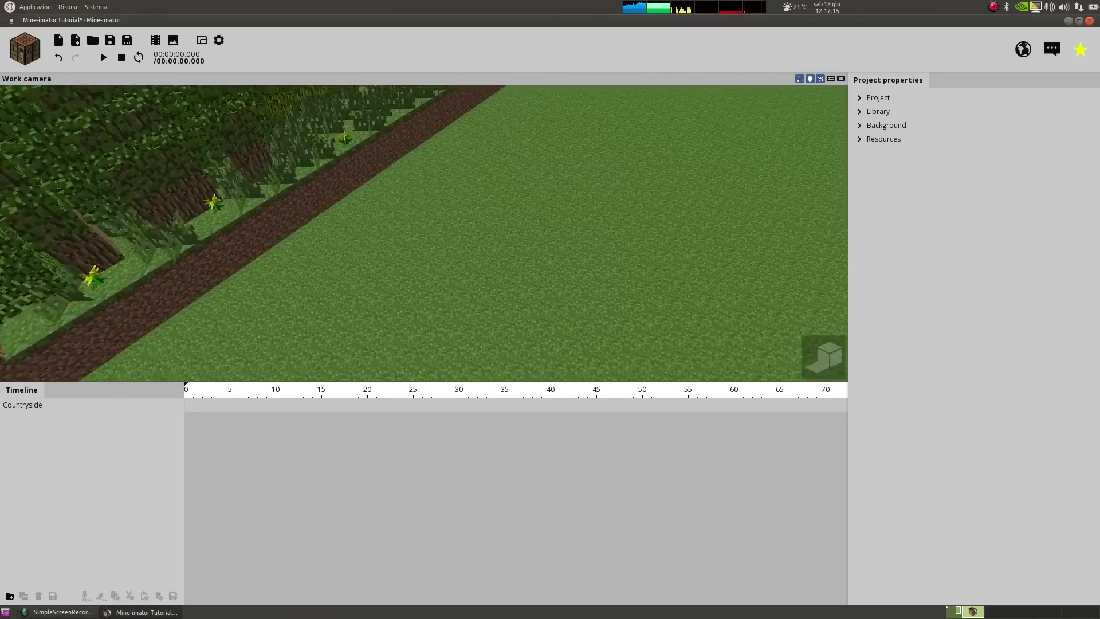
{"action": "key", "text": "w"}
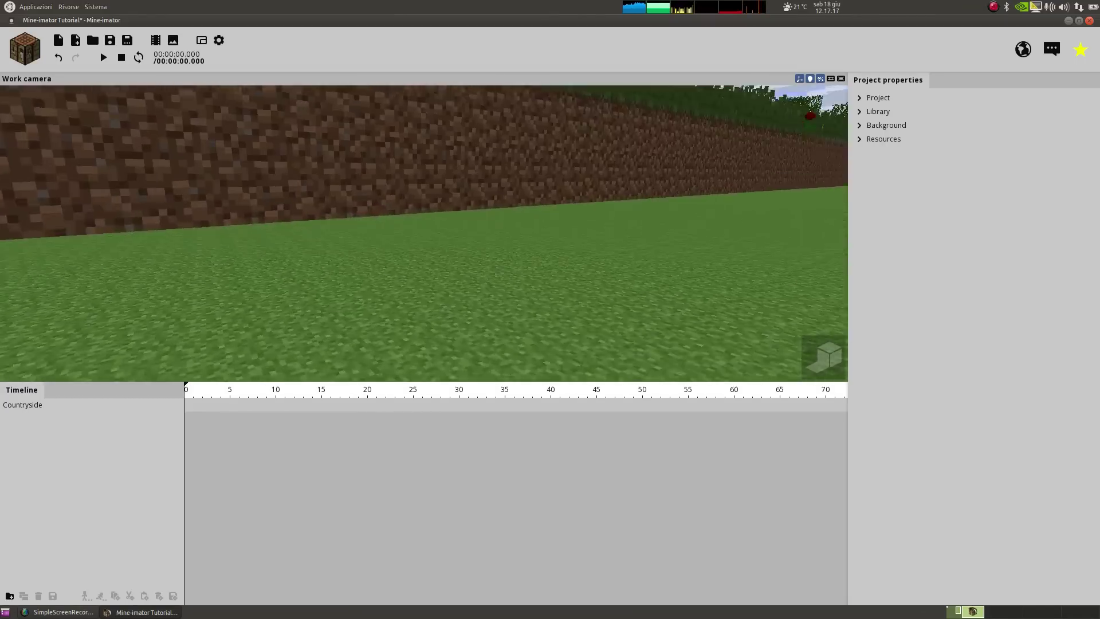
Select the Countryside scenery and lower it to a Y position of about 0.86, close to the ground.
{"action": "key", "text": "s"}
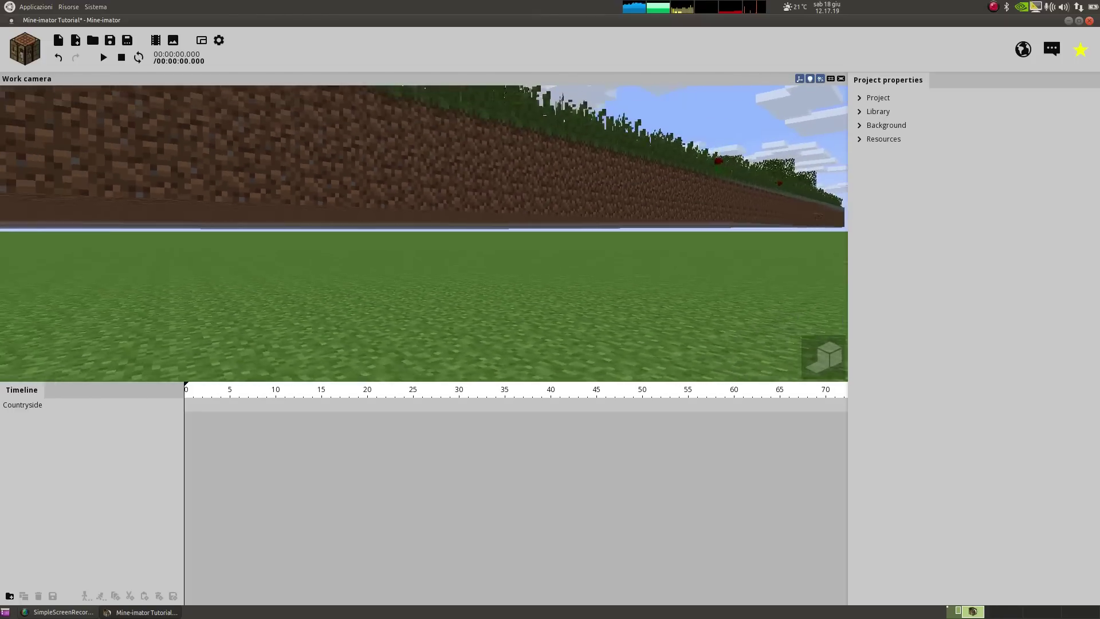
{"action": "key", "text": "w"}
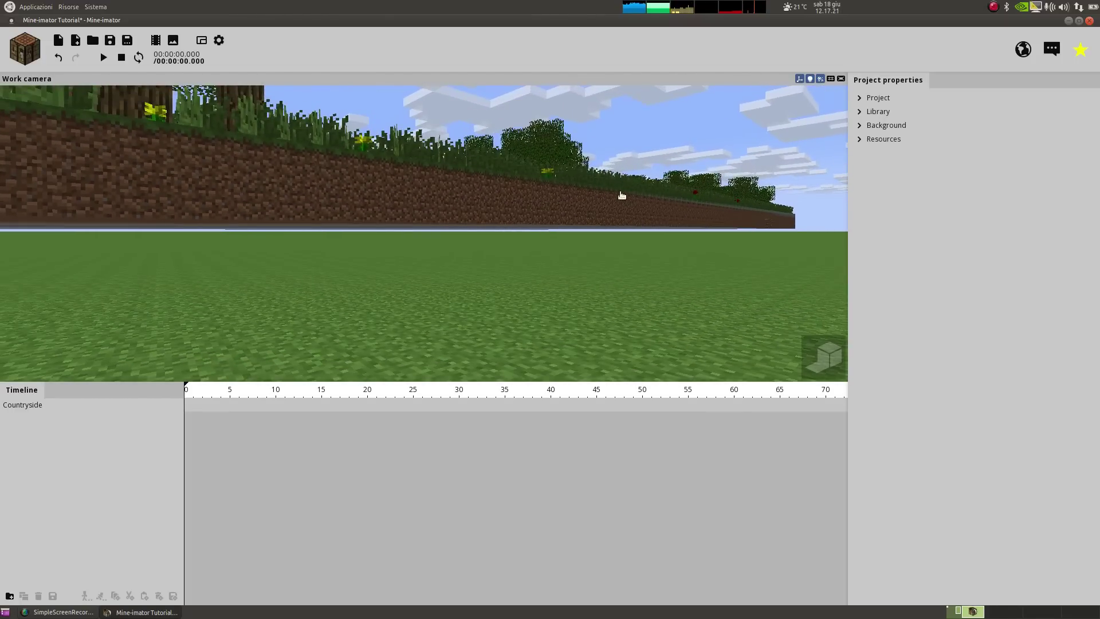
{"action": "left_click", "coordinate": [496, 208]}
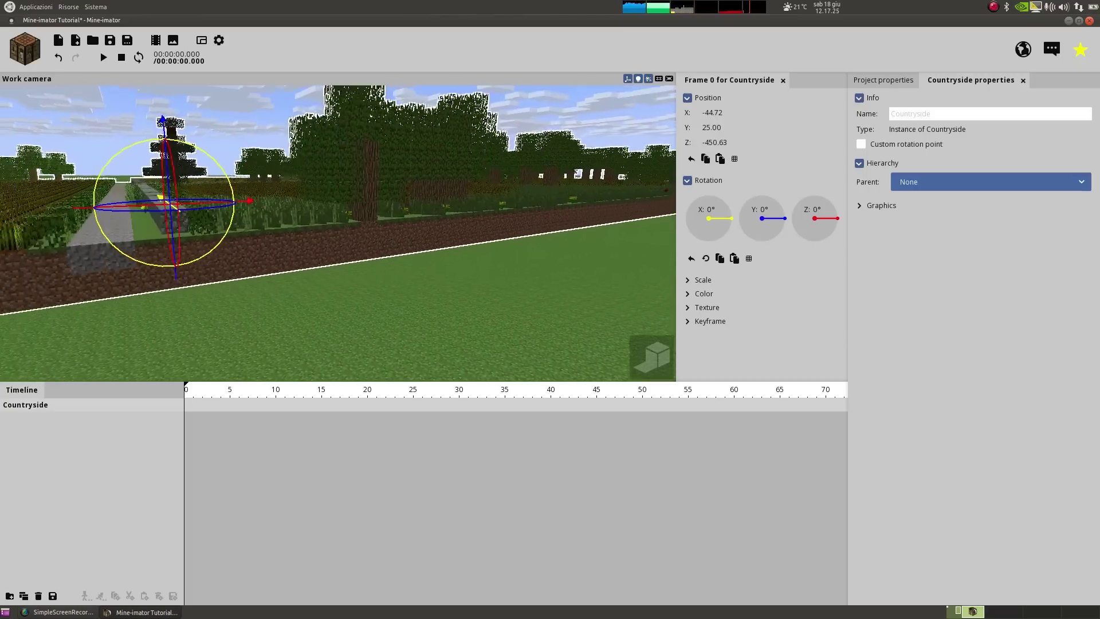
{"action": "key", "text": "a"}
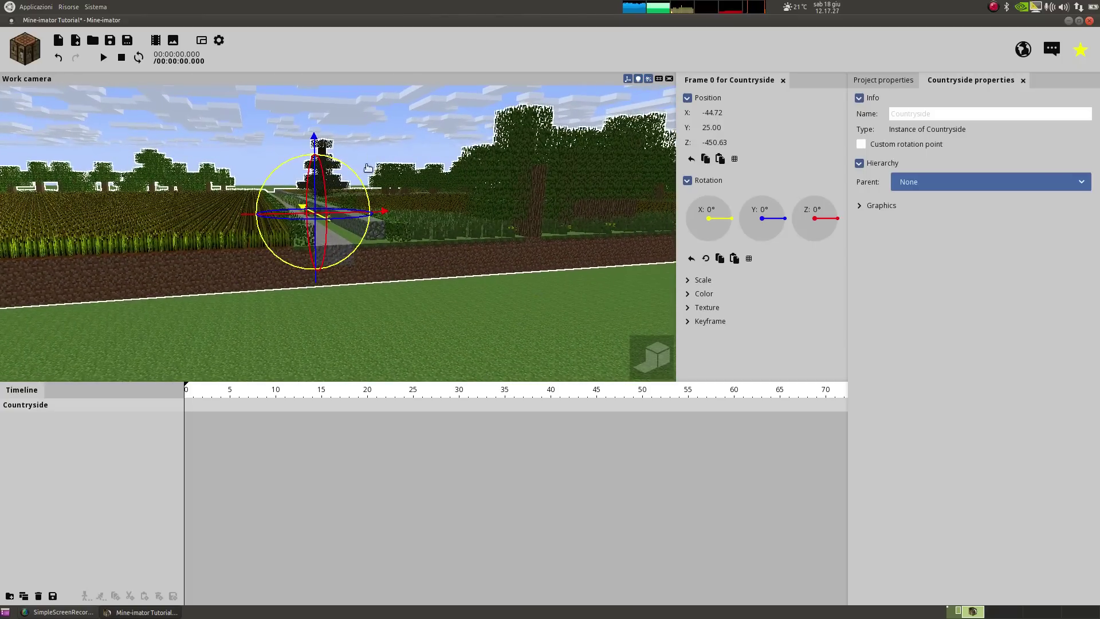
{"action": "key", "text": "a"}
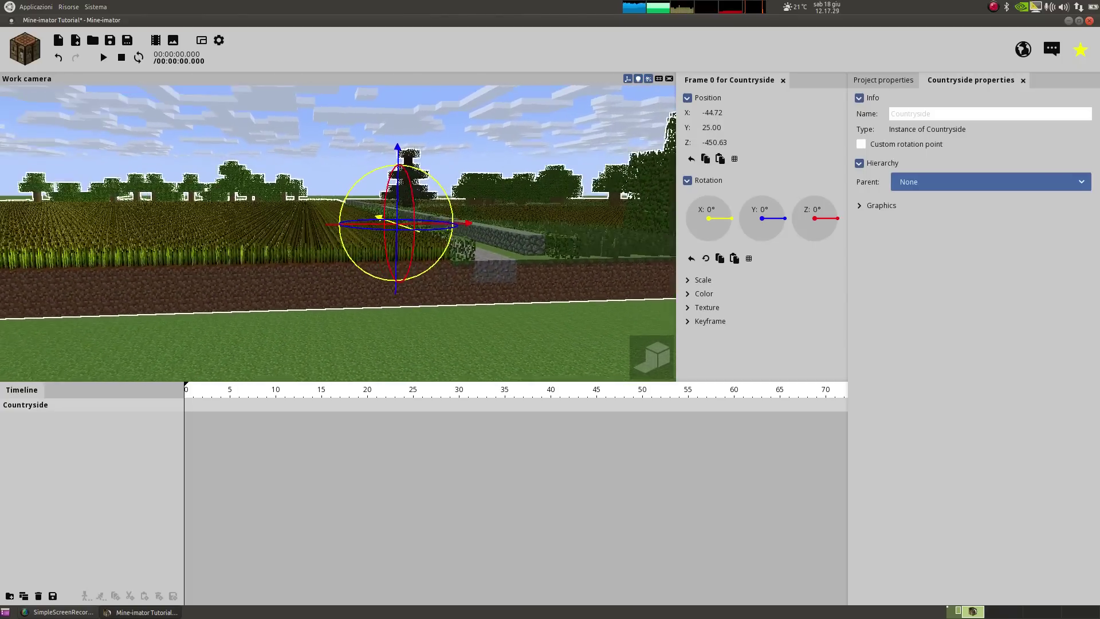
{"action": "right_click_drag", "start_coordinate": [338, 229], "coordinate": [338, 207]}
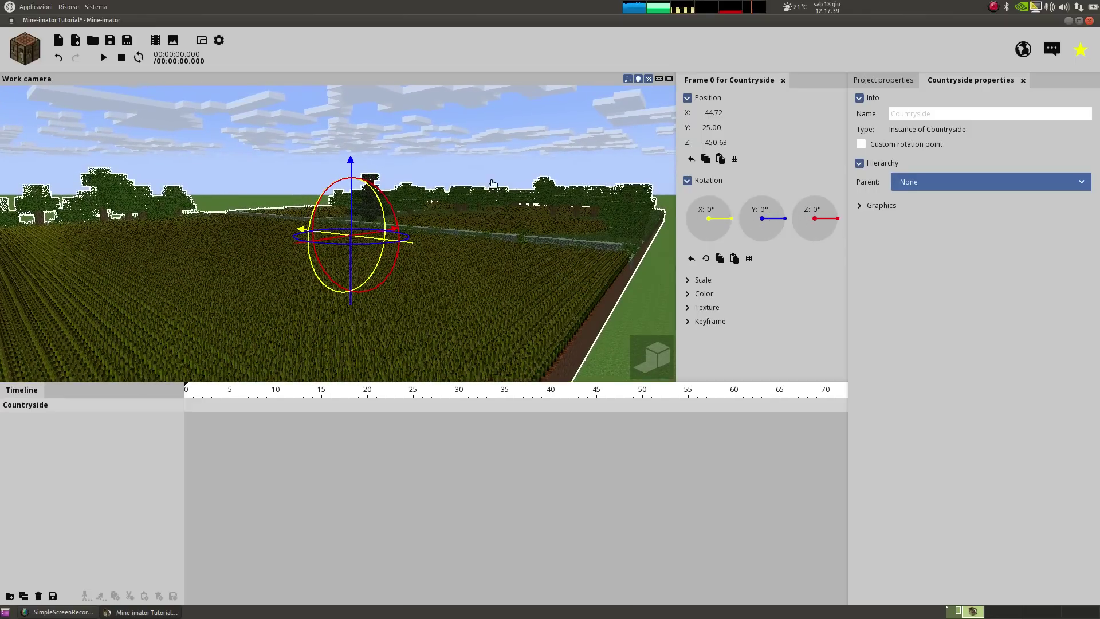
{"action": "right_click_drag", "start_coordinate": [338, 229], "coordinate": [311, 221]}
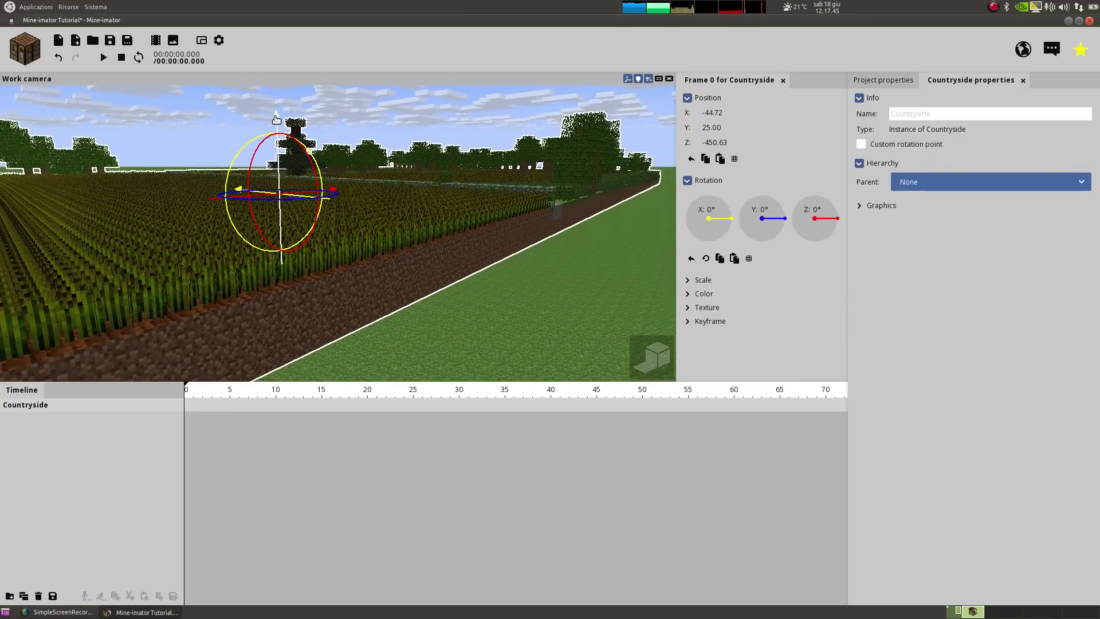
{"action": "mouse_move", "coordinate": [276, 119]}
{"action": "left_mouse_down"}
{"action": "mouse_move", "coordinate": [289, 172]}
{"action": "mouse_move", "coordinate": [277, 128]}
{"action": "left_mouse_up"}
{"action": "scroll", "coordinate": [278, 128], "scroll_direction": "up", "scroll_amount": 5}
{"action": "scroll", "coordinate": [278, 128], "scroll_direction": "up", "scroll_amount": 10}
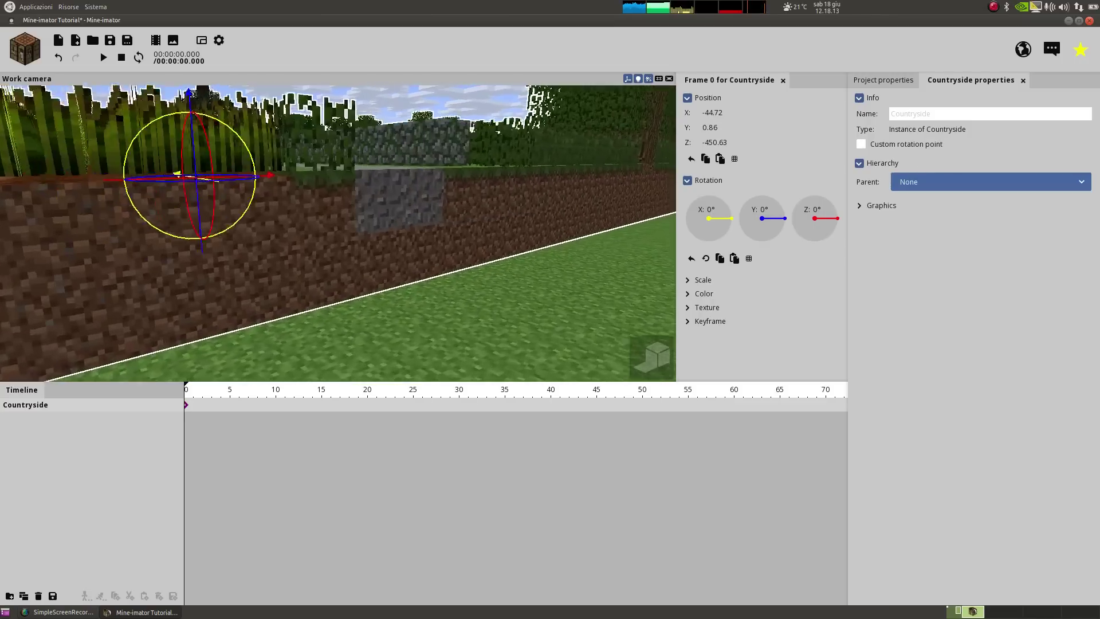
{"action": "scroll", "coordinate": [277, 129], "scroll_direction": "down", "scroll_amount": 3}
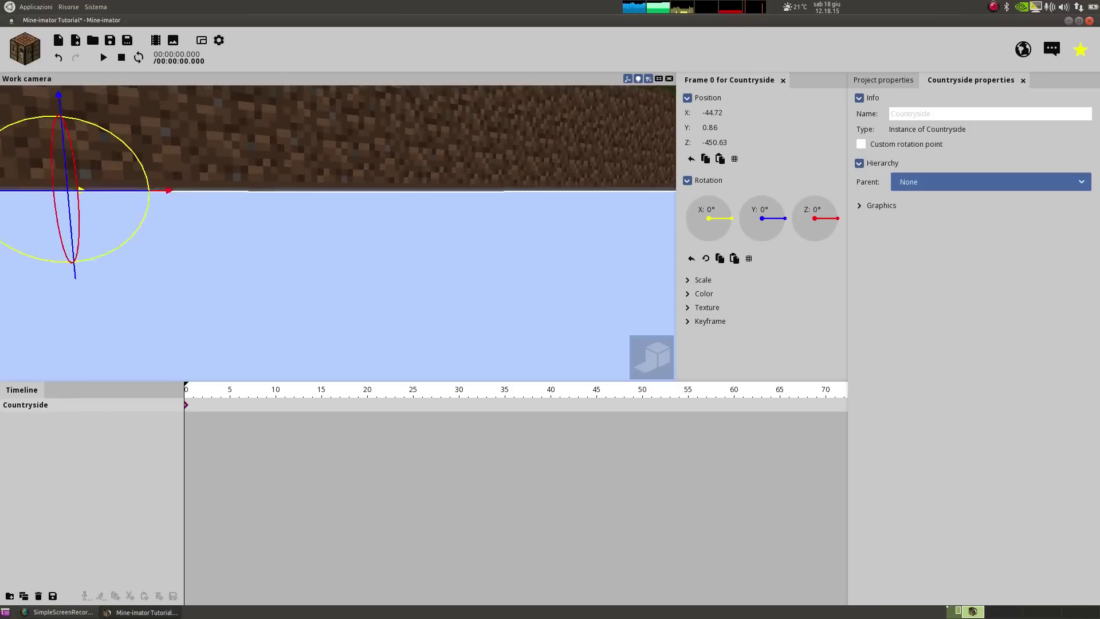
{"action": "mouse_move", "coordinate": [277, 128]}
{"action": "right_mouse_down"}
{"action": "mouse_move", "coordinate": [338, 131]}
{"action": "mouse_move", "coordinate": [278, 132]}
{"action": "right_mouse_up"}
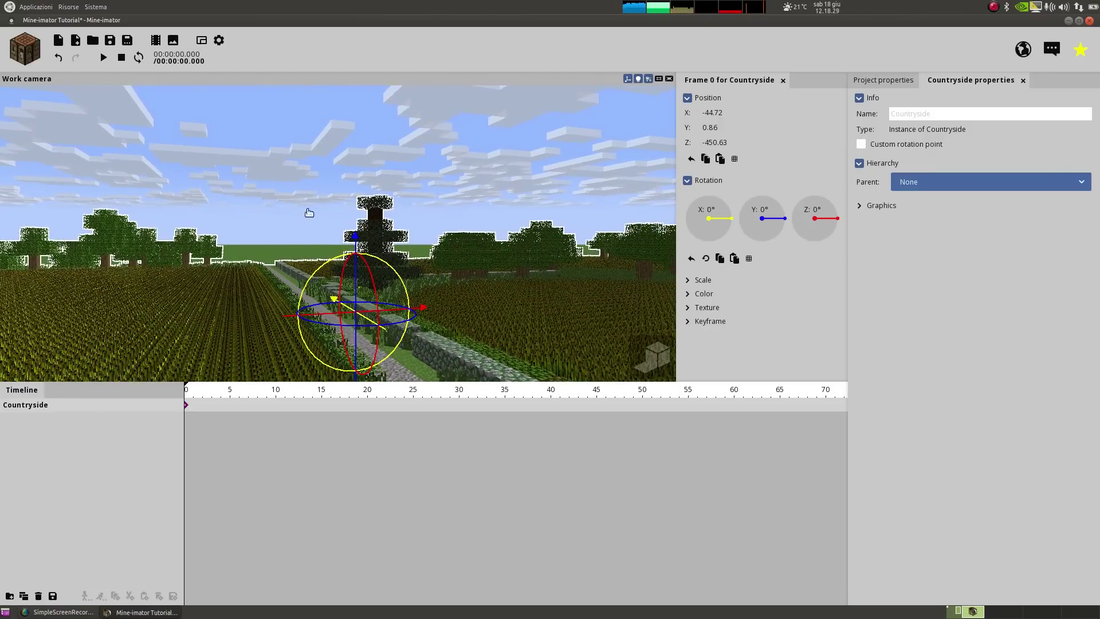
Deselect the scenery, start a new character above the gravel path with the Human model, and rotate its preview.
{"action": "left_click", "coordinate": [284, 109]}
{"action": "key", "text": "w"}
{"action": "right_click_drag", "start_coordinate": [342, 160], "coordinate": [370, 174]}
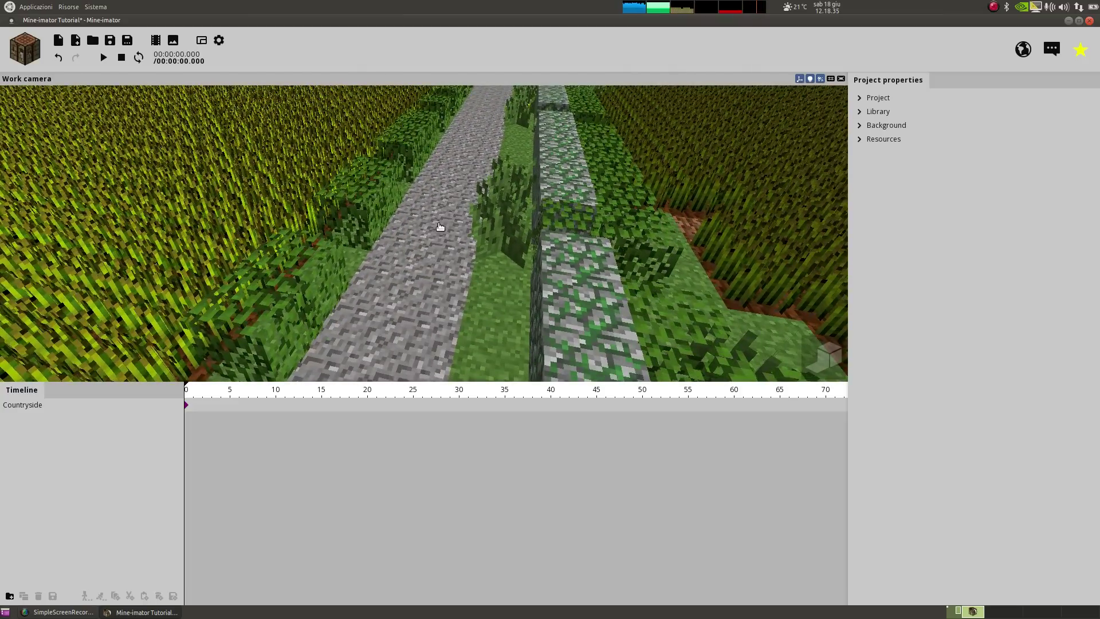
{"action": "mouse_move", "coordinate": [440, 227]}
{"action": "right_mouse_down"}
{"action": "mouse_move", "coordinate": [444, 172]}
{"action": "mouse_move", "coordinate": [447, 229]}
{"action": "mouse_move", "coordinate": [450, 216]}
{"action": "right_mouse_up"}
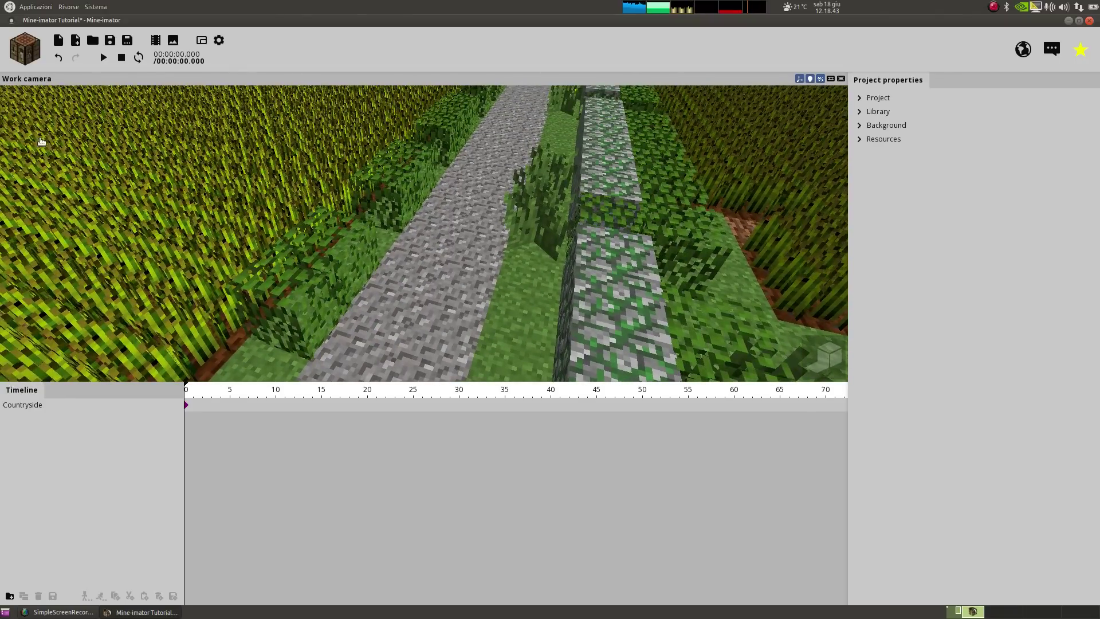
{"action": "left_click", "coordinate": [25, 55]}
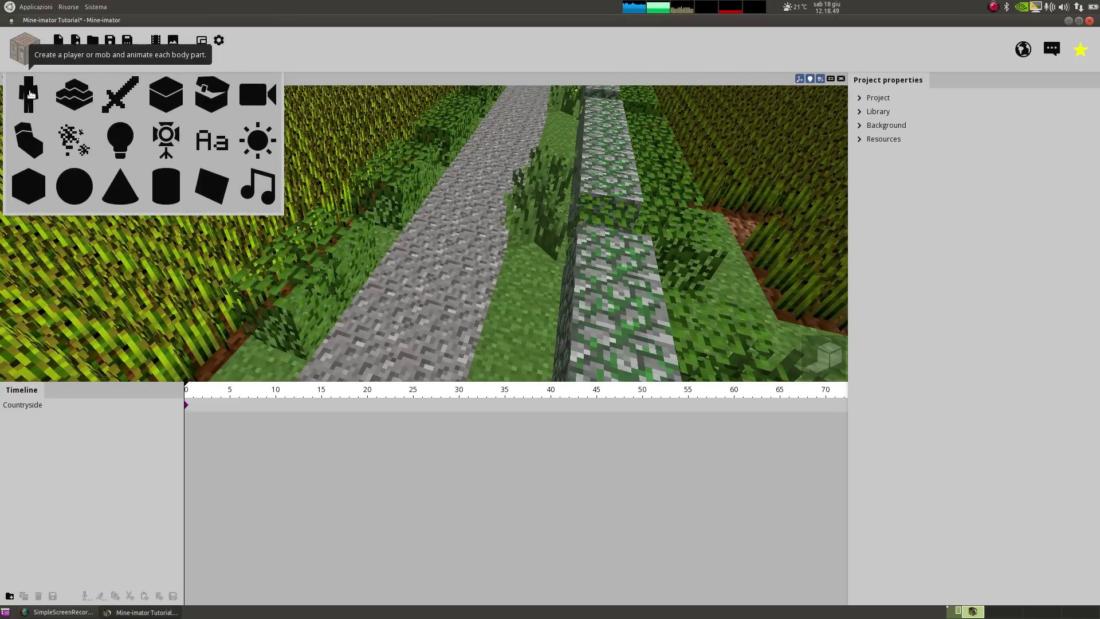
{"action": "left_click", "coordinate": [28, 94]}
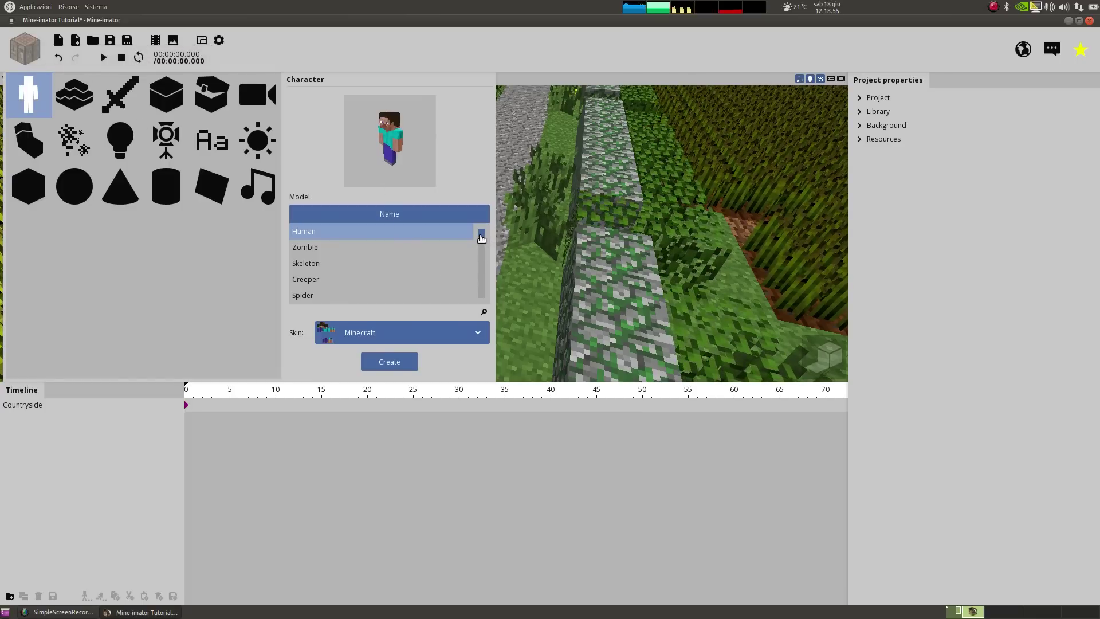
{"action": "mouse_move", "coordinate": [481, 237]}
{"action": "left_mouse_down"}
{"action": "mouse_move", "coordinate": [487, 304]}
{"action": "mouse_move", "coordinate": [484, 241]}
{"action": "left_mouse_up"}
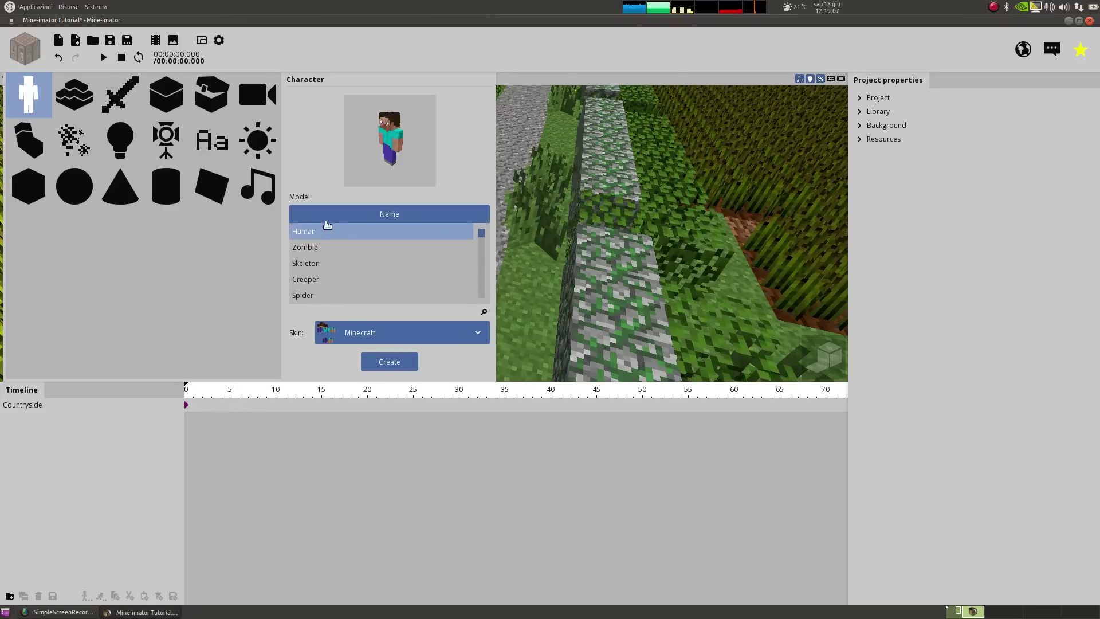
{"action": "mouse_move", "coordinate": [388, 151]}
{"action": "left_mouse_down"}
{"action": "mouse_move", "coordinate": [398, 146]}
{"action": "mouse_move", "coordinate": [378, 140]}
{"action": "mouse_move", "coordinate": [386, 170]}
{"action": "mouse_move", "coordinate": [398, 142]}
{"action": "left_mouse_up"}
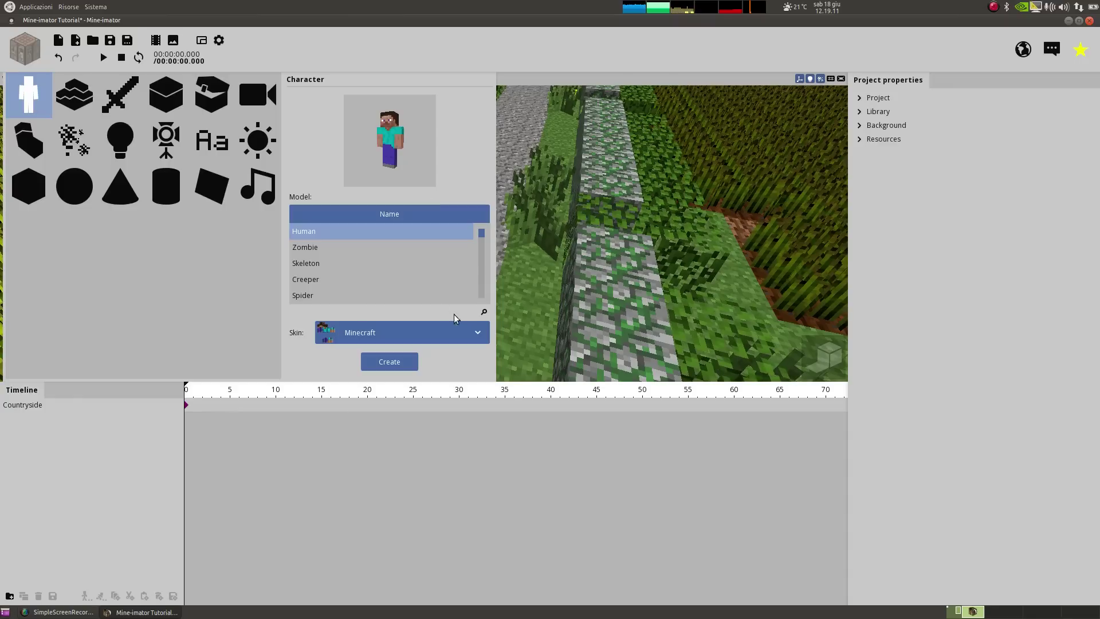
Load download(6).png from the Scaricati folder as the Human's skin and create the character.
{"action": "left_click", "coordinate": [473, 332]}
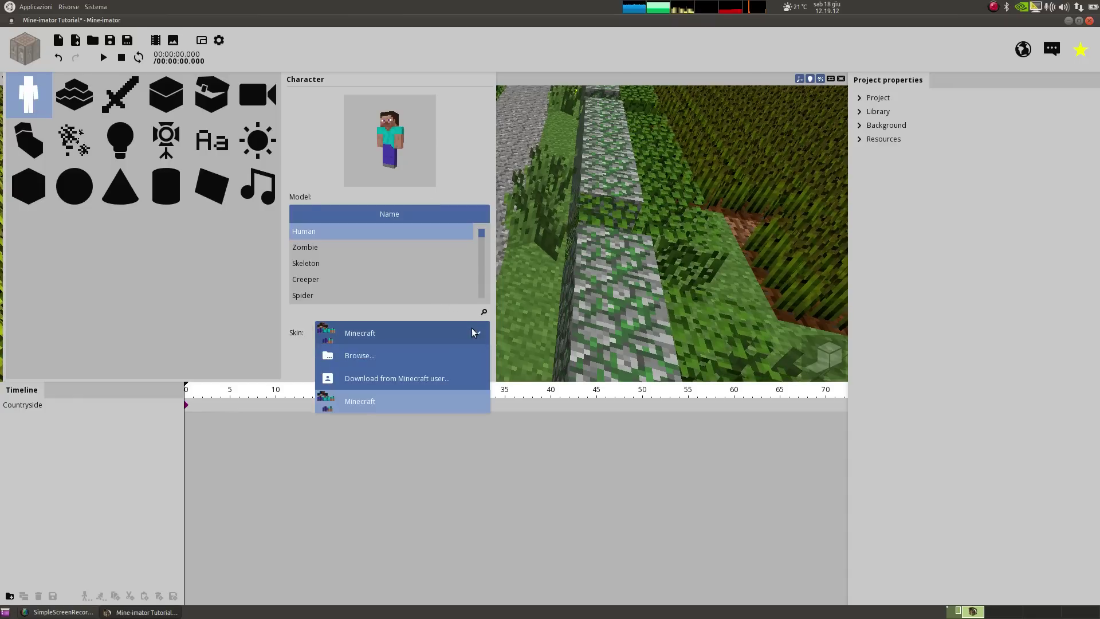
{"action": "left_click", "coordinate": [357, 356]}
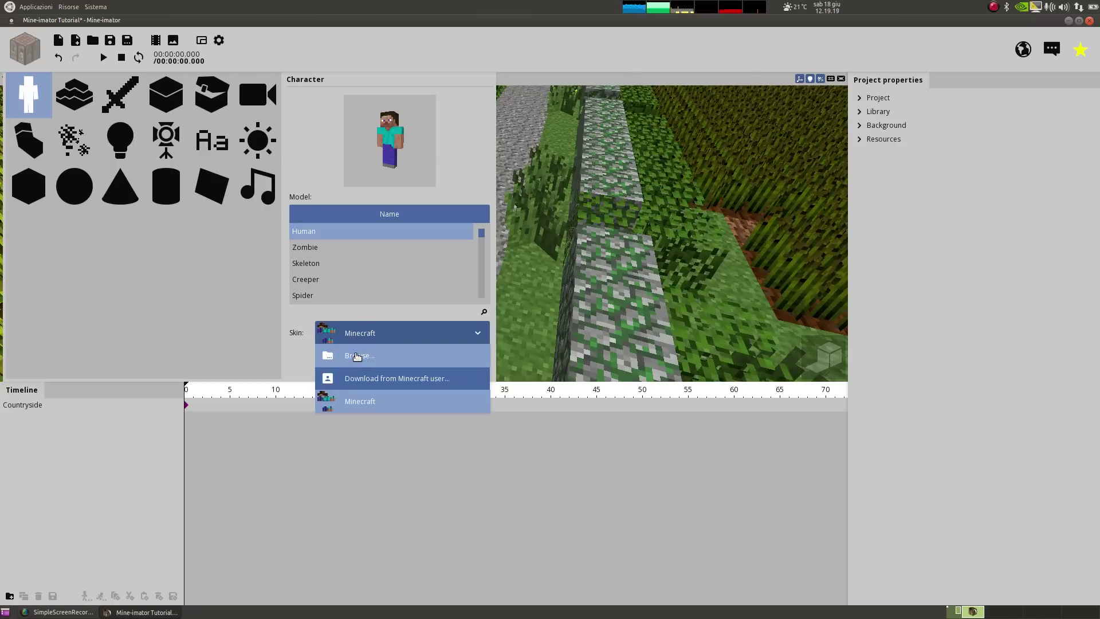
{"action": "left_click", "coordinate": [151, 37]}
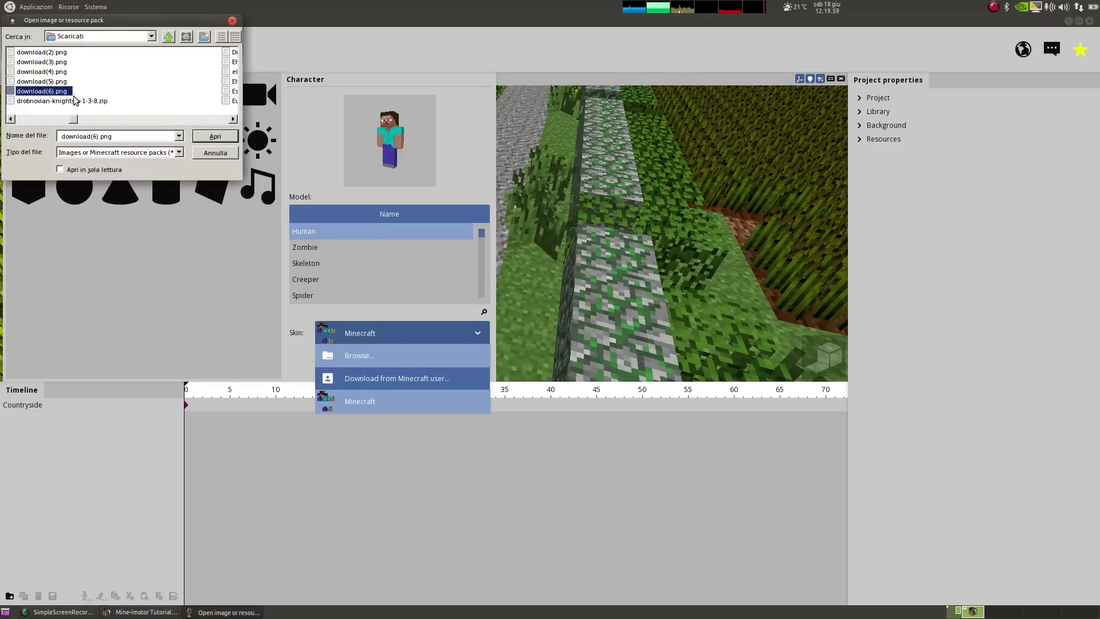
{"action": "left_click", "coordinate": [212, 138]}
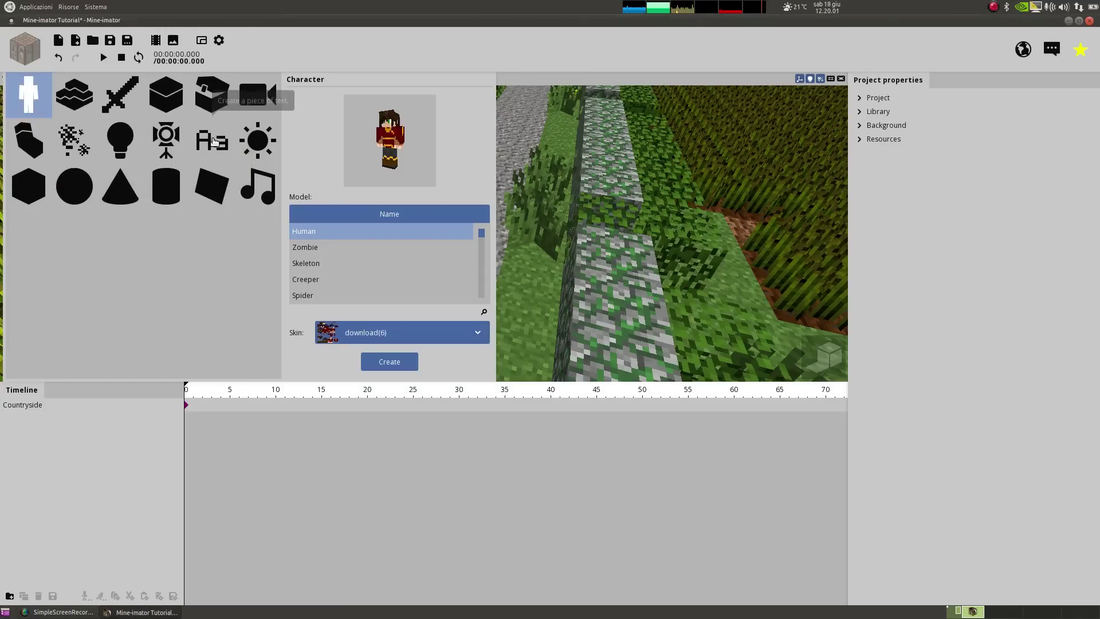
{"action": "left_click_drag", "start_coordinate": [388, 140], "coordinate": [363, 150]}
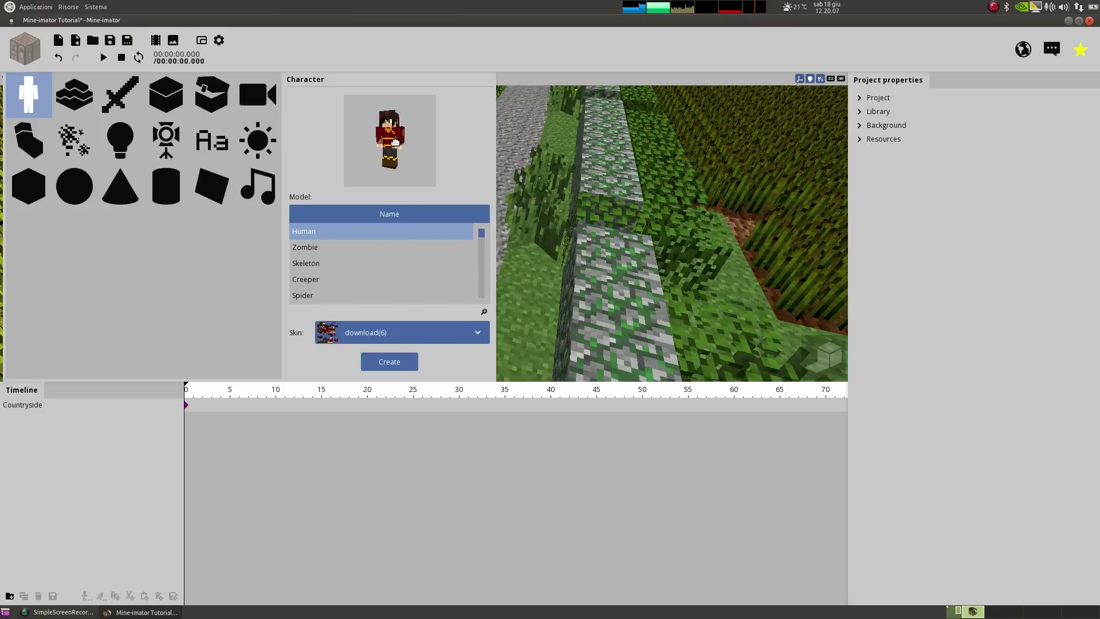
{"action": "left_click", "coordinate": [389, 361]}
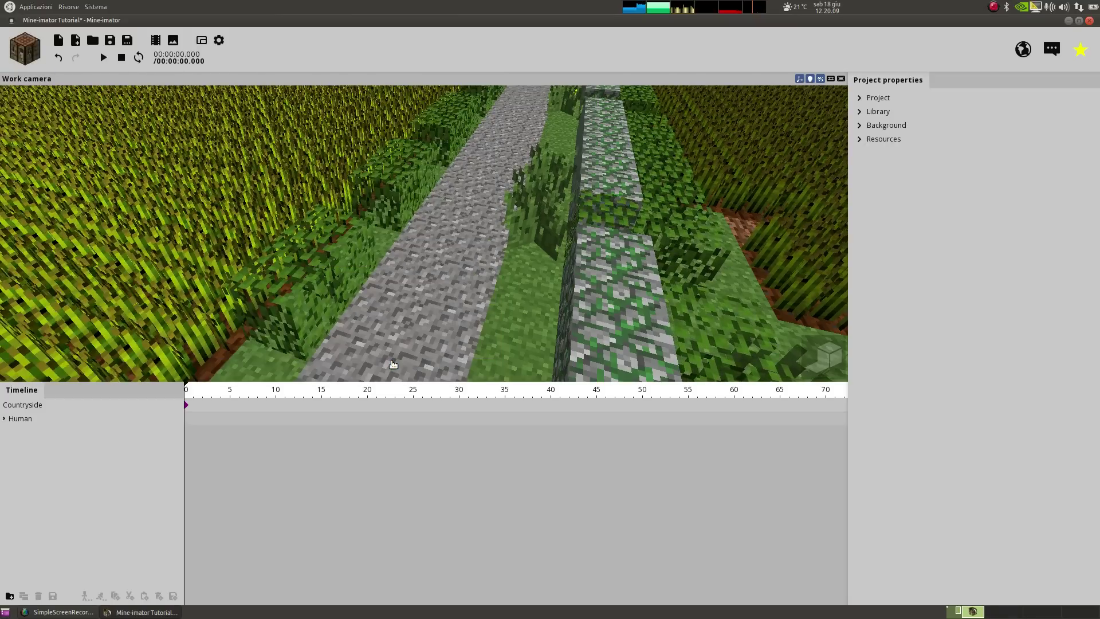
Select the Human and move it onto the gravel path at about X -361.89, Y 33.40.
{"action": "right_click_drag", "start_coordinate": [424, 234], "coordinate": [424, 233]}
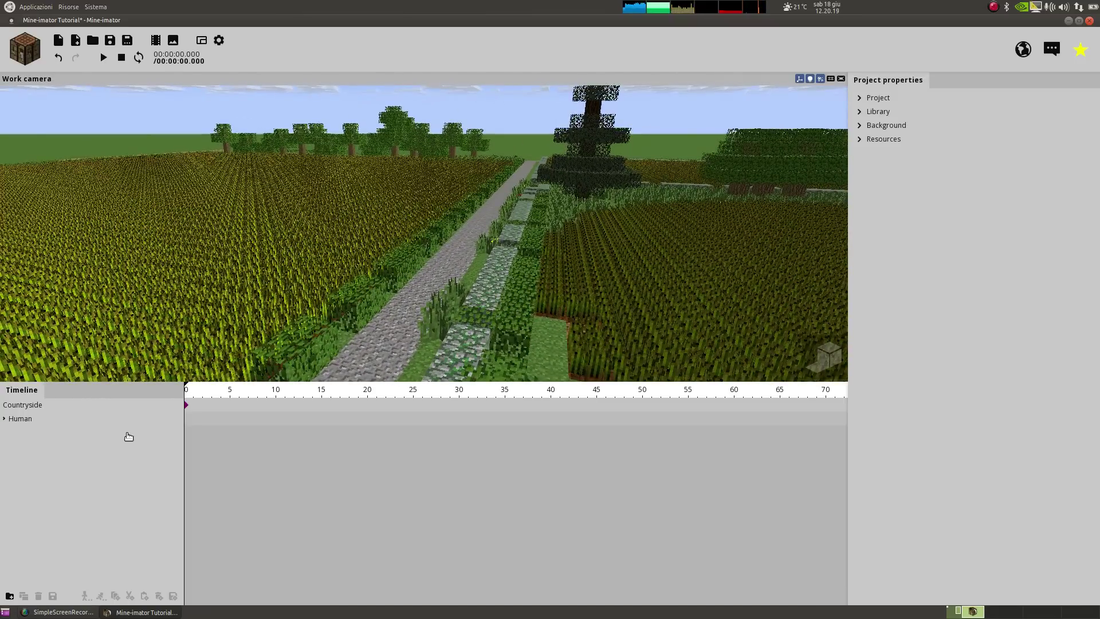
{"action": "left_click", "coordinate": [22, 419]}
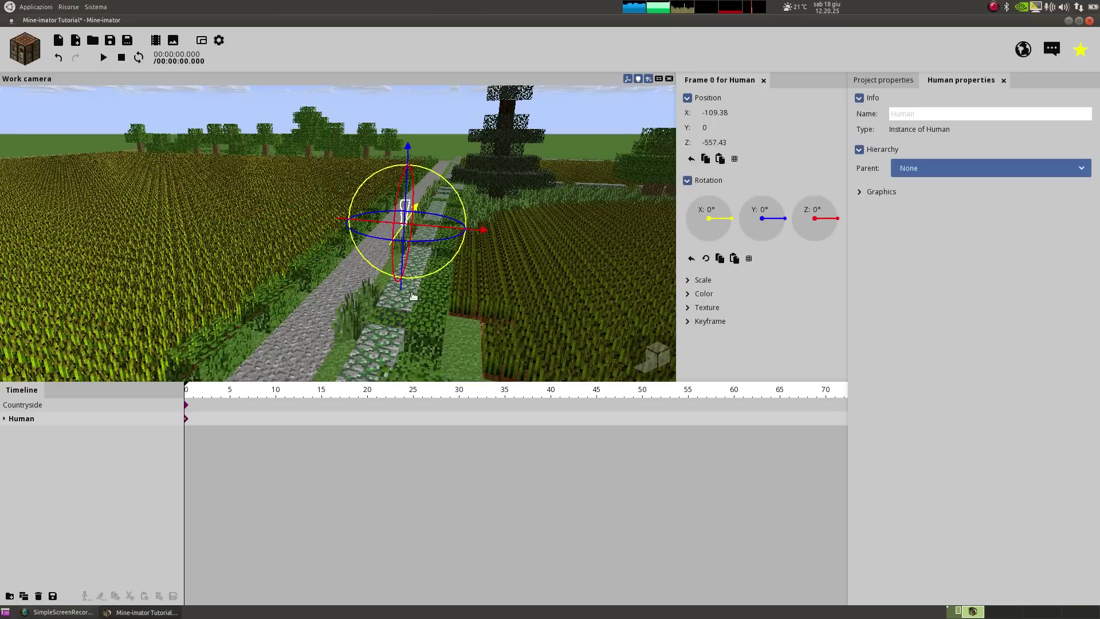
{"action": "middle_click_drag", "start_coordinate": [402, 293], "coordinate": [384, 293]}
{"action": "middle_click_drag", "start_coordinate": [504, 240], "coordinate": [485, 241]}
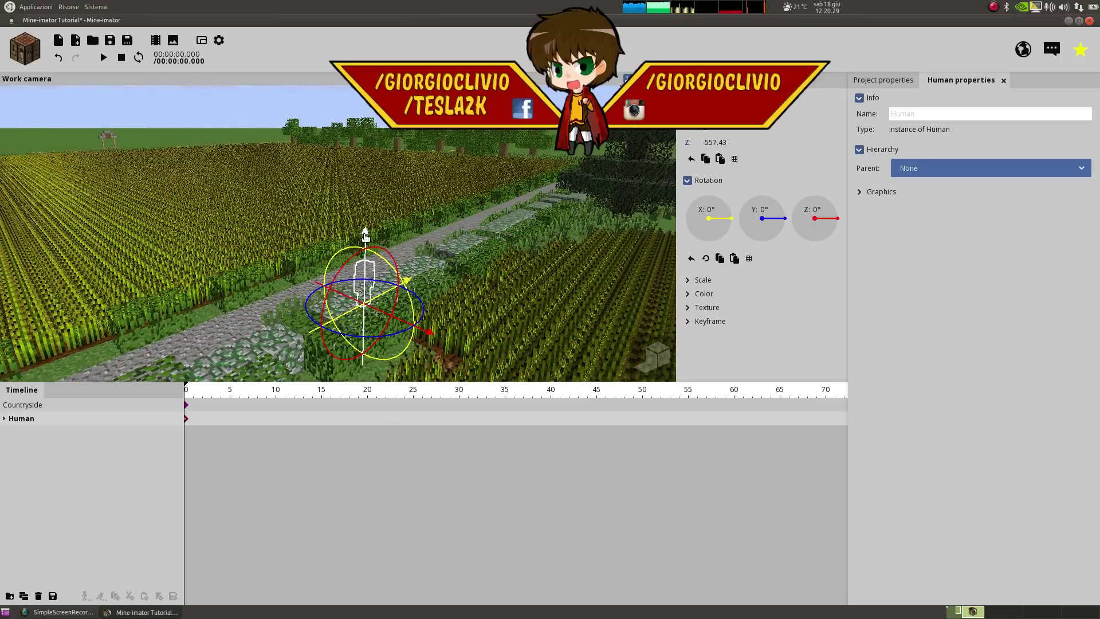
{"action": "mouse_move", "coordinate": [383, 205]}
{"action": "middle_mouse_down"}
{"action": "mouse_move", "coordinate": [338, 209]}
{"action": "mouse_move", "coordinate": [369, 210]}
{"action": "middle_mouse_up"}
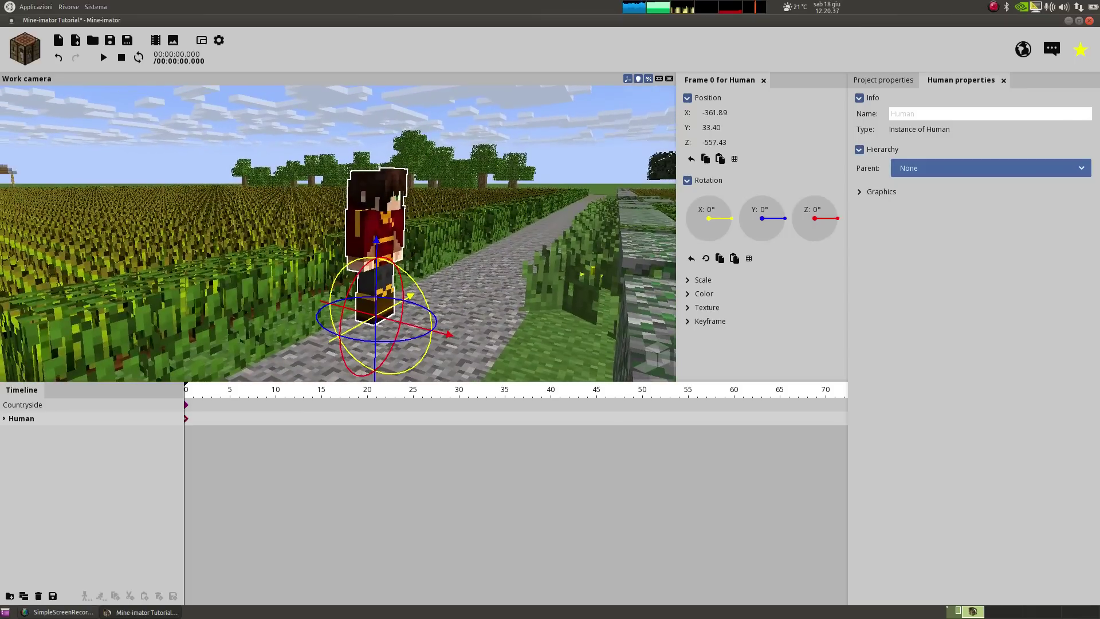
Name the character Tesla2k and shift it across the path to a Z position of about -543.29.
{"action": "left_click", "coordinate": [904, 114]}
{"action": "type", "text": "Tesla2k"}
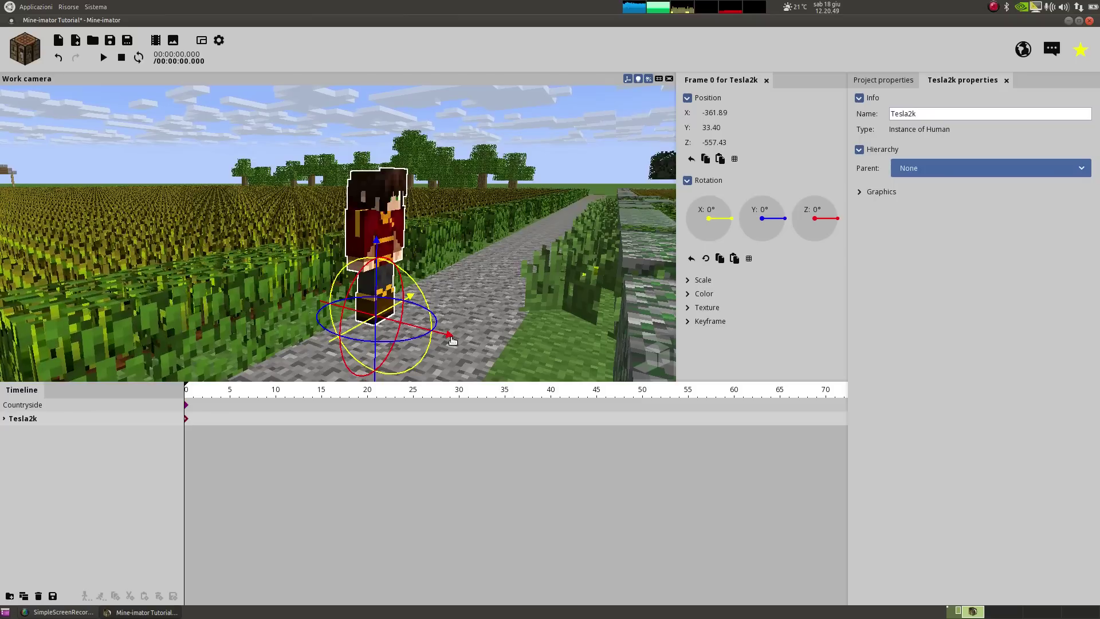
{"action": "left_click_drag", "start_coordinate": [450, 334], "coordinate": [519, 352]}
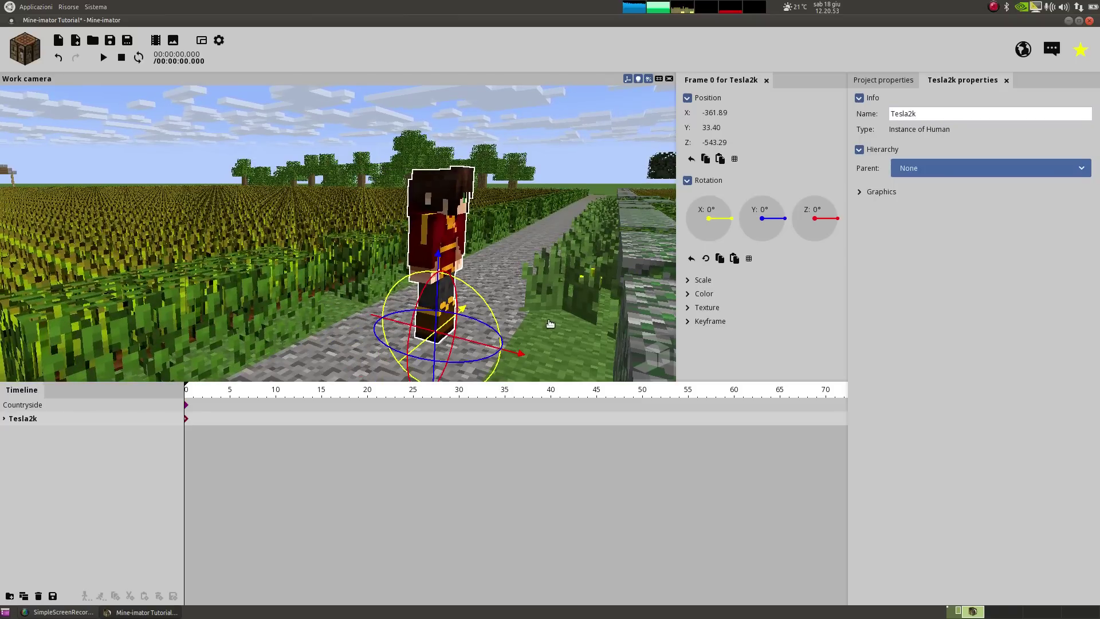
{"action": "right_click_drag", "start_coordinate": [551, 259], "coordinate": [529, 308]}
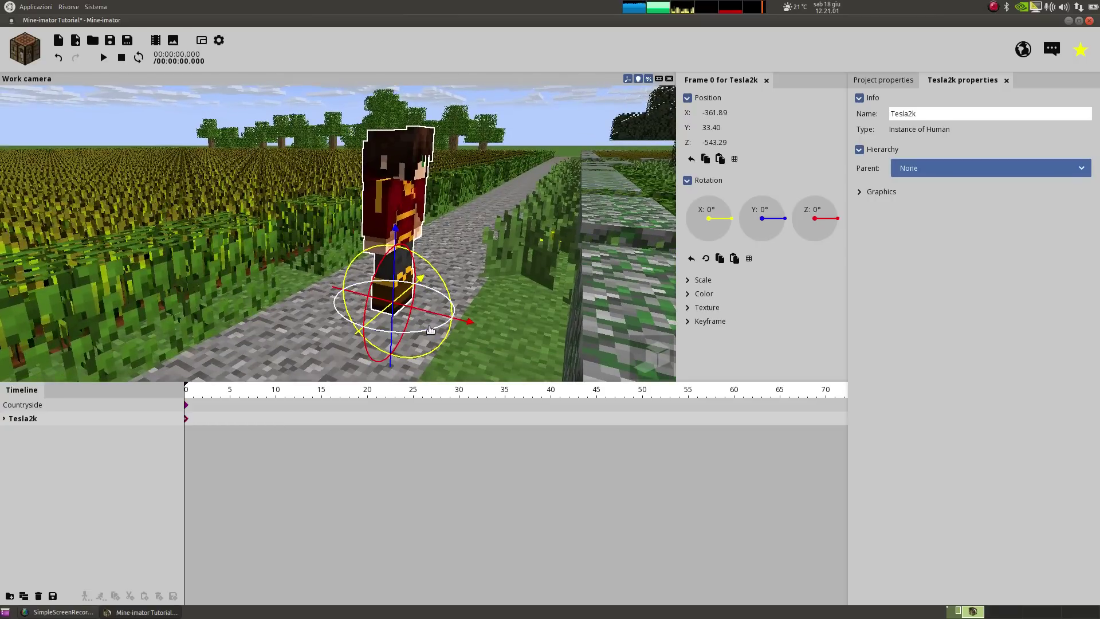
Turn Tesla2k around its vertical axis to a Y rotation of about 1710.55° and save the project.
{"action": "left_click_drag", "start_coordinate": [439, 327], "coordinate": [385, 330]}
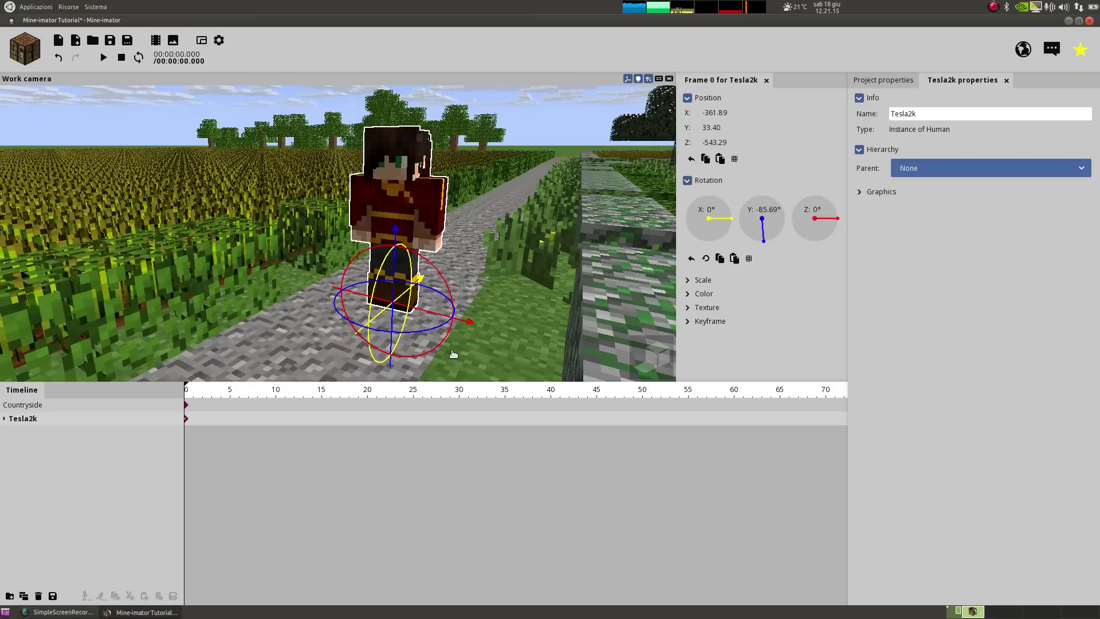
{"action": "left_click_drag", "start_coordinate": [426, 330], "coordinate": [574, 309]}
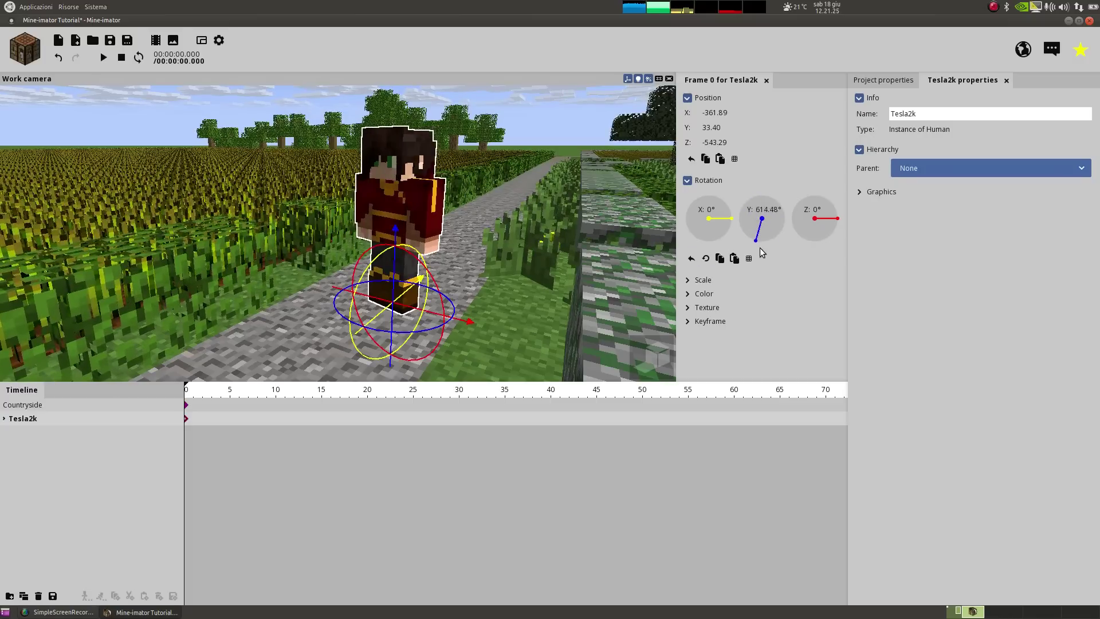
{"action": "left_click_drag", "start_coordinate": [757, 245], "coordinate": [764, 281]}
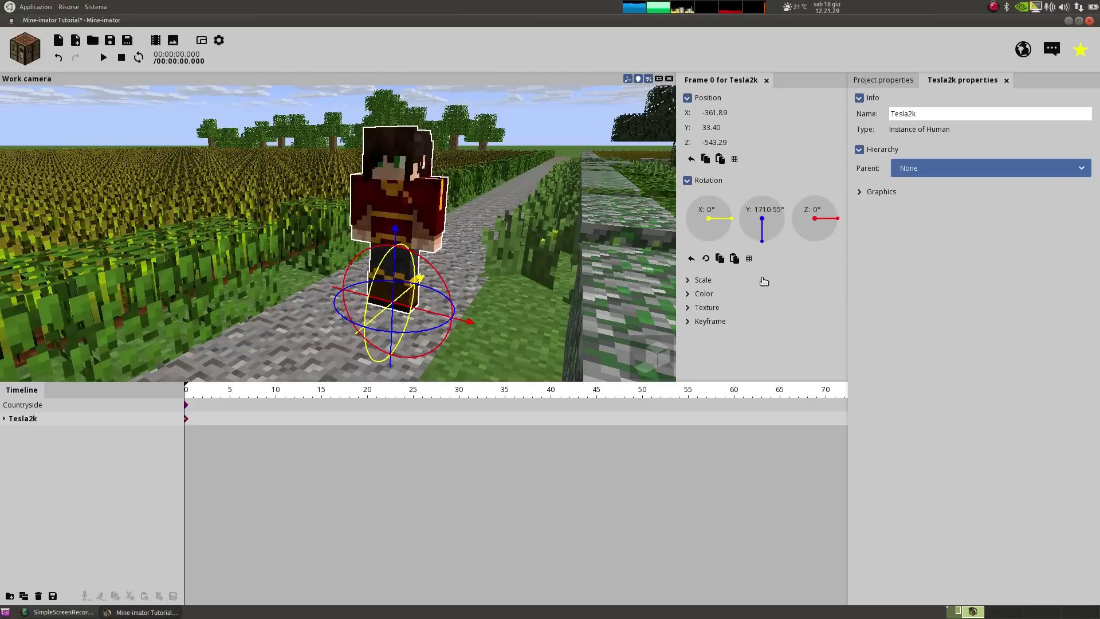
{"action": "key", "text": "ctrl+s"}
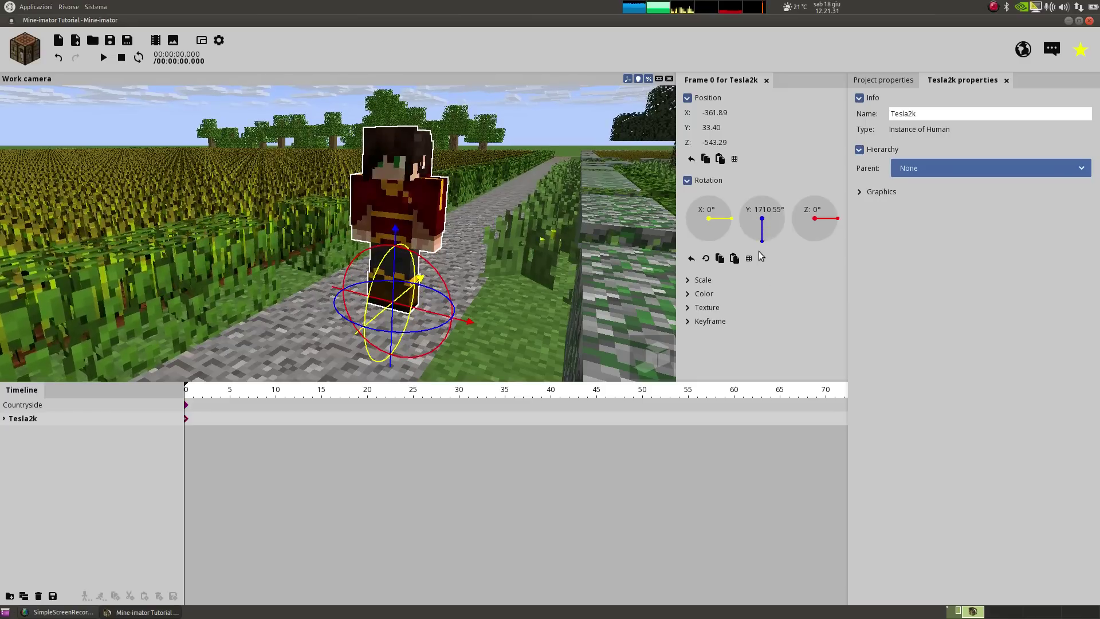
Try out the X and Z rotations on the Tesla2k character.
{"action": "left_click_drag", "start_coordinate": [732, 220], "coordinate": [825, 221]}
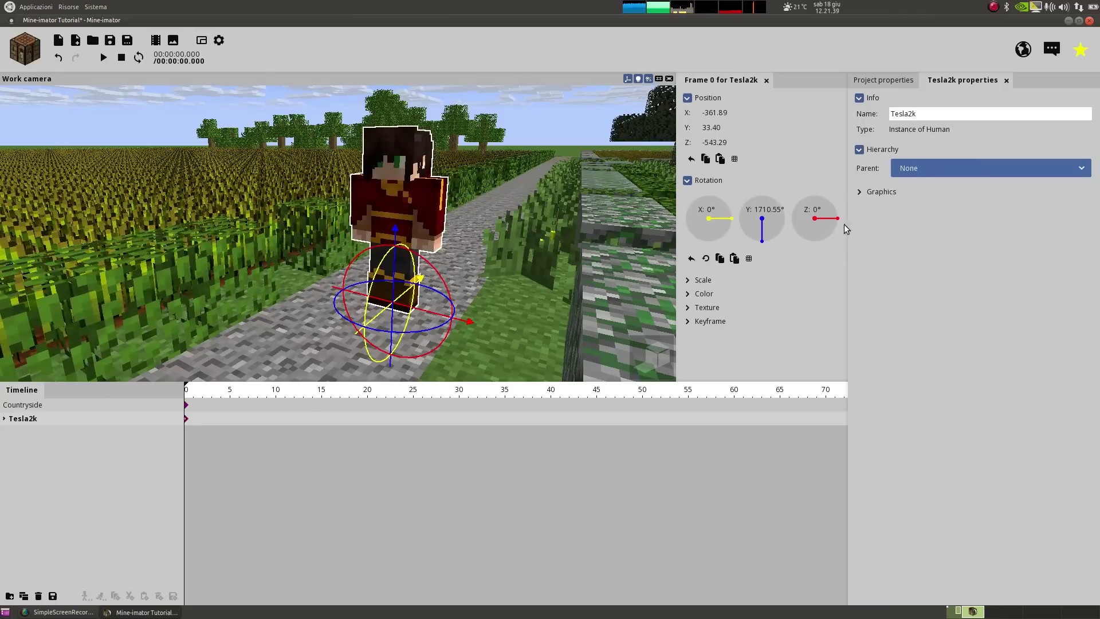
{"action": "left_click_drag", "start_coordinate": [840, 223], "coordinate": [919, 222]}
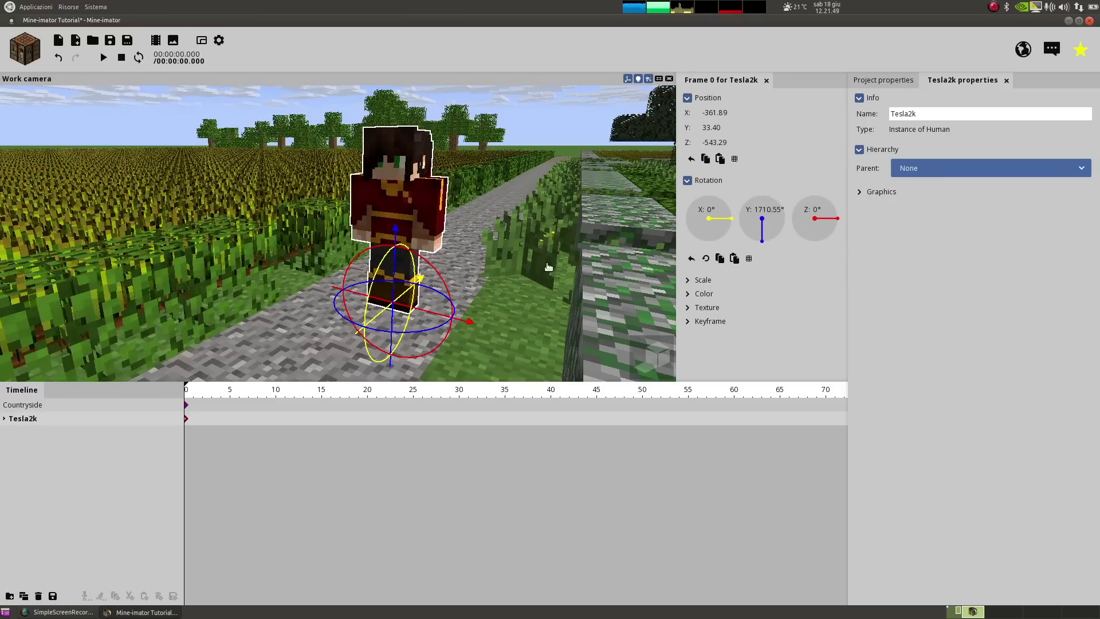
Deselect the character, preview the scene in high-quality rendering, and return to the standard view.
{"action": "right_click_drag", "start_coordinate": [545, 262], "coordinate": [816, 331]}
{"action": "key", "text": "Escape"}
{"action": "left_click", "coordinate": [825, 358]}
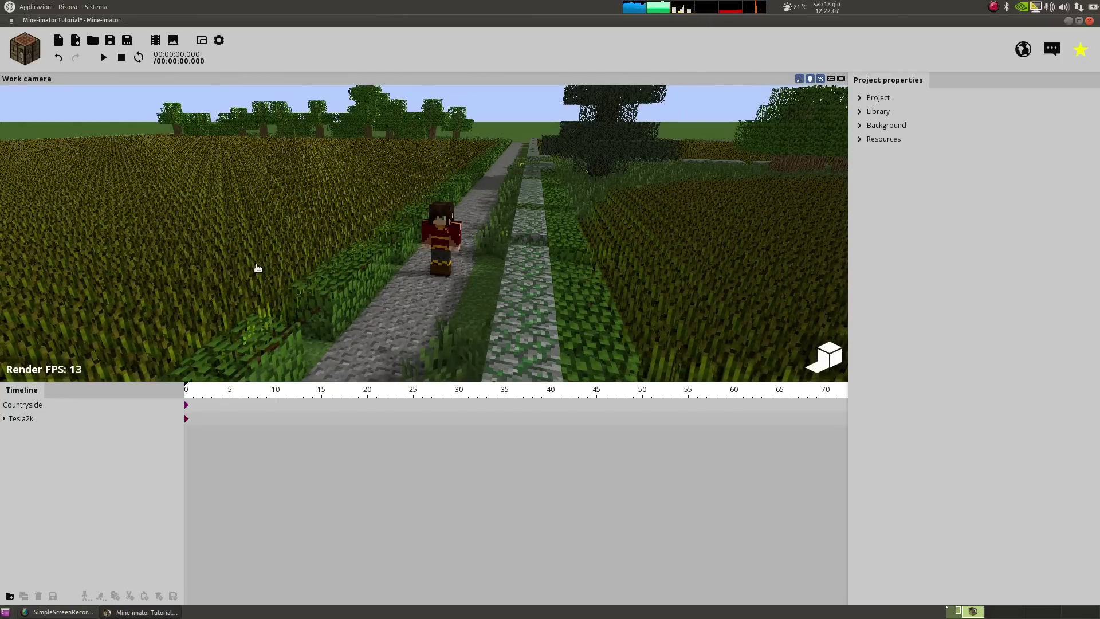
{"action": "left_click", "coordinate": [825, 358]}
{"action": "right_click_drag", "start_coordinate": [825, 358], "coordinate": [828, 356]}
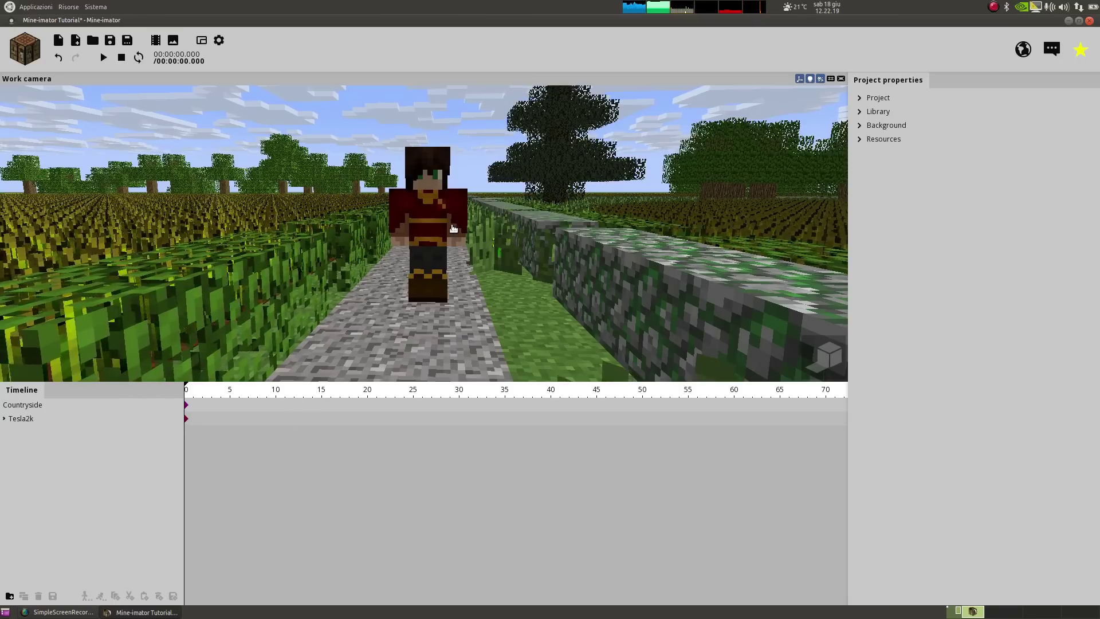
Select the Tesla2k character in the scene and single out its left arm.
{"action": "left_click", "coordinate": [429, 257]}
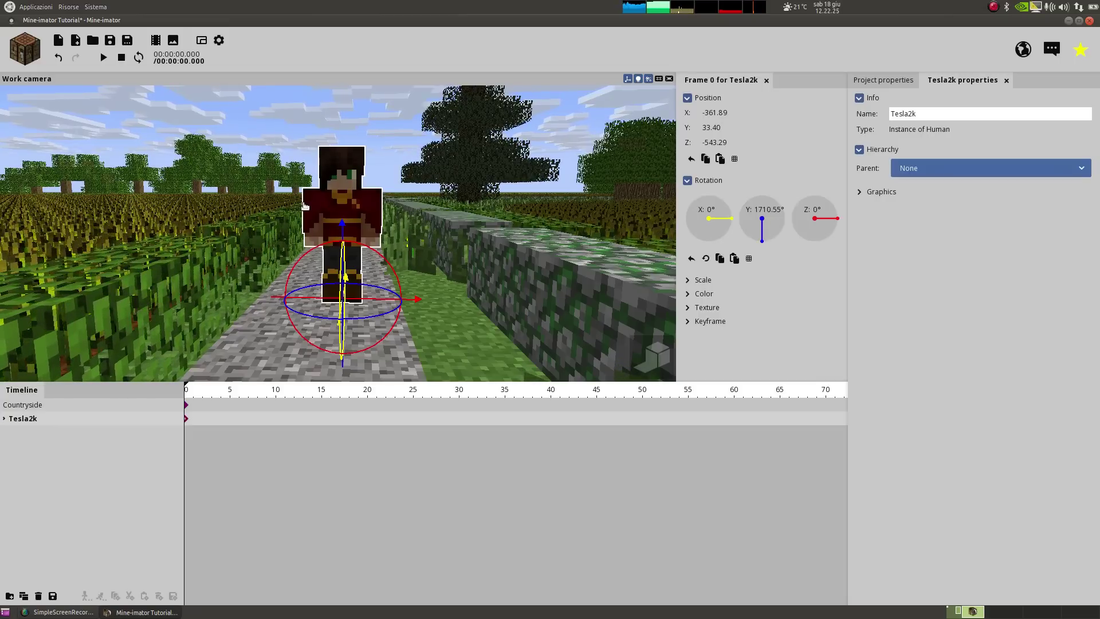
{"action": "left_click", "coordinate": [376, 232]}
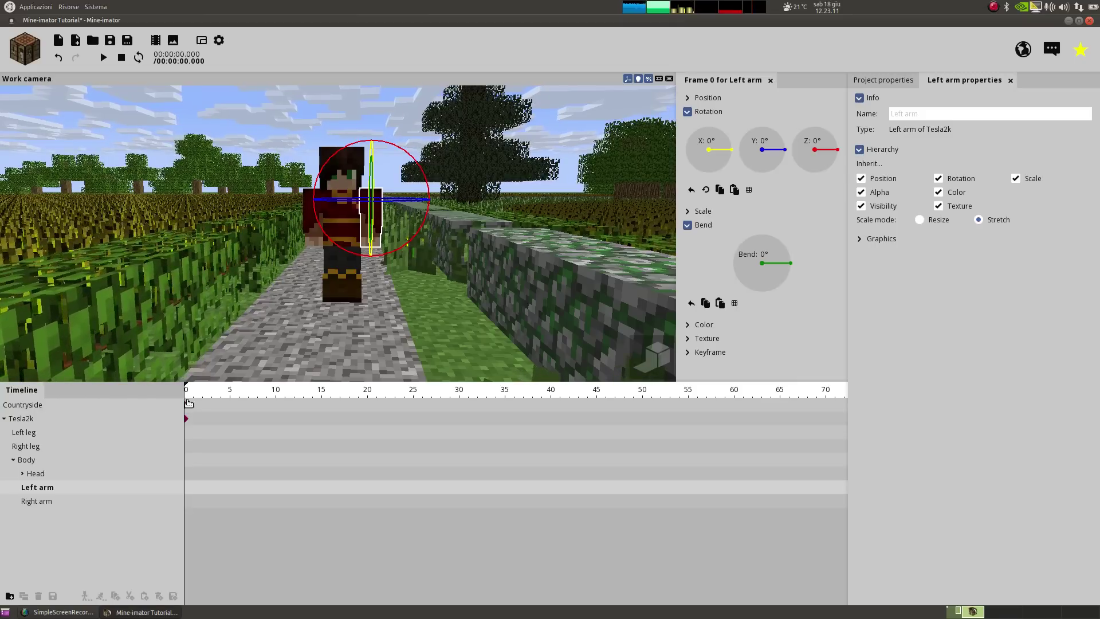
{"action": "left_click", "coordinate": [189, 403]}
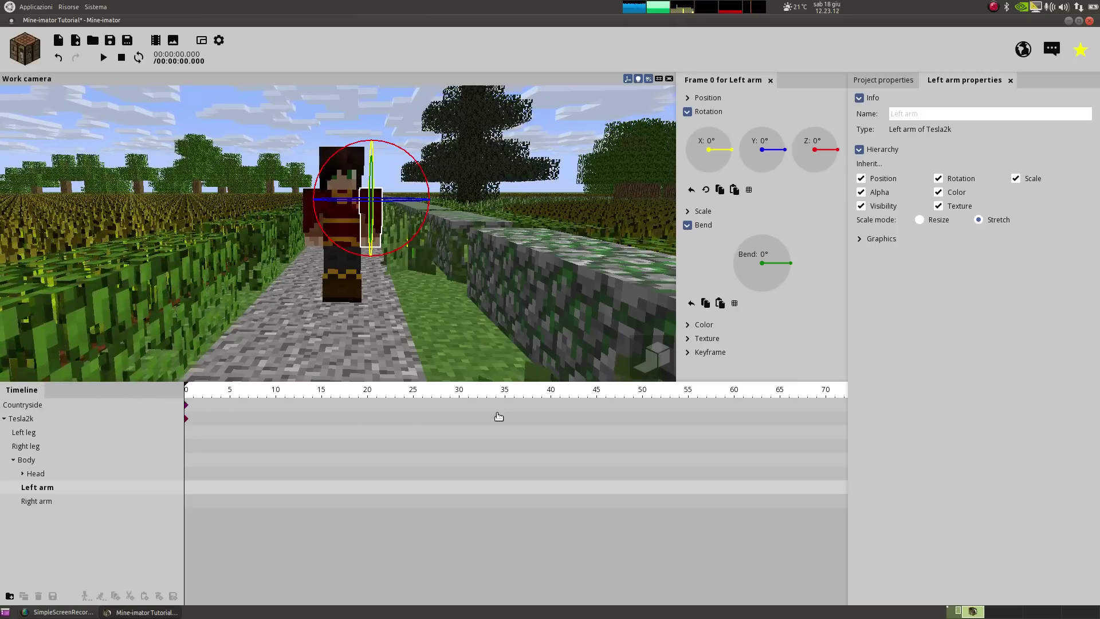
Add keyframes at frame 30 for Tesla2k and its left leg, right leg, body, head, left arm and right arm.
{"action": "left_click", "coordinate": [461, 425]}
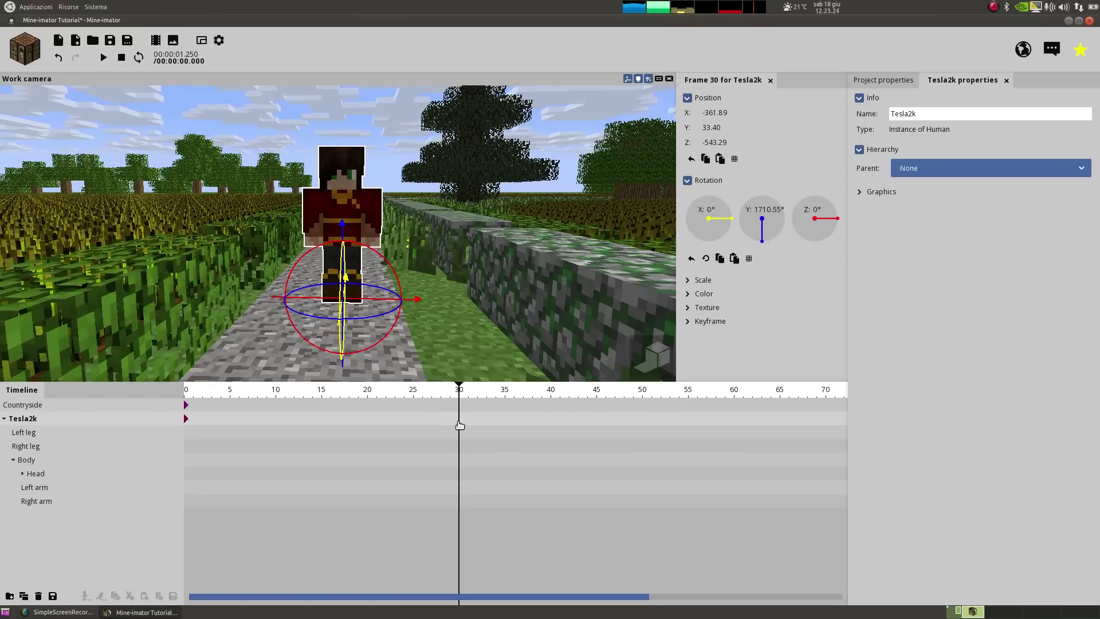
{"action": "double_click", "coordinate": [460, 422]}
{"action": "left_click", "coordinate": [461, 439]}
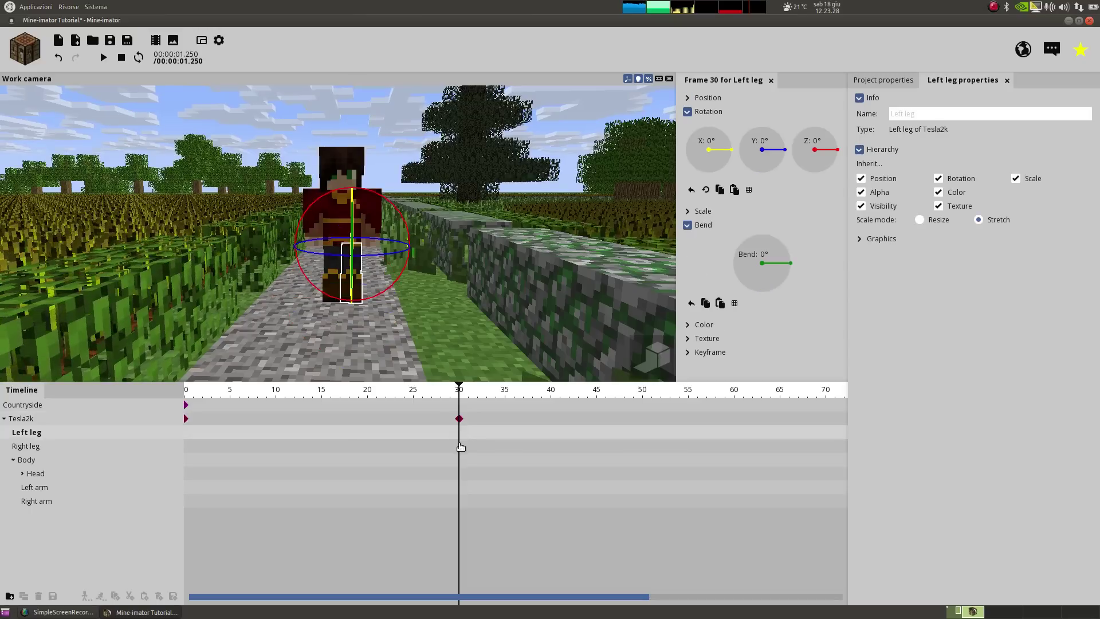
{"action": "left_click", "coordinate": [459, 437]}
{"action": "double_click", "coordinate": [460, 446]}
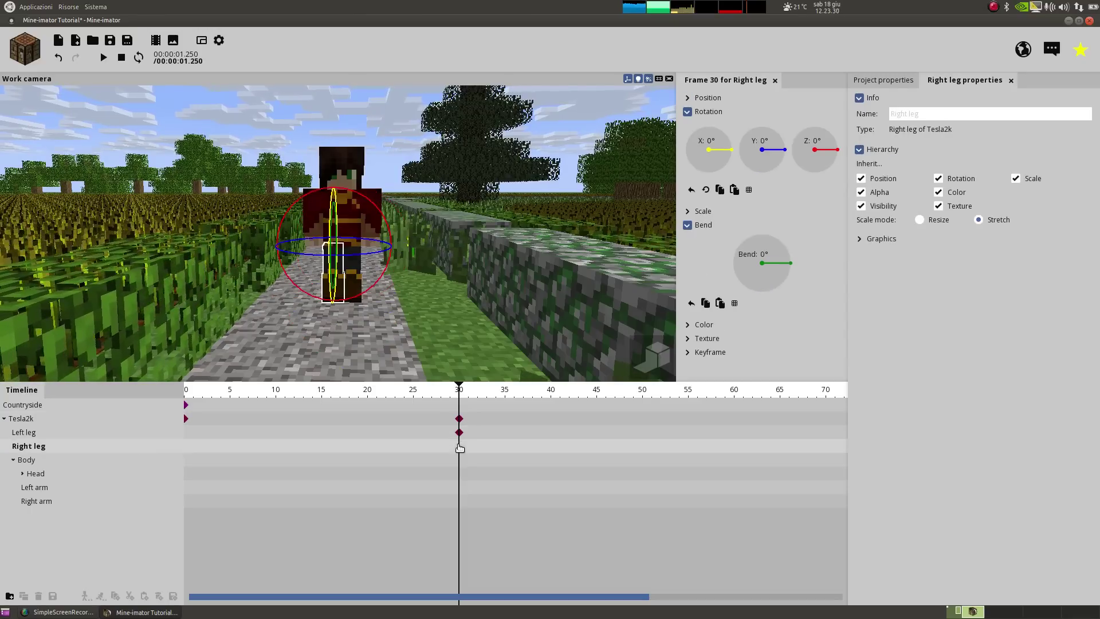
{"action": "double_click", "coordinate": [459, 460]}
{"action": "double_click", "coordinate": [460, 475]}
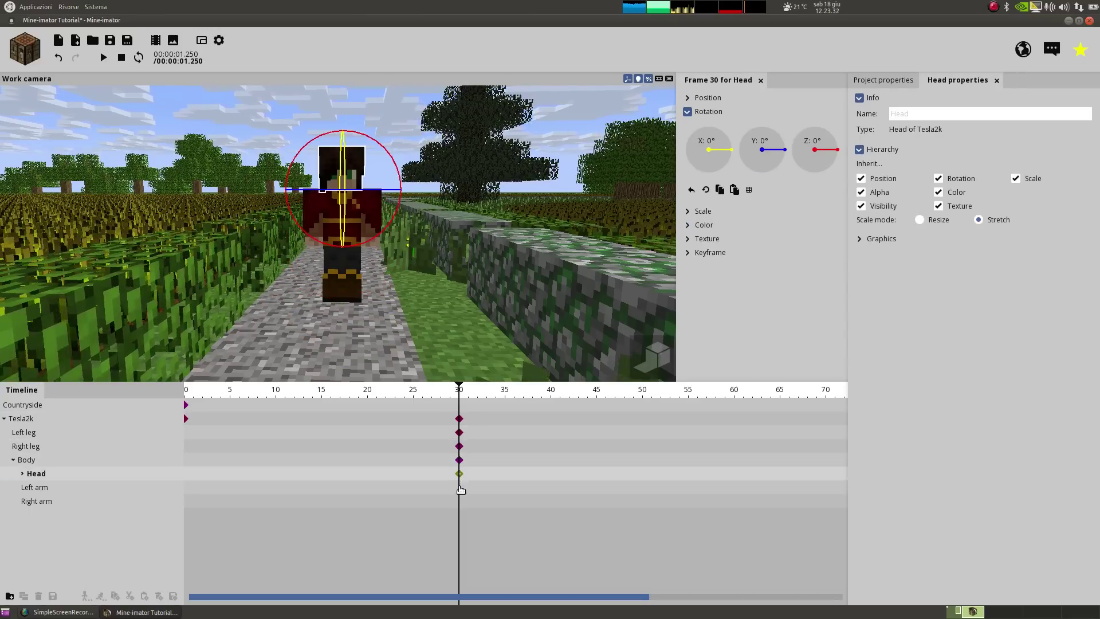
{"action": "double_click", "coordinate": [460, 488]}
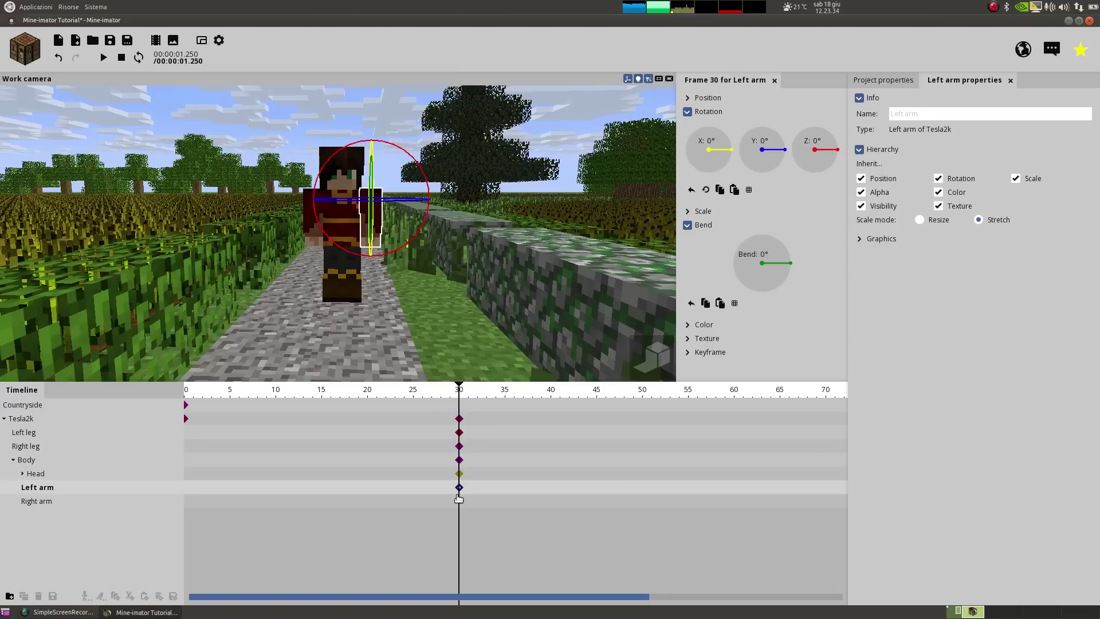
{"action": "left_click", "coordinate": [461, 502]}
{"action": "left_click", "coordinate": [462, 506]}
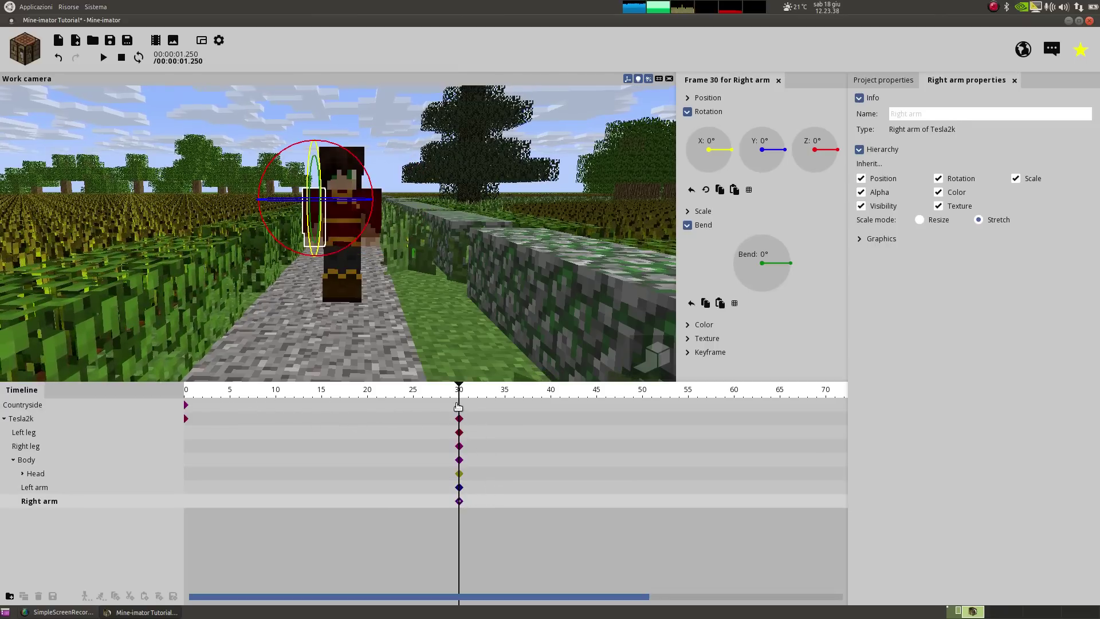
Return to frame 0 and play the animation up to the frame 30 keyframes.
{"action": "left_click_drag", "start_coordinate": [458, 388], "coordinate": [165, 393]}
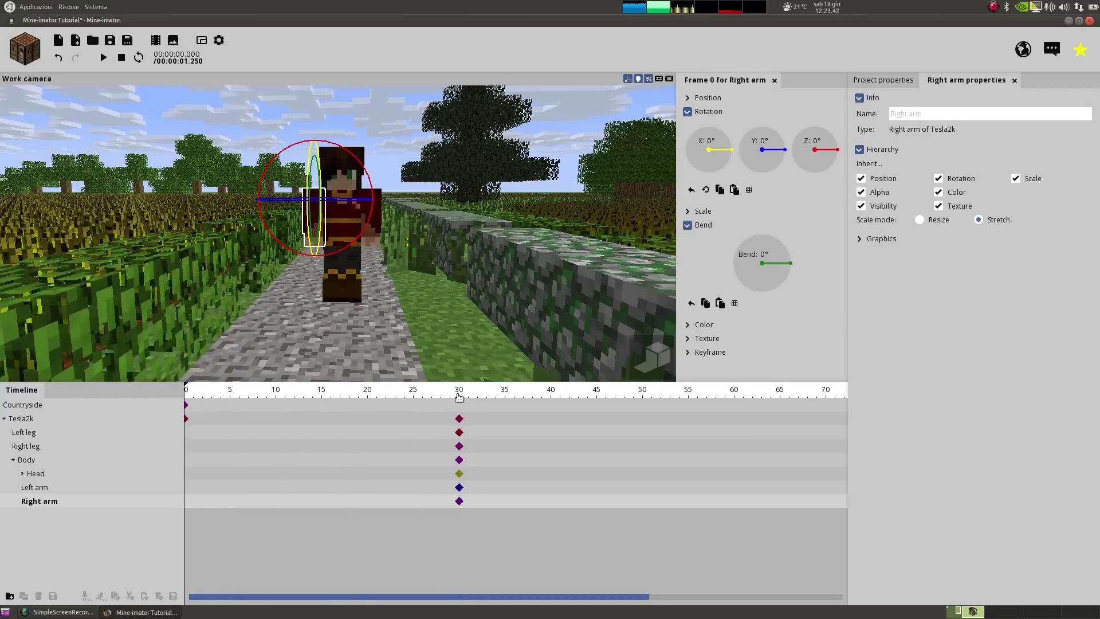
{"action": "key", "text": "space"}
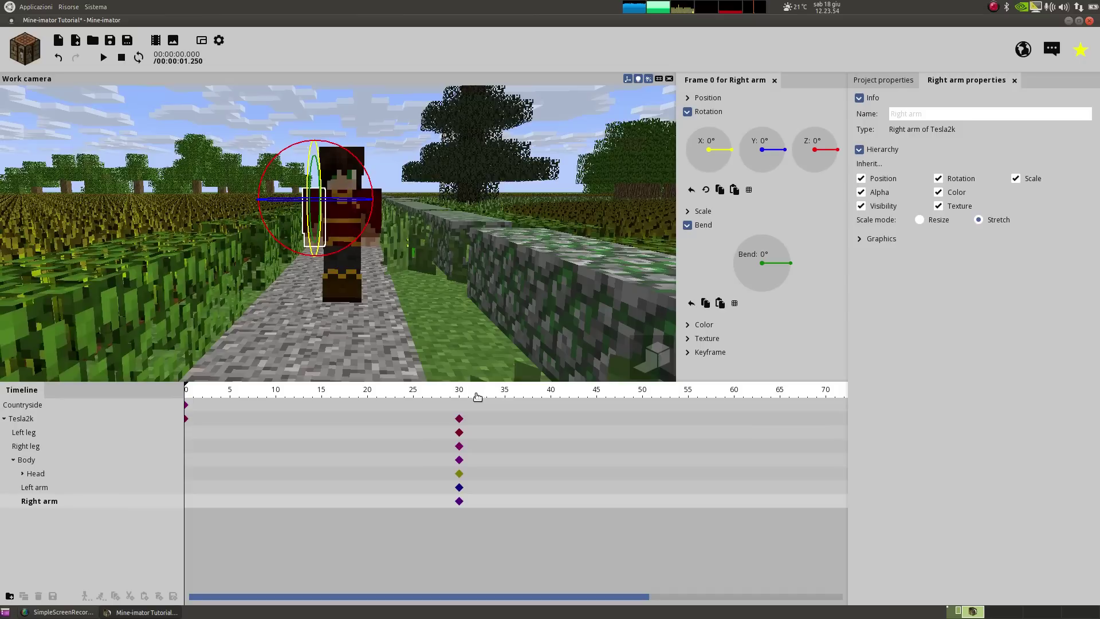
{"action": "key", "text": "space"}
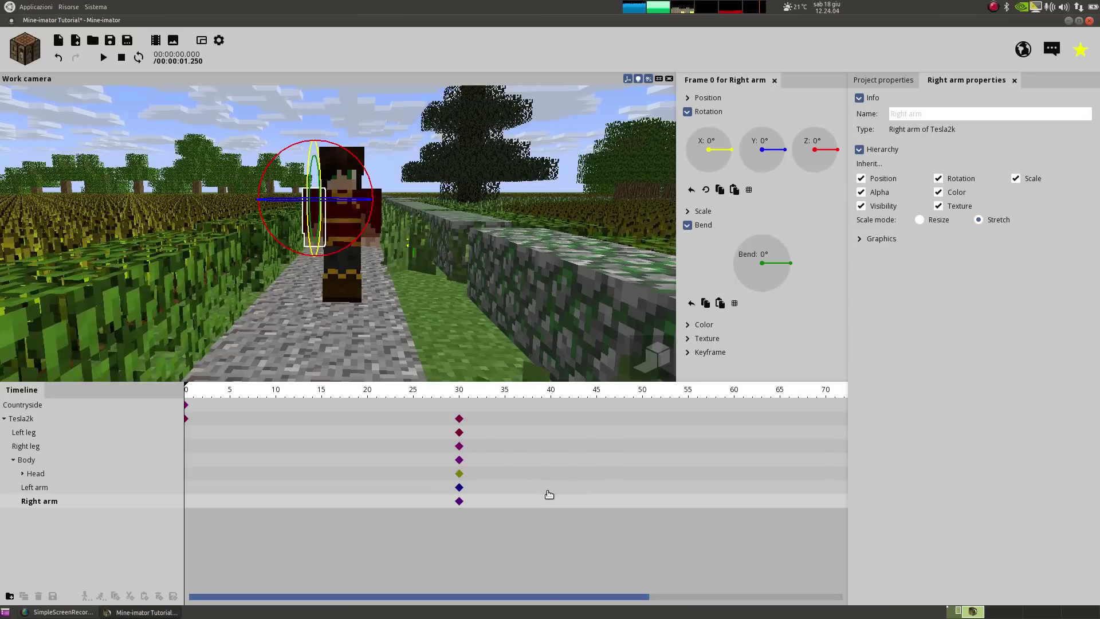
Add a left arm keyframe at frame 45 with a Z rotation of about 18.43° and a bend of about 46.55°.
{"action": "left_click", "coordinate": [598, 493]}
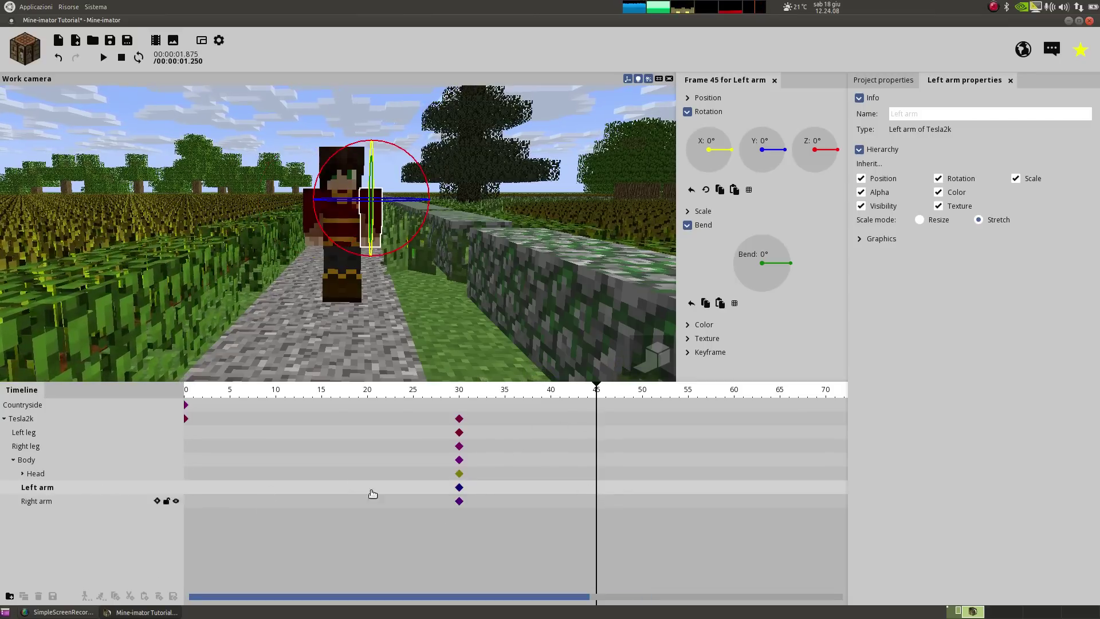
{"action": "left_click", "coordinate": [598, 488]}
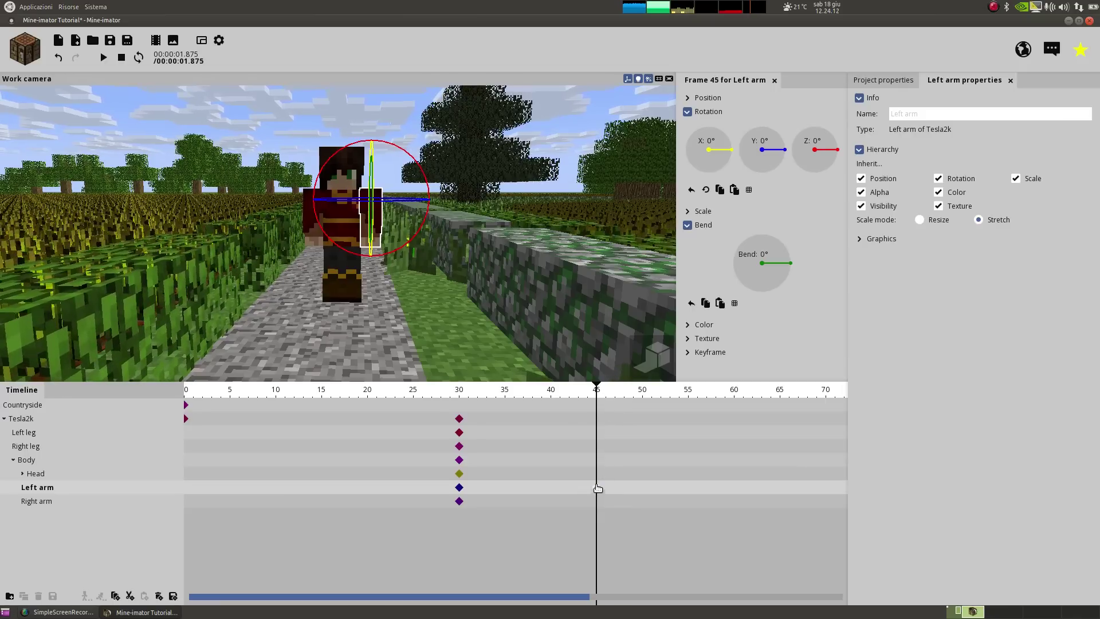
{"action": "right_click_drag", "start_coordinate": [450, 317], "coordinate": [503, 452]}
{"action": "key", "text": "w"}
{"action": "key", "text": "s"}
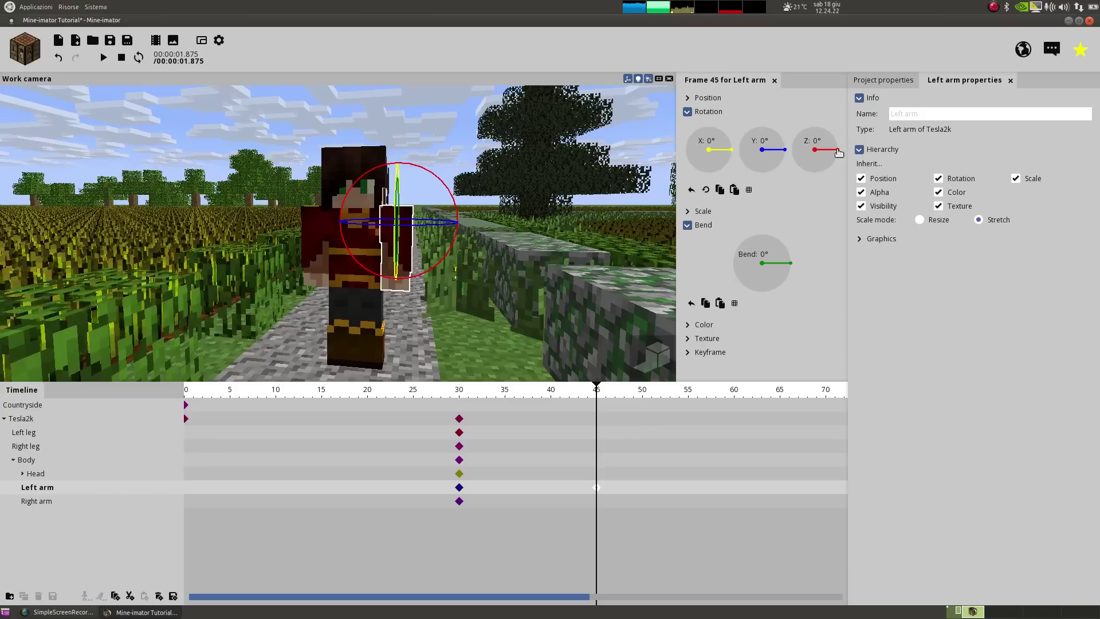
{"action": "left_click_drag", "start_coordinate": [838, 151], "coordinate": [836, 142]}
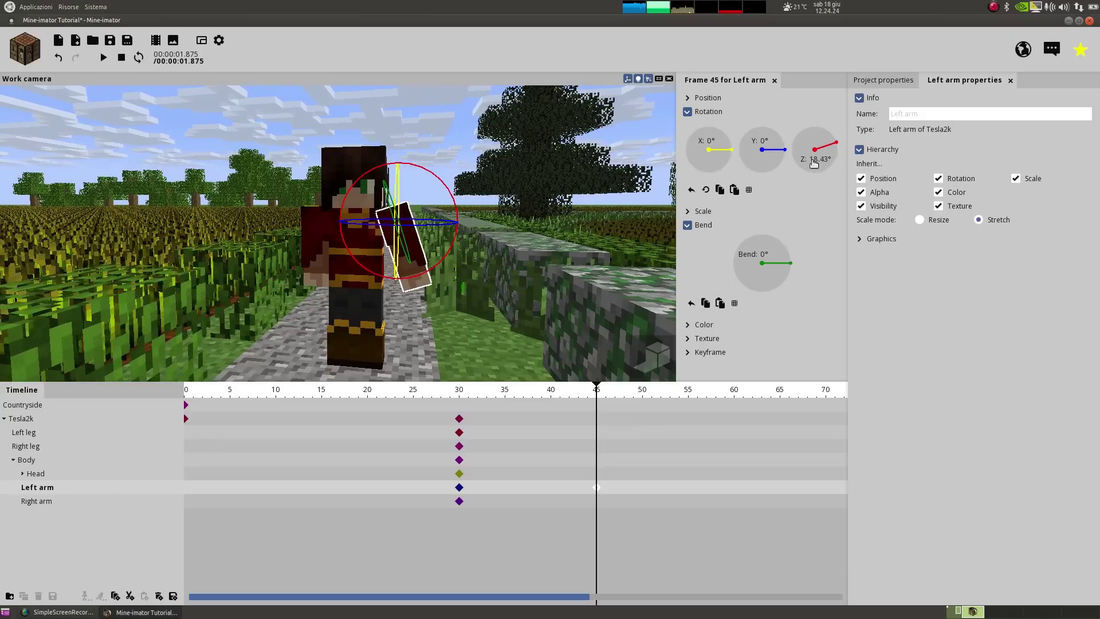
{"action": "left_click_drag", "start_coordinate": [791, 265], "coordinate": [783, 245]}
Raise the left arm at frame 45 by setting its X rotation to about -115.20°.
{"action": "right_click_drag", "start_coordinate": [445, 277], "coordinate": [390, 167]}
{"action": "key", "text": "w"}
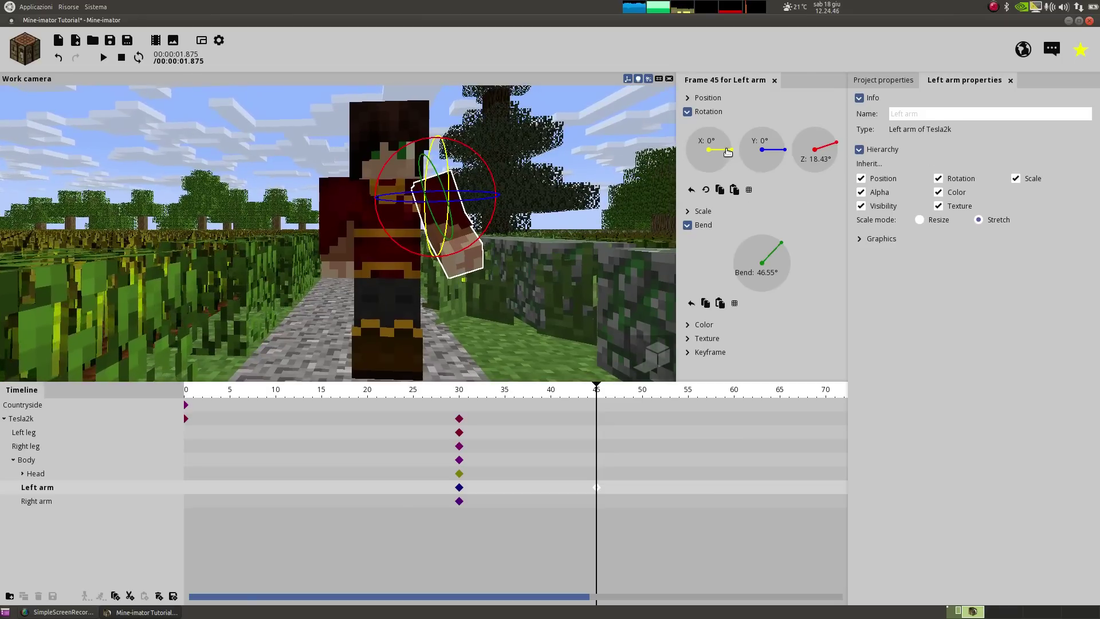
{"action": "left_click_drag", "start_coordinate": [728, 160], "coordinate": [723, 176]}
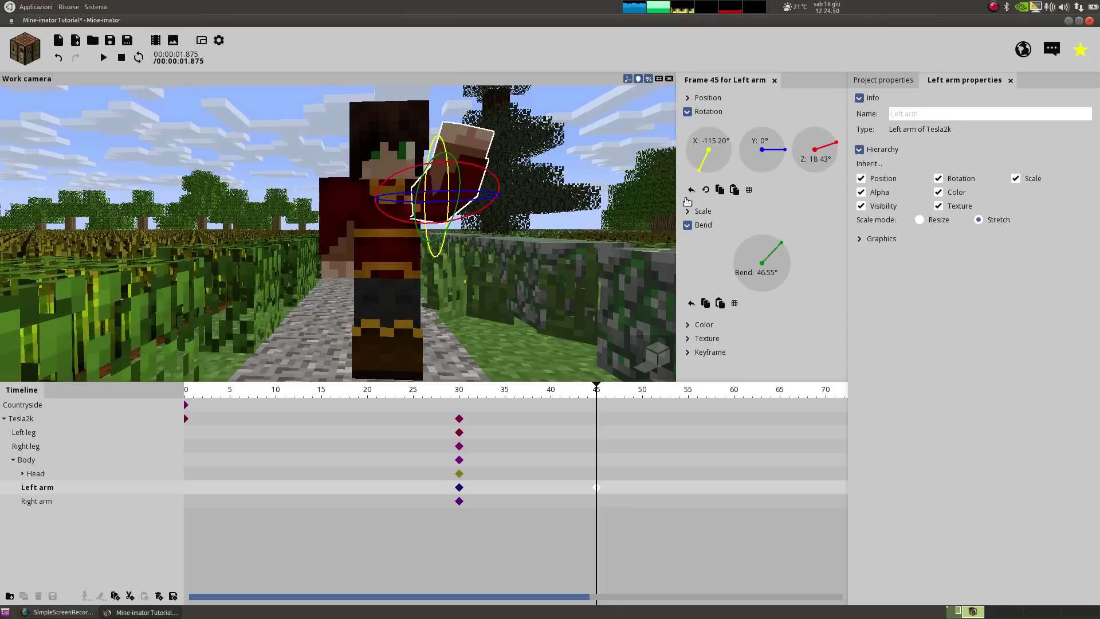
Play the animation from frame 0 and scrub through frames 30 to 45 to check the arm raise.
{"action": "left_click_drag", "start_coordinate": [204, 394], "coordinate": [184, 393]}
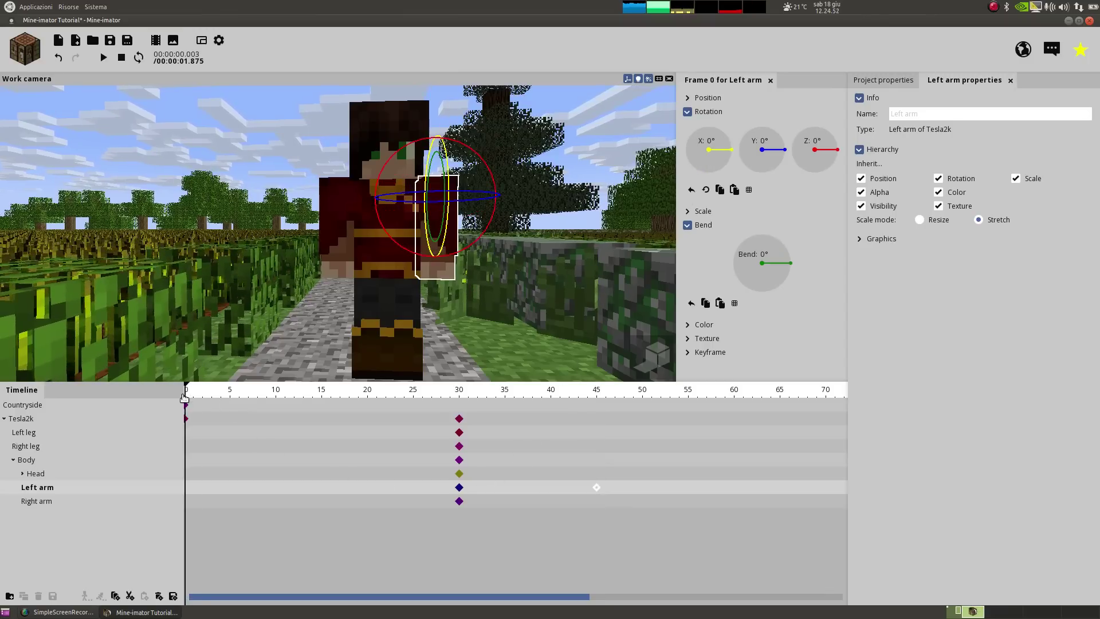
{"action": "left_click", "coordinate": [261, 141]}
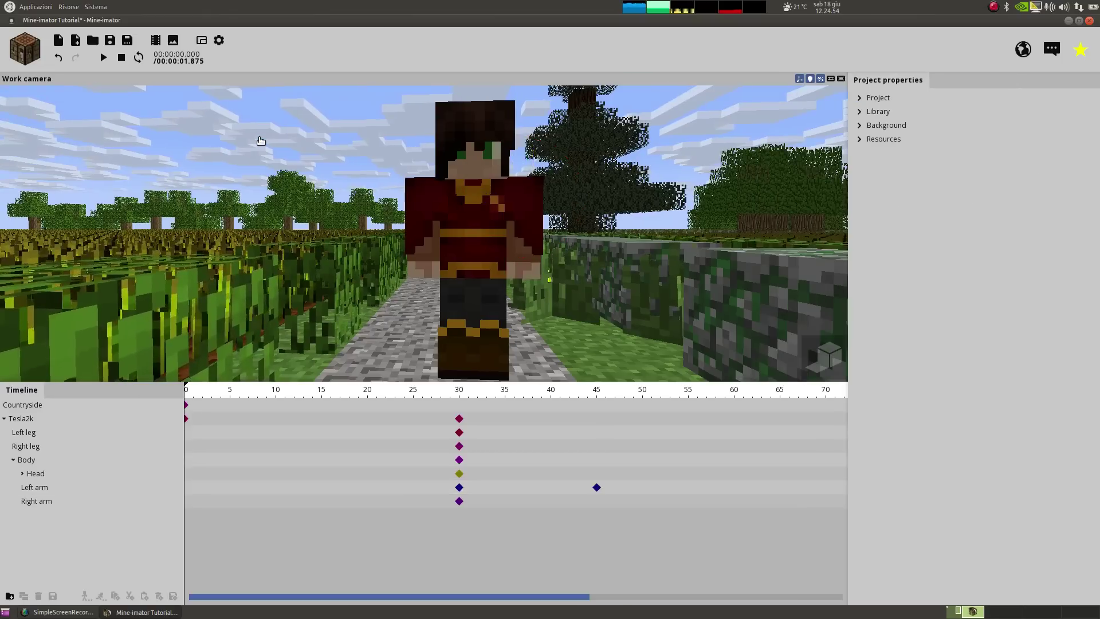
{"action": "key", "text": "space"}
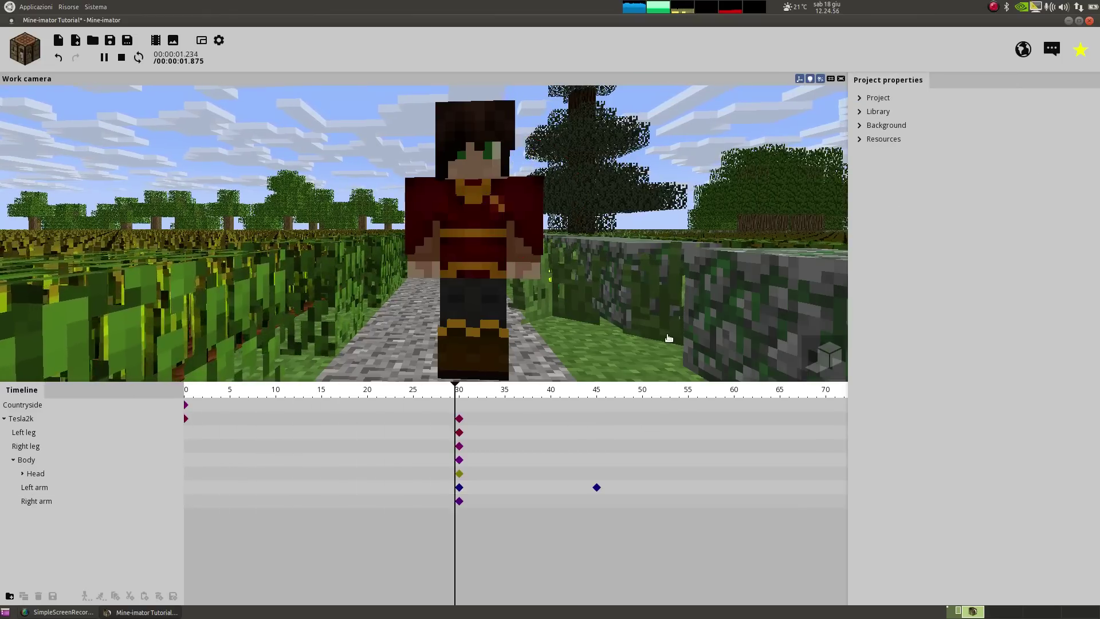
{"action": "key", "text": "space"}
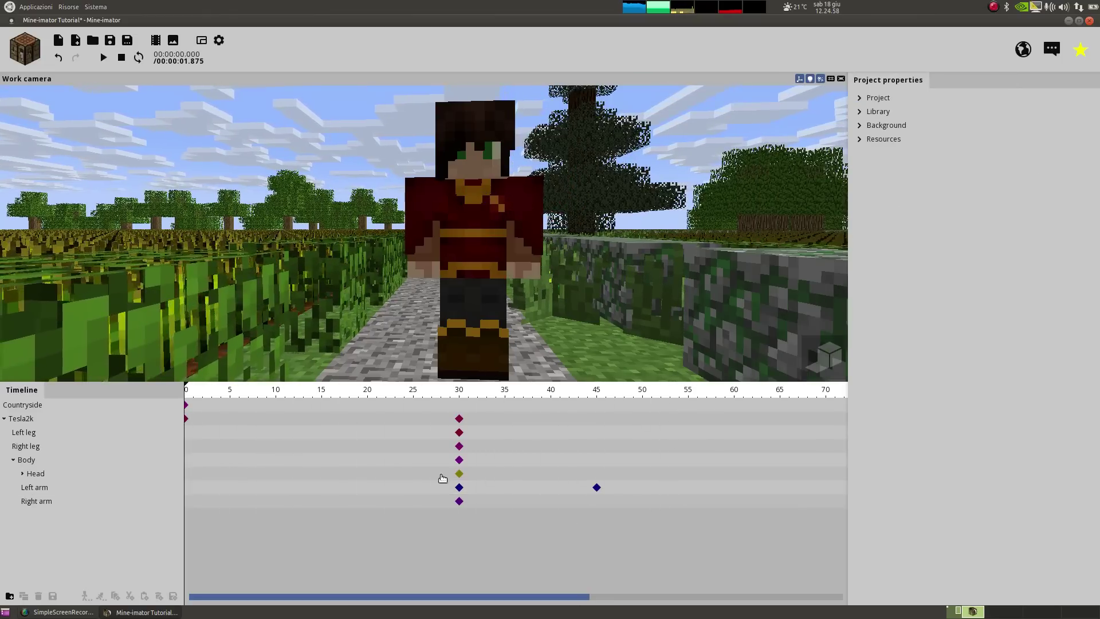
{"action": "left_click_drag", "start_coordinate": [188, 391], "coordinate": [461, 393]}
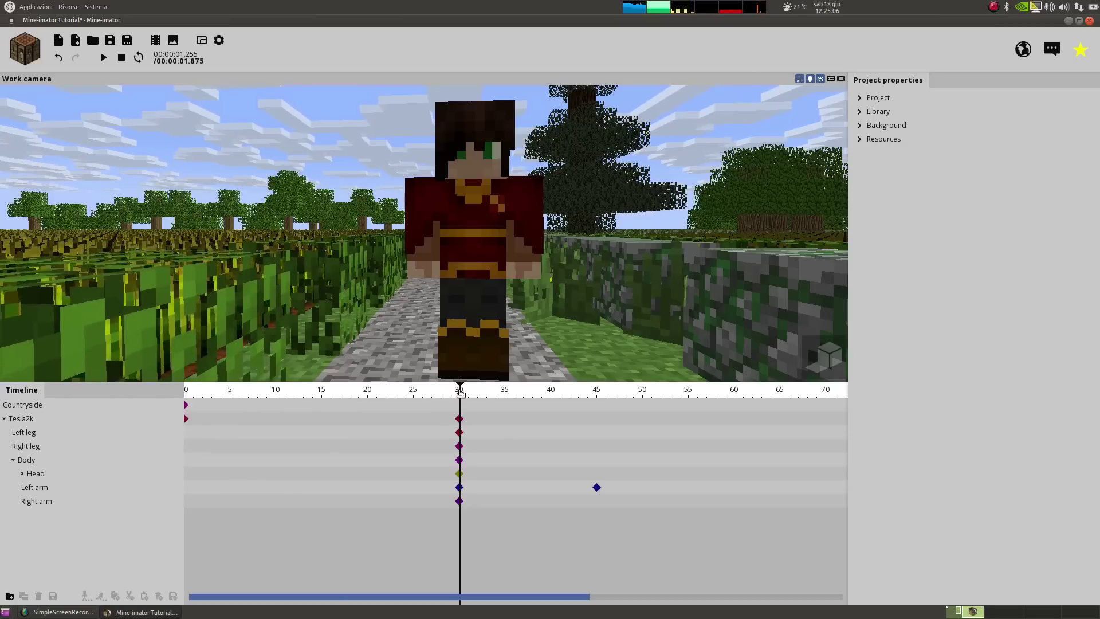
{"action": "left_click_drag", "start_coordinate": [460, 393], "coordinate": [600, 394]}
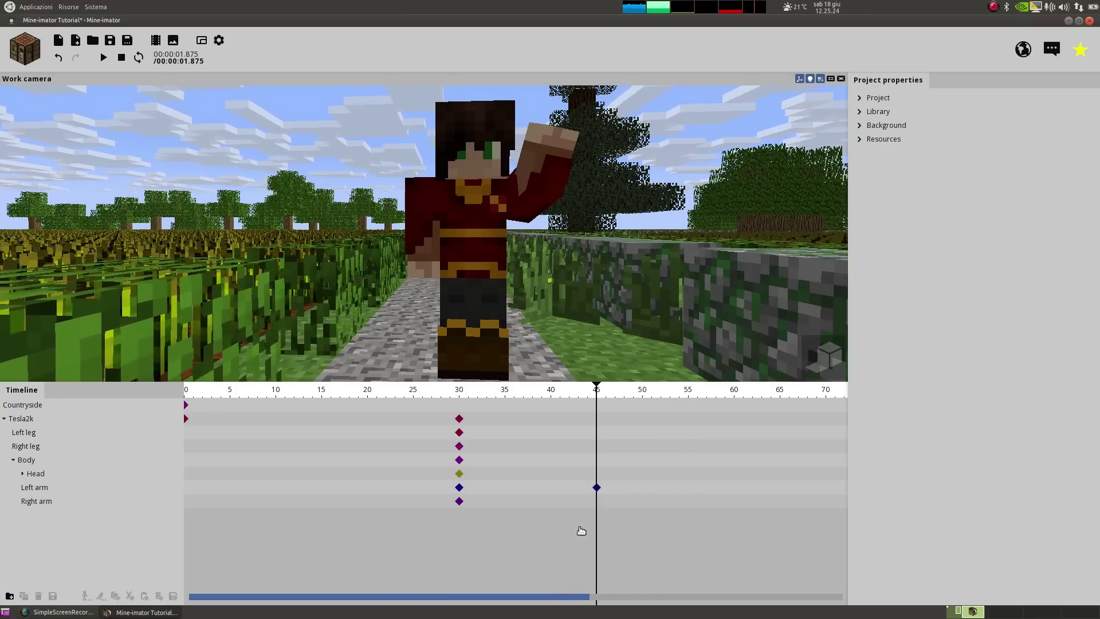
Add a left arm keyframe at frame 55 with rotations of about X -94.40°, Y -8.97° and Z 49.24°.
{"action": "left_click_drag", "start_coordinate": [555, 599], "coordinate": [668, 598]}
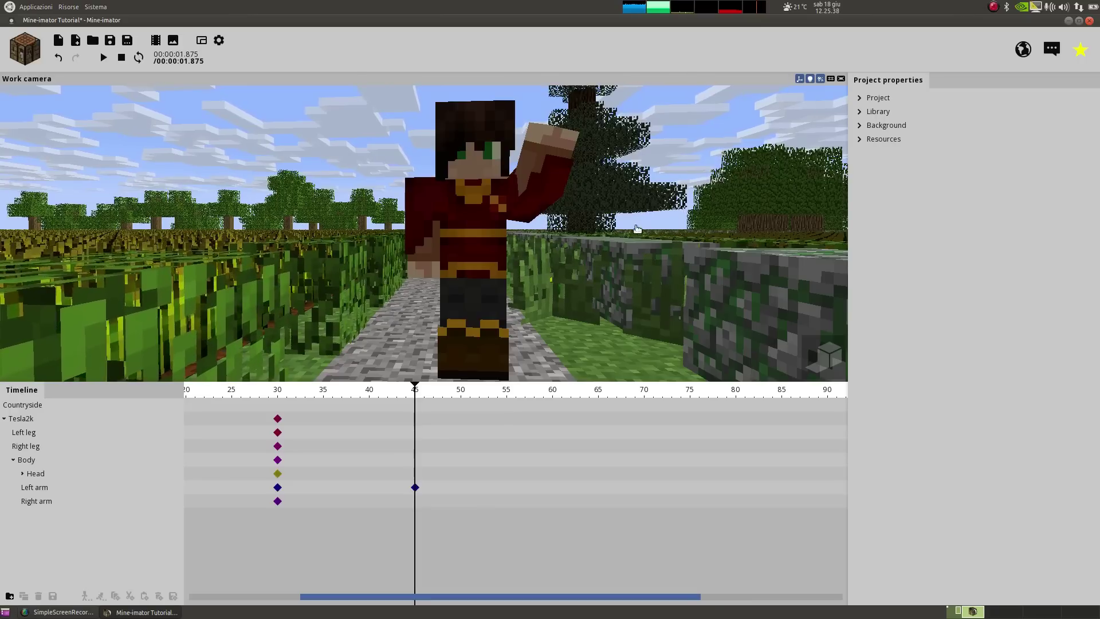
{"action": "double_click", "coordinate": [505, 488]}
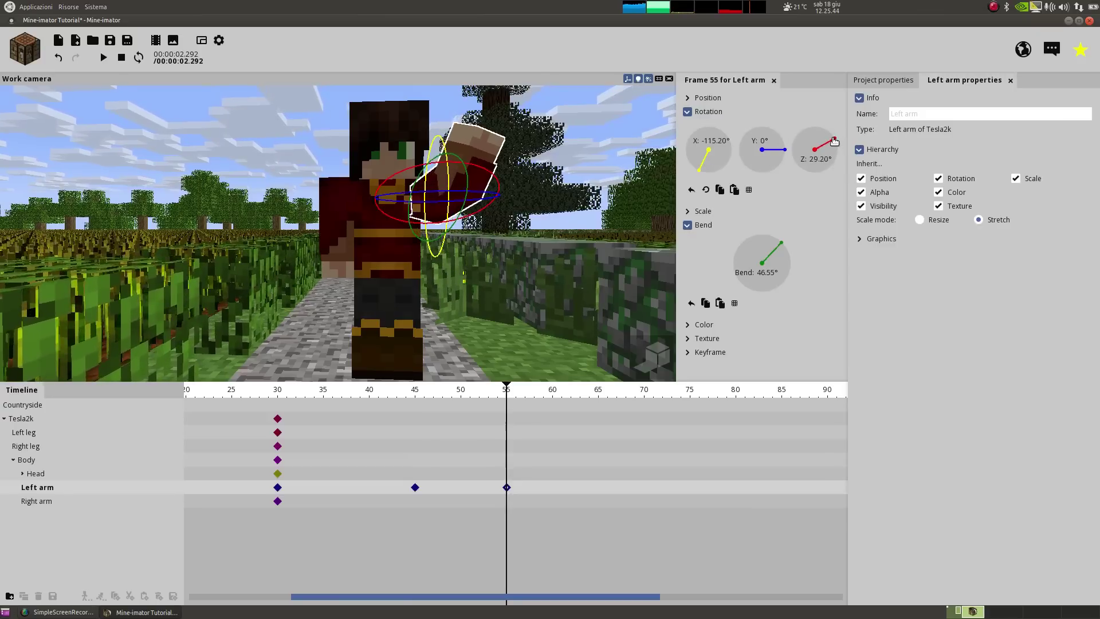
{"action": "left_click_drag", "start_coordinate": [785, 150], "coordinate": [786, 153]}
{"action": "left_click_drag", "start_coordinate": [700, 170], "coordinate": [709, 174]}
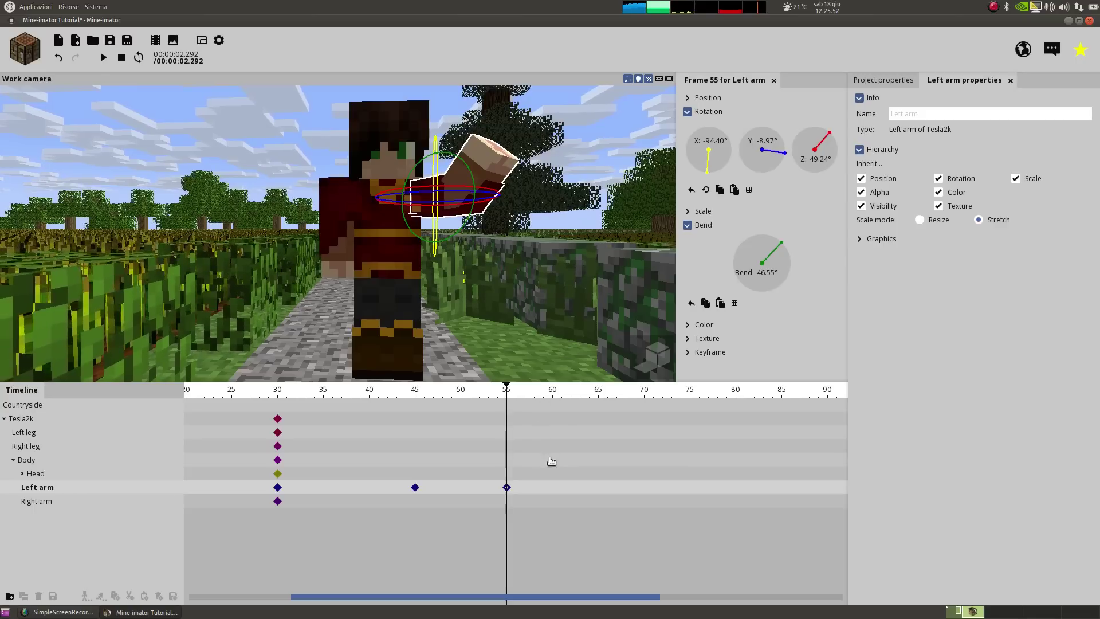
Add a left arm keyframe at frame 65 with rotations of about X -108.43° and Z 12.53°.
{"action": "left_click", "coordinate": [600, 492]}
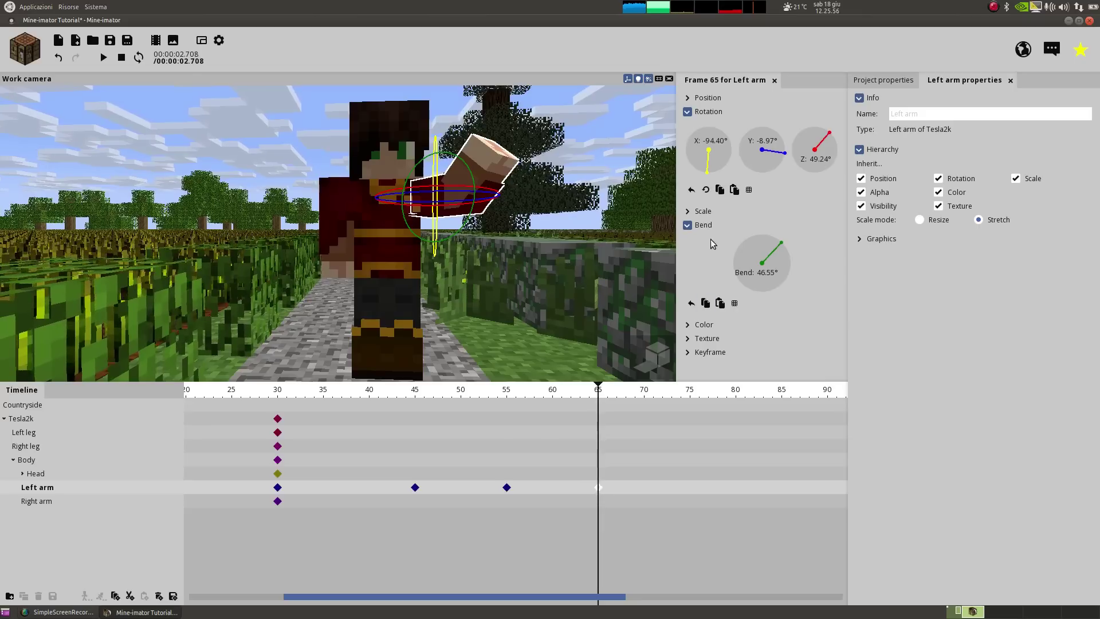
{"action": "left_click_drag", "start_coordinate": [821, 143], "coordinate": [835, 150]}
{"action": "left_click_drag", "start_coordinate": [709, 177], "coordinate": [702, 177]}
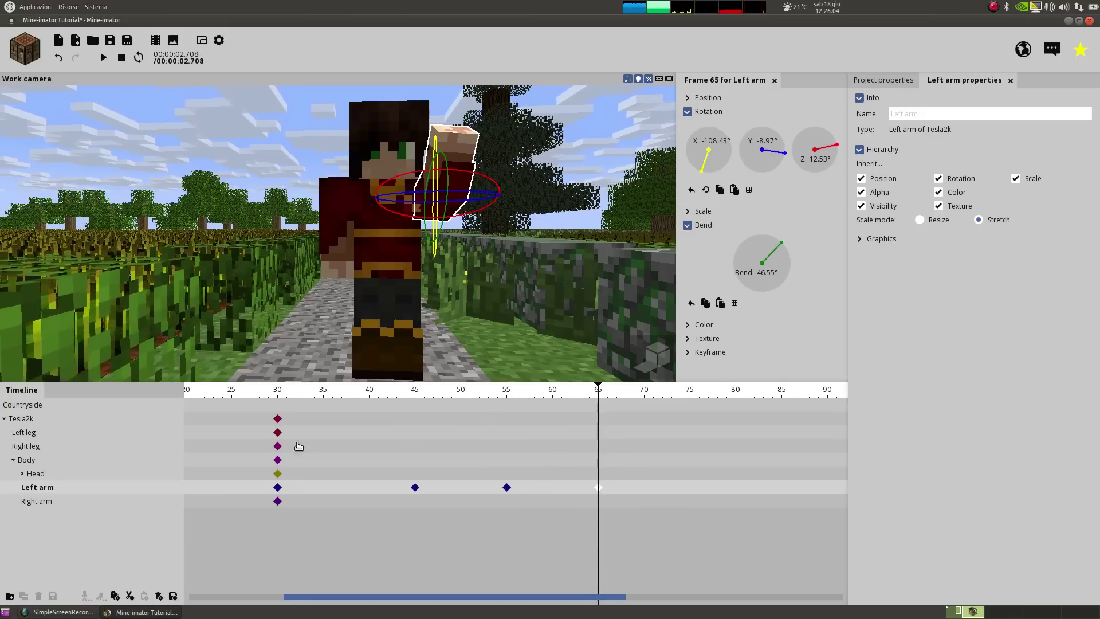
Deselect the arm and play the waving animation from frame 0.
{"action": "left_click_drag", "start_coordinate": [466, 596], "coordinate": [372, 596]}
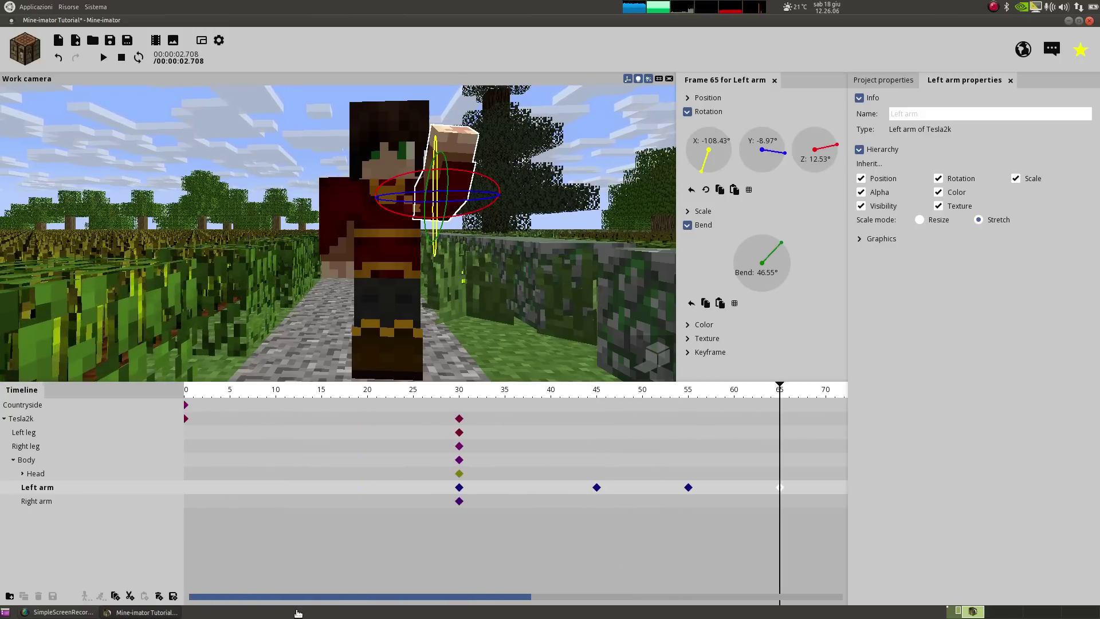
{"action": "left_click", "coordinate": [275, 123]}
{"action": "left_click", "coordinate": [185, 390]}
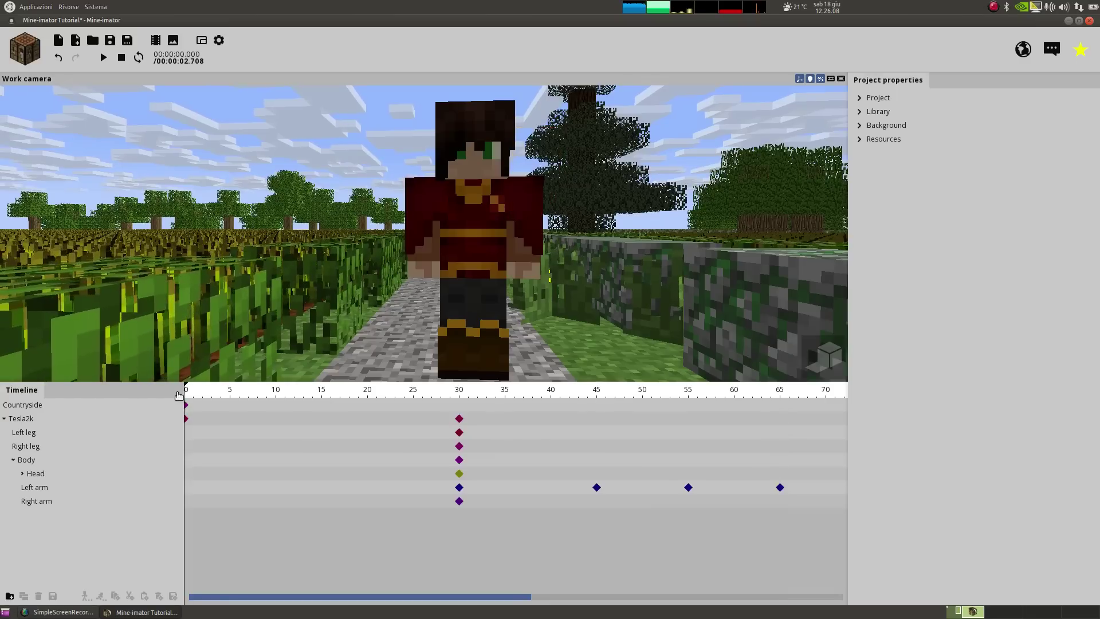
{"action": "key", "text": "space"}
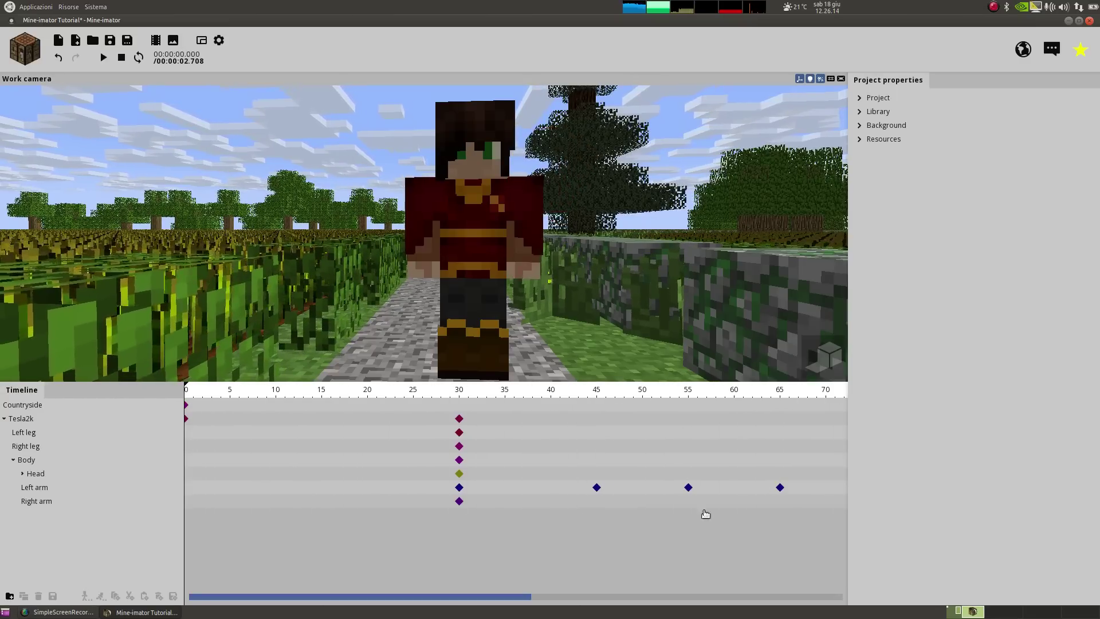
Review the left arm poses stored in the keyframes at frames 45, 55 and 65.
{"action": "left_click", "coordinate": [597, 488]}
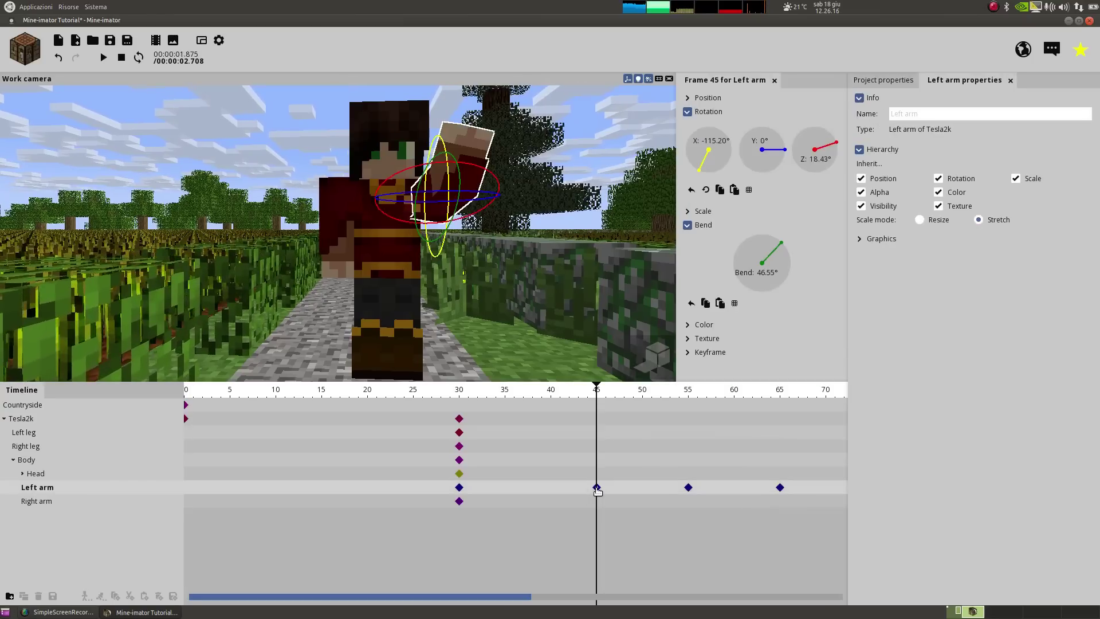
{"action": "left_click", "coordinate": [689, 488]}
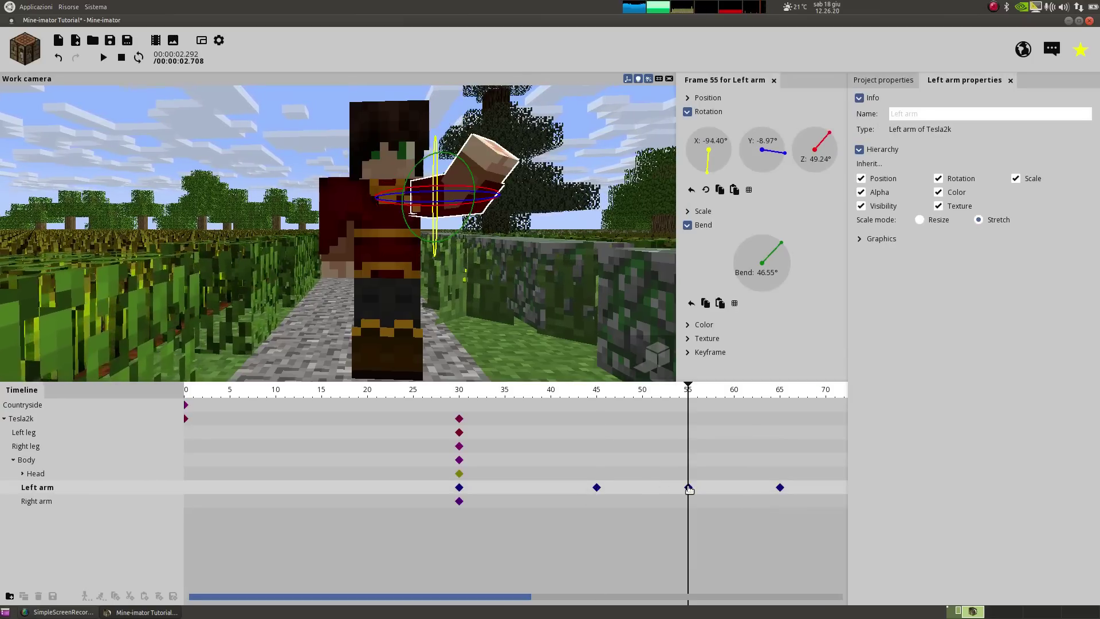
{"action": "left_click", "coordinate": [781, 488]}
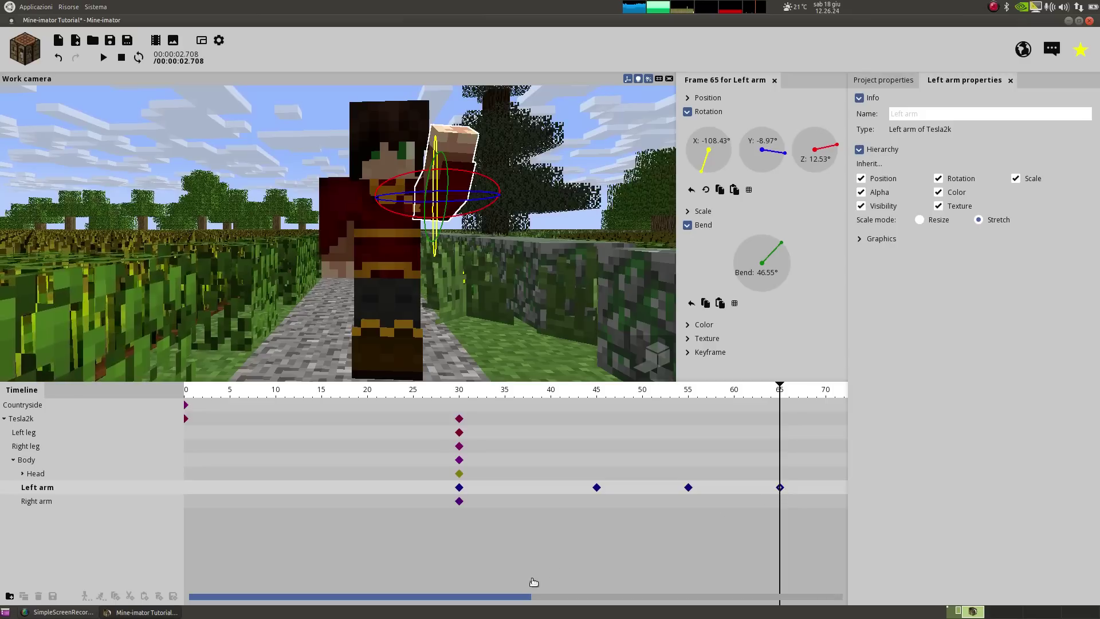
Copy the left arm keyframe from frame 55 and paste it at frame 75.
{"action": "left_click_drag", "start_coordinate": [518, 602], "coordinate": [692, 589]}
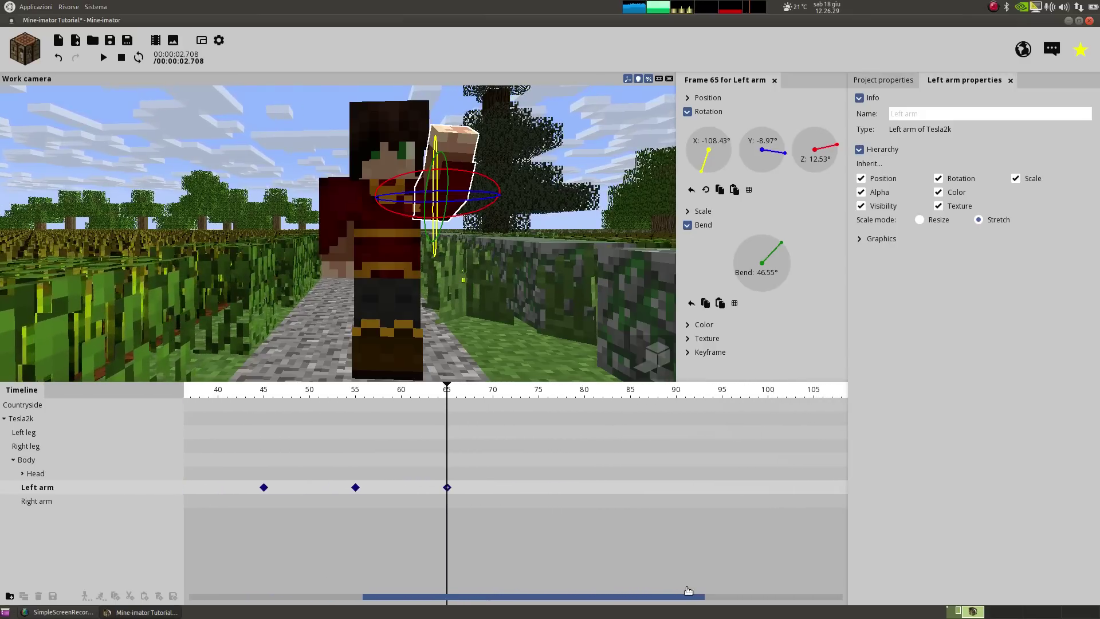
{"action": "left_click", "coordinate": [355, 492]}
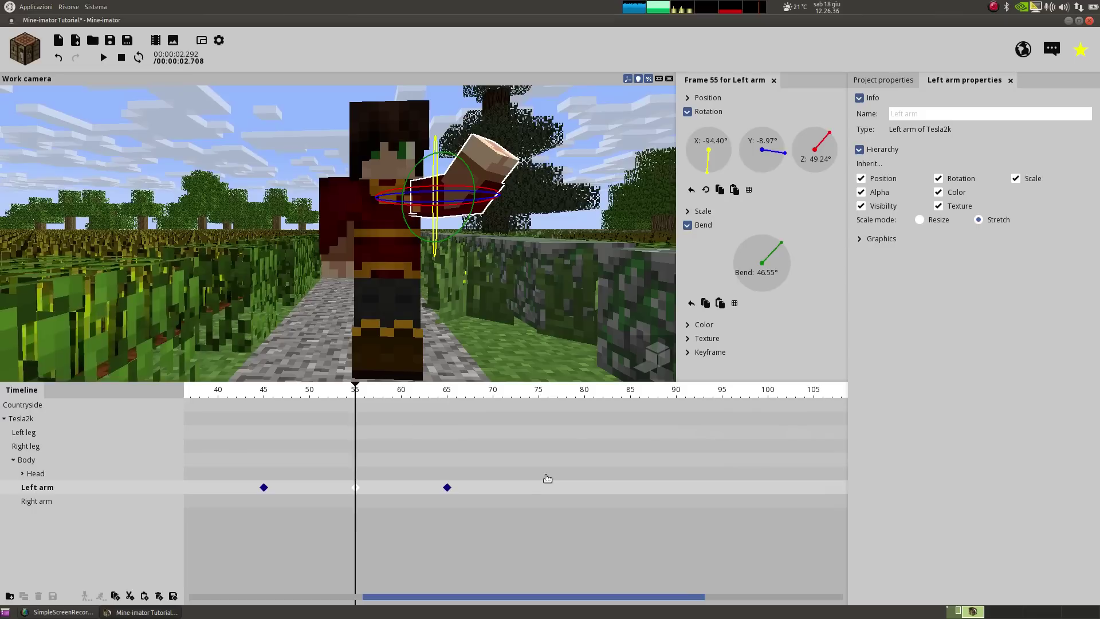
{"action": "left_click", "coordinate": [539, 494]}
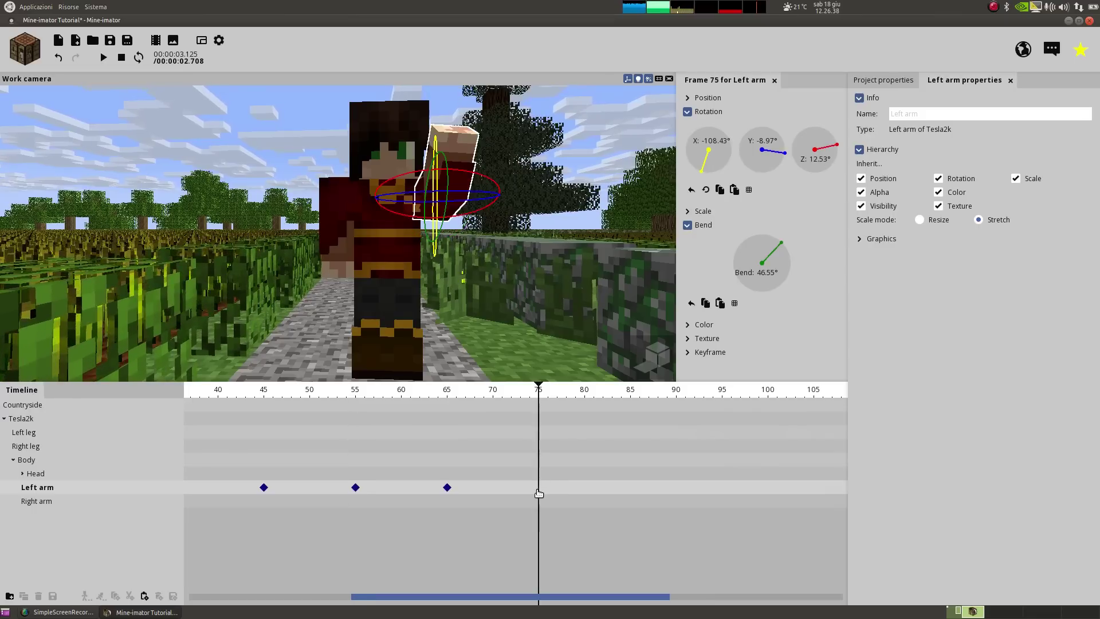
{"action": "key", "text": "ctrl+v"}
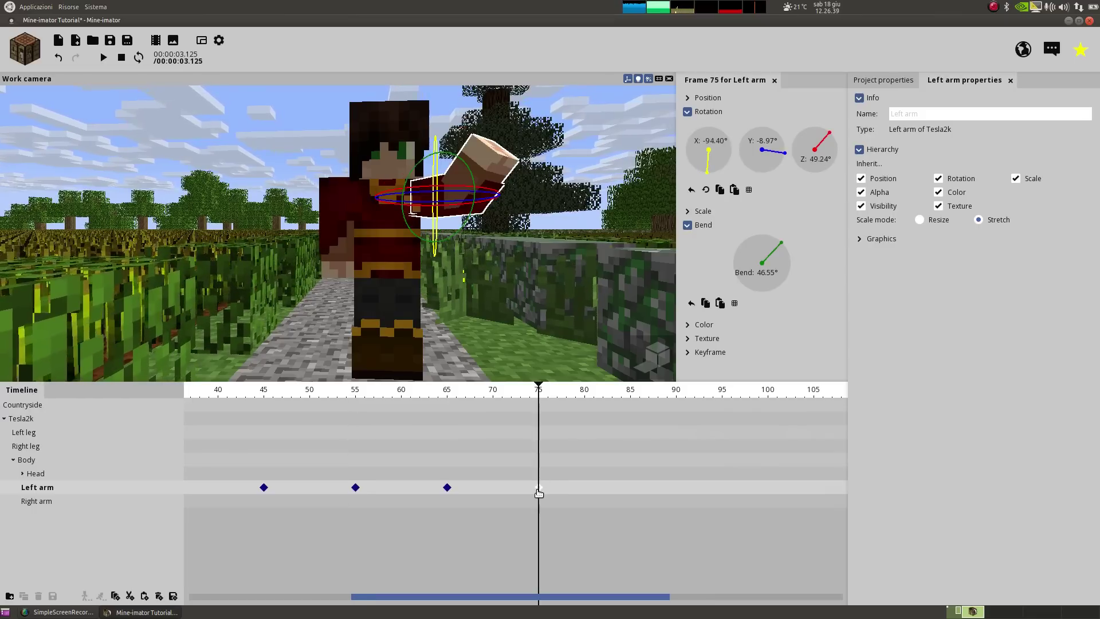
Copy the left arm keyframe from frame 65 to frame 85, undoing any paste that carries the wrong pose.
{"action": "left_click", "coordinate": [447, 487]}
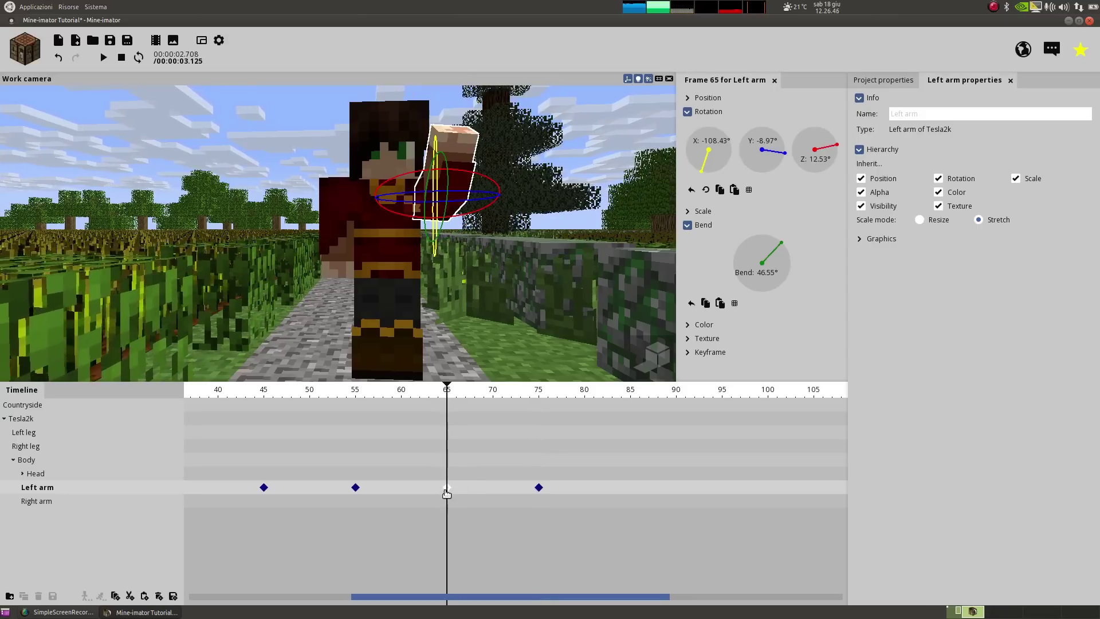
{"action": "left_click", "coordinate": [635, 490]}
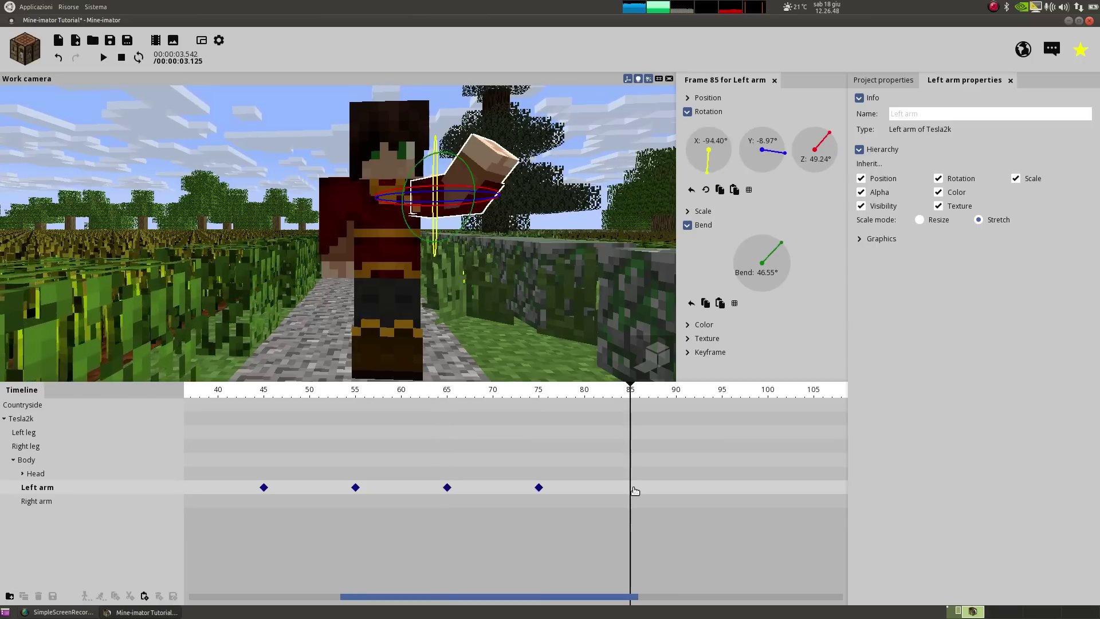
{"action": "left_click", "coordinate": [631, 491]}
{"action": "key", "text": "ctrl+z"}
{"action": "left_click", "coordinate": [633, 491]}
{"action": "key", "text": "ctrl+z"}
{"action": "left_click", "coordinate": [633, 491]}
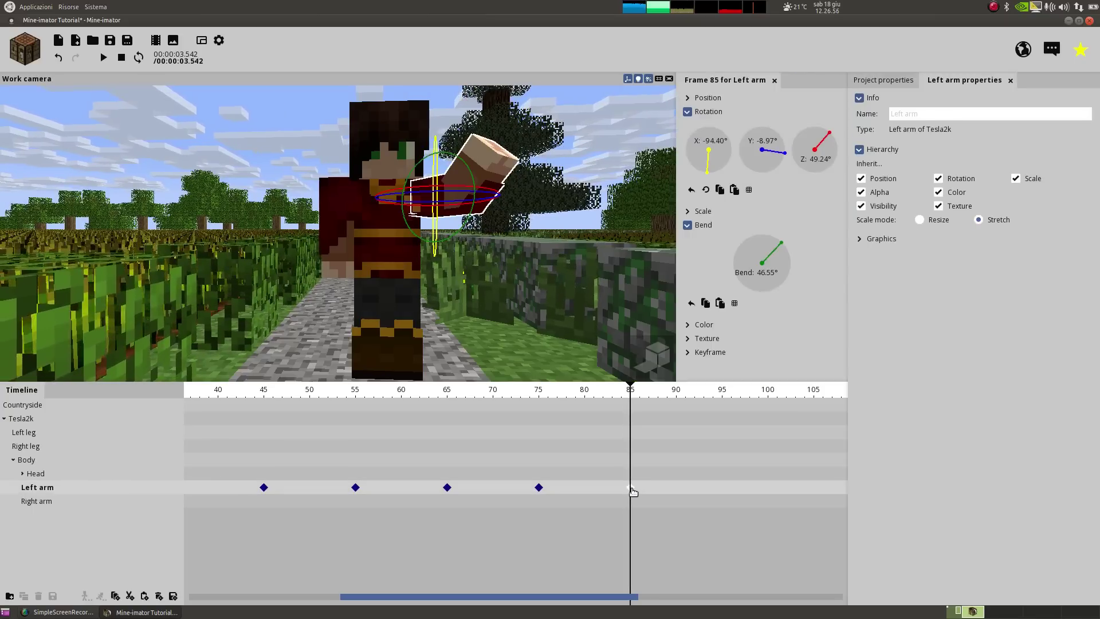
{"action": "key", "text": "ctrl+z"}
{"action": "left_click", "coordinate": [633, 491]}
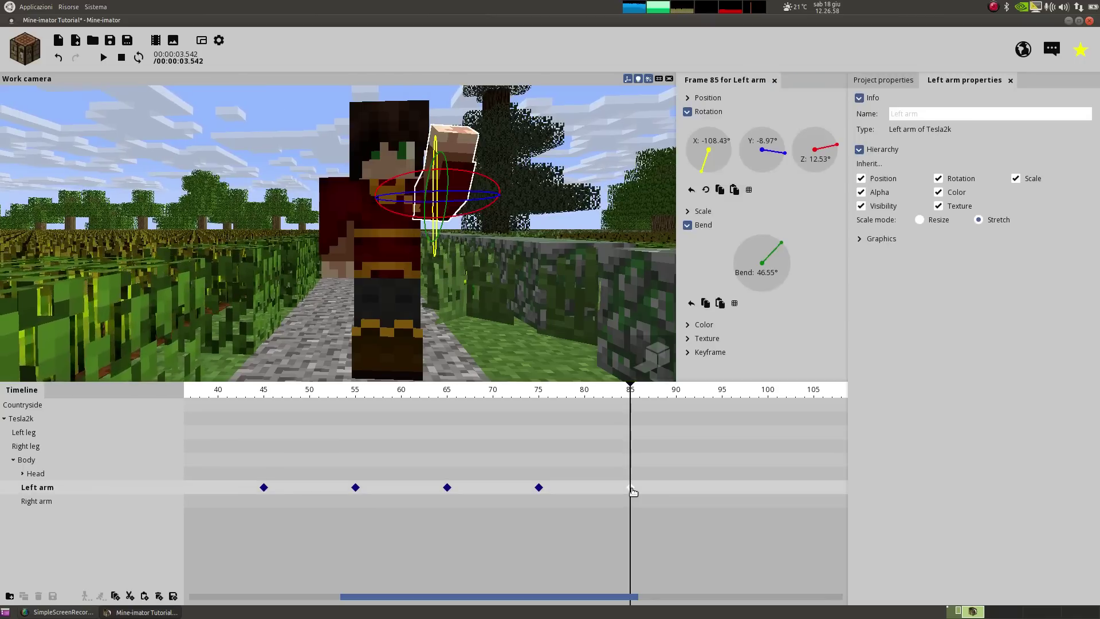
Deselect the arm and play the animation from frame 0 past the keyframe at frame 85.
{"action": "left_click_drag", "start_coordinate": [367, 597], "coordinate": [213, 598]}
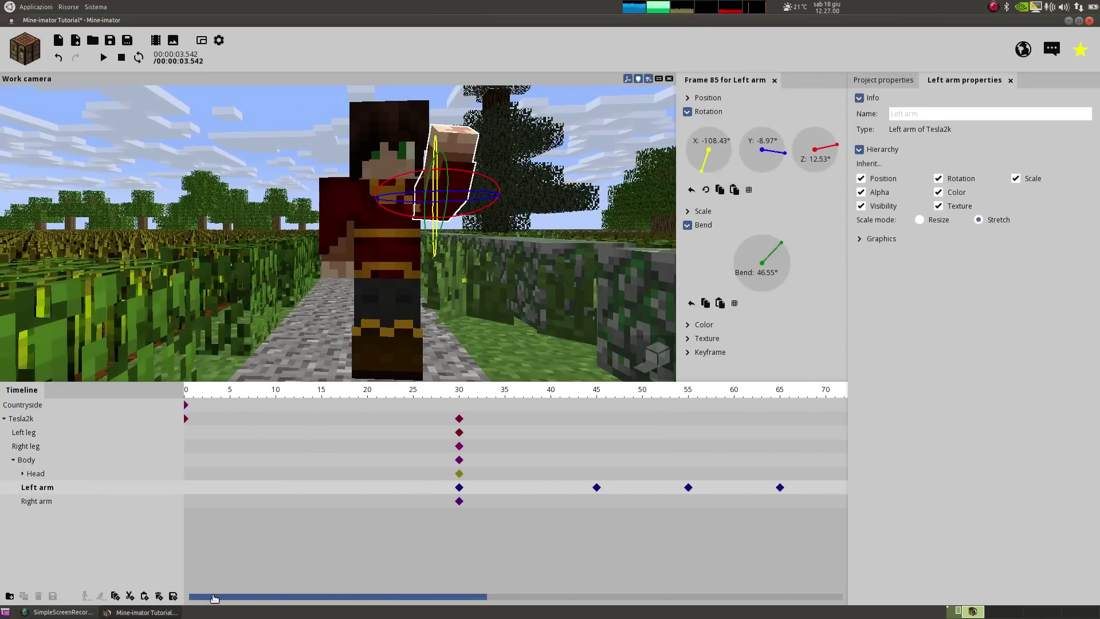
{"action": "key", "text": "Home"}
{"action": "left_click", "coordinate": [172, 321]}
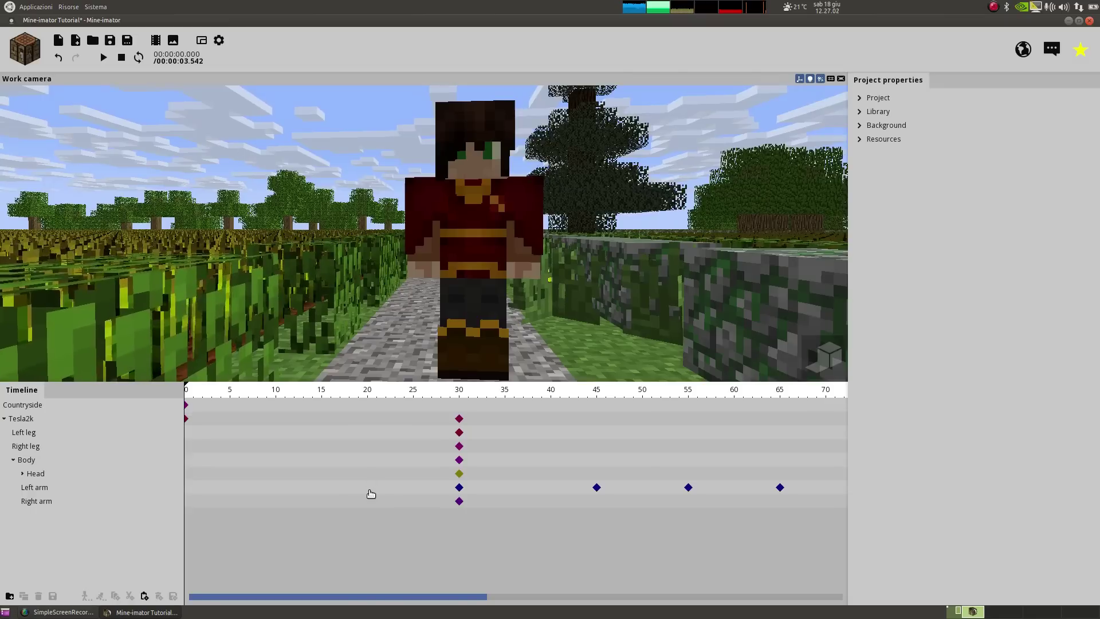
{"action": "key", "text": "space"}
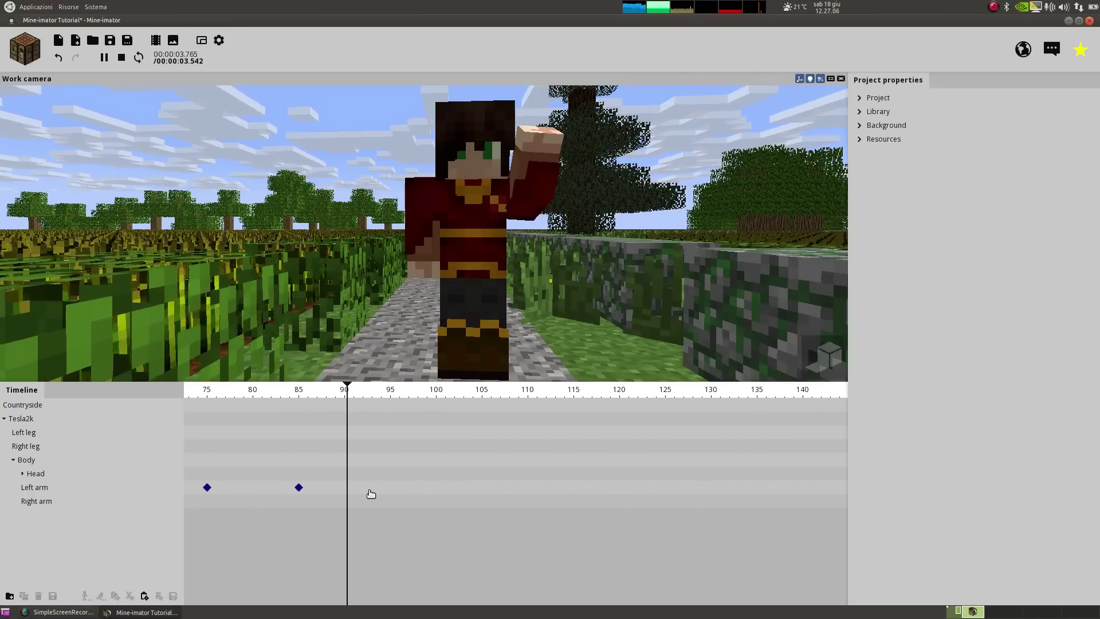
Add a left arm keyframe at frame 95 that holds the raised pose of frame 85.
{"action": "left_click_drag", "start_coordinate": [482, 597], "coordinate": [635, 591]}
{"action": "left_click", "coordinate": [627, 503]}
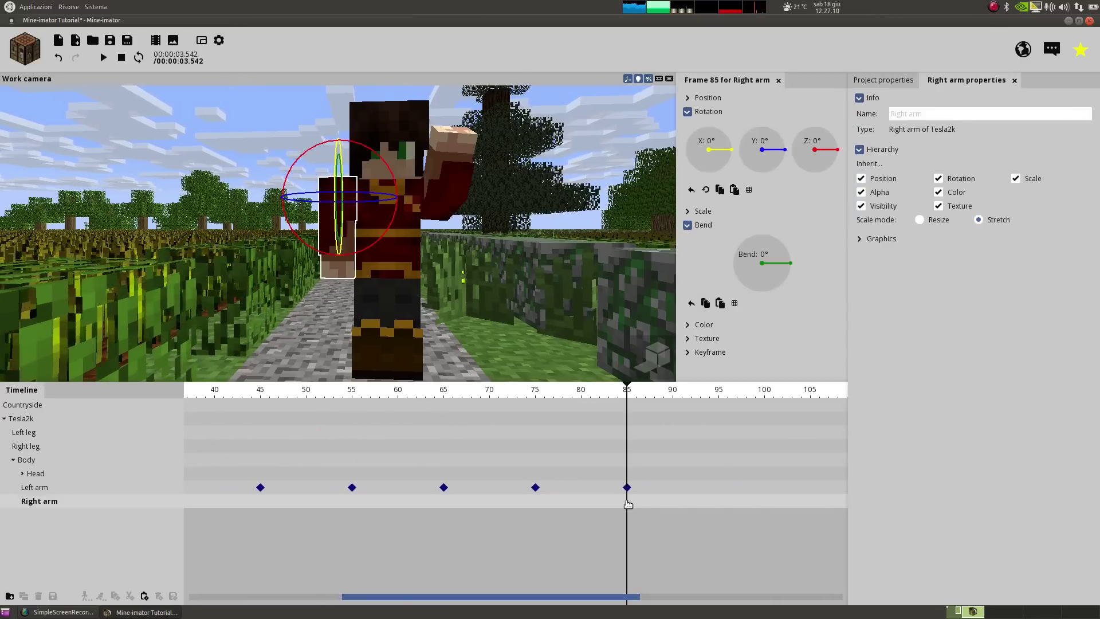
{"action": "left_click", "coordinate": [628, 488]}
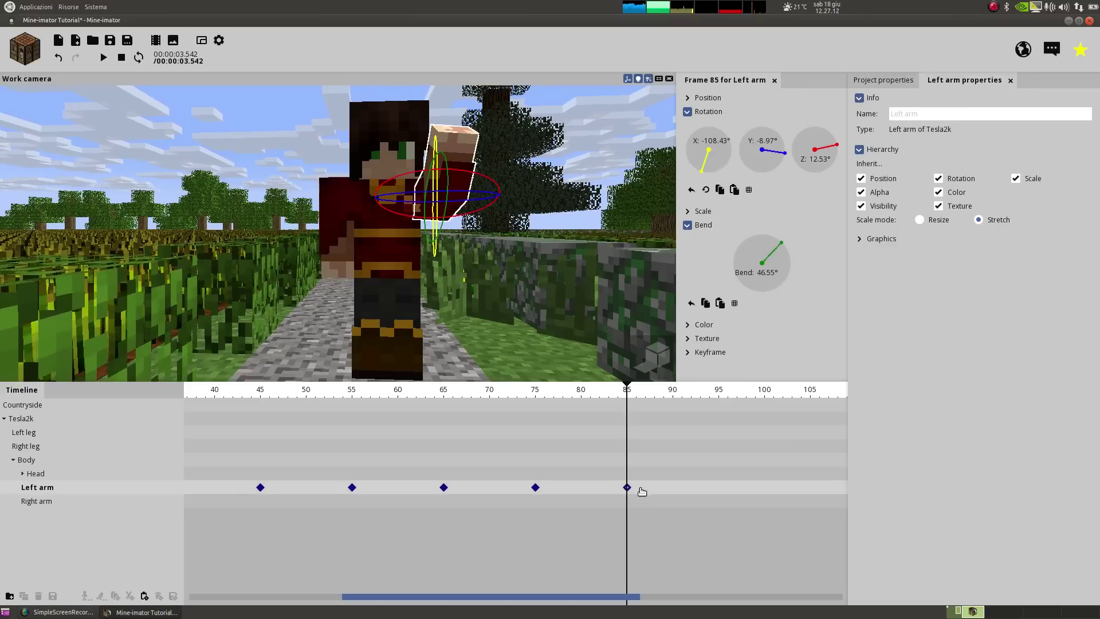
{"action": "left_click", "coordinate": [721, 488]}
{"action": "left_click", "coordinate": [720, 487]}
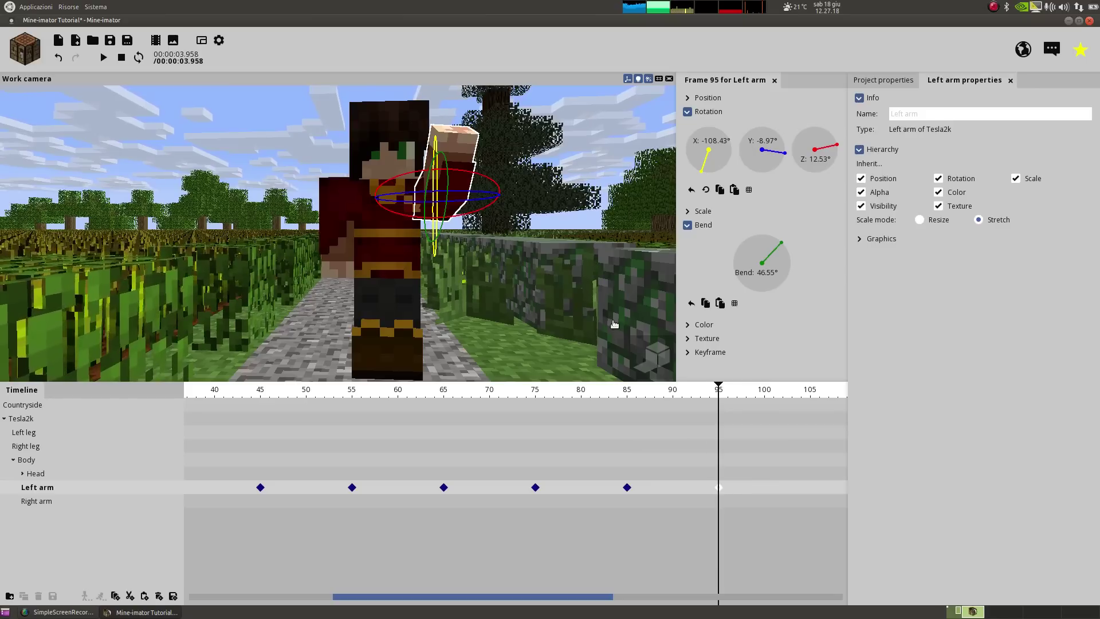
Copy the left arm's resting keyframe from frame 30 and paste it at frame 105.
{"action": "left_click_drag", "start_coordinate": [599, 597], "coordinate": [502, 589]}
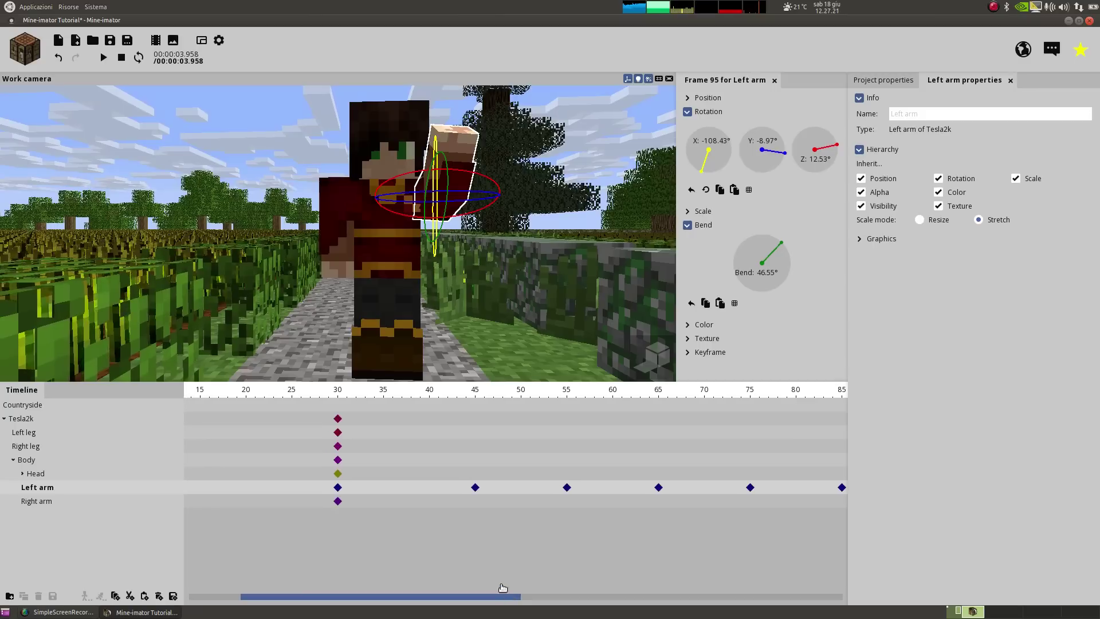
{"action": "left_click", "coordinate": [337, 487]}
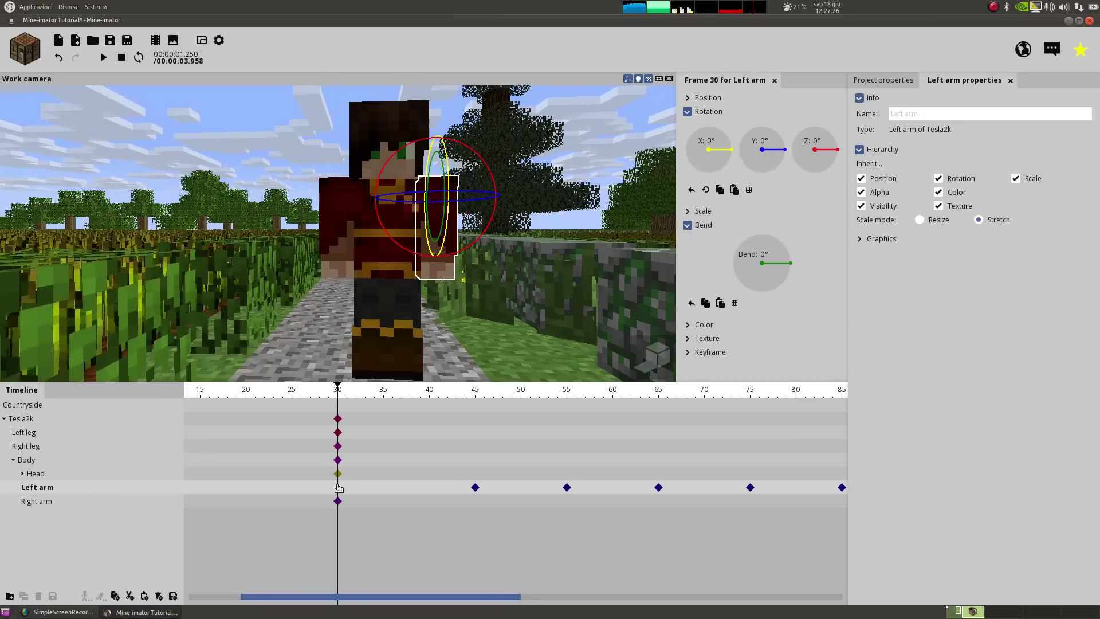
{"action": "left_click_drag", "start_coordinate": [373, 598], "coordinate": [594, 590]}
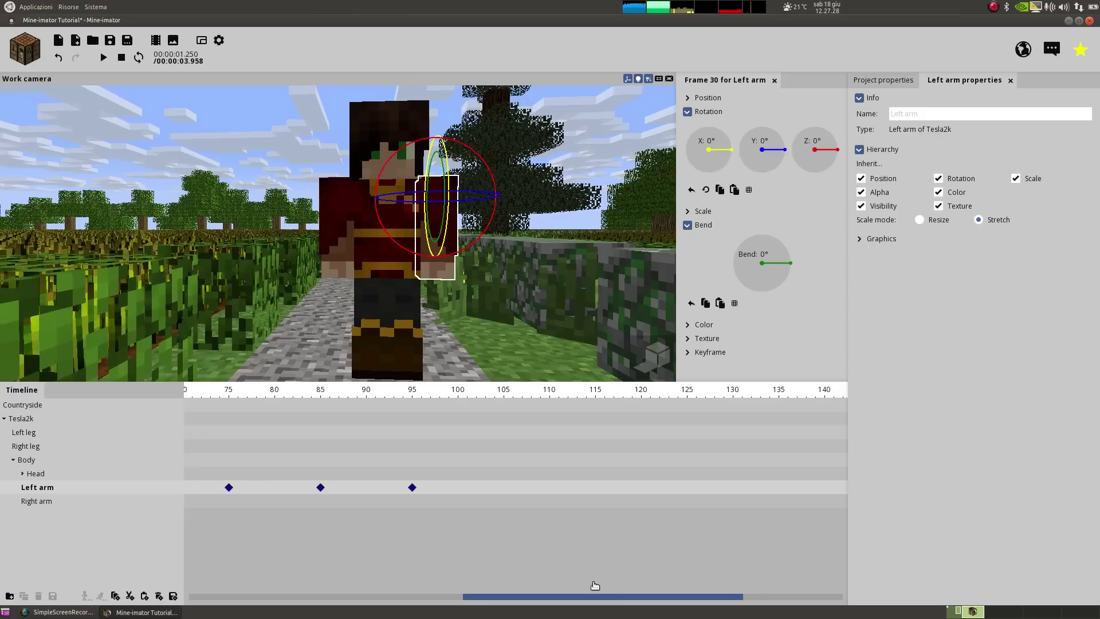
{"action": "left_click", "coordinate": [512, 487]}
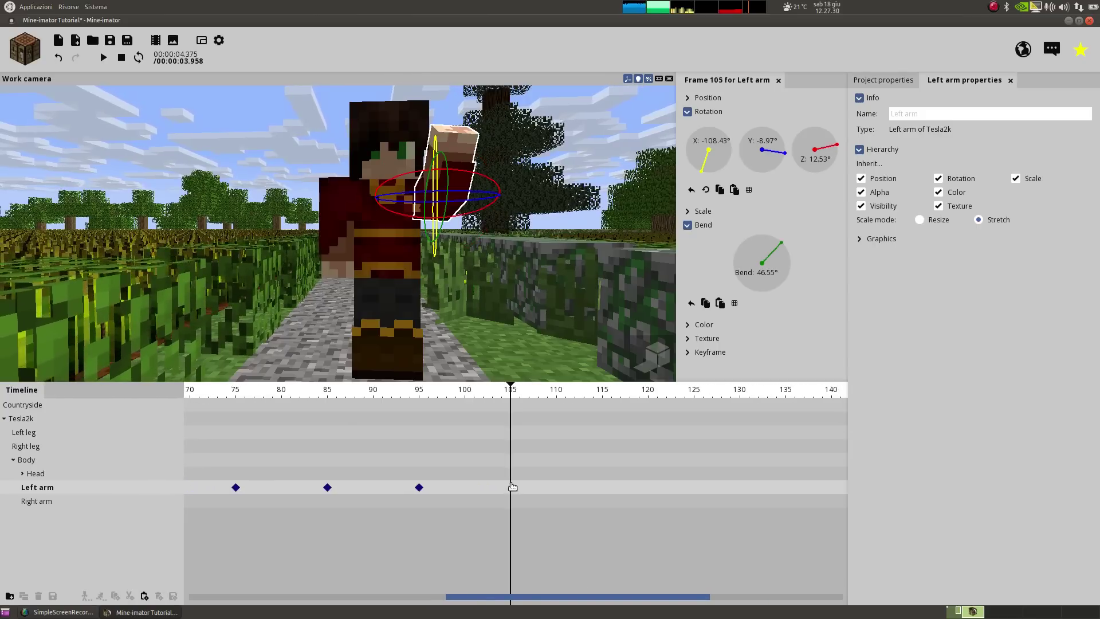
{"action": "left_click", "coordinate": [512, 487]}
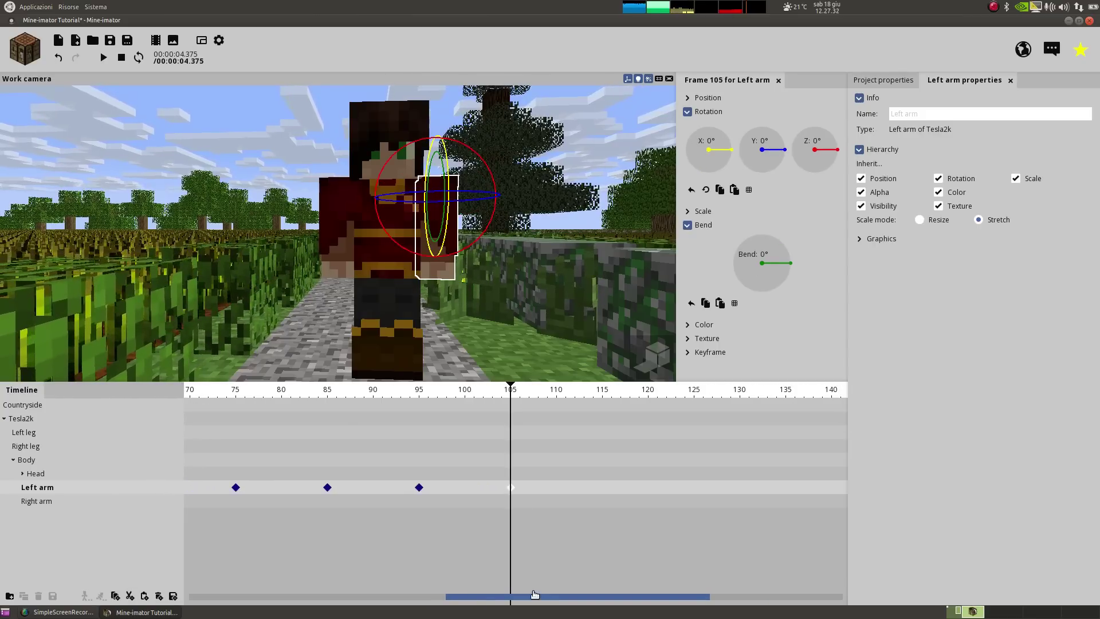
Deselect the arm, play the complete wave from frame 0 and stop the playback.
{"action": "left_click", "coordinate": [235, 161]}
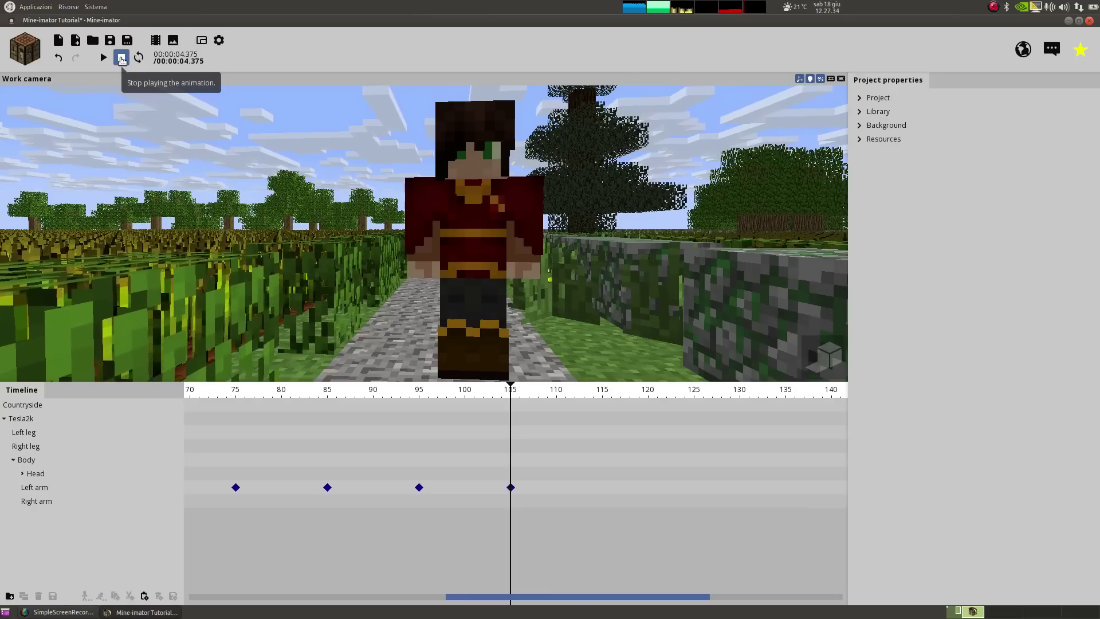
{"action": "left_click", "coordinate": [122, 58]}
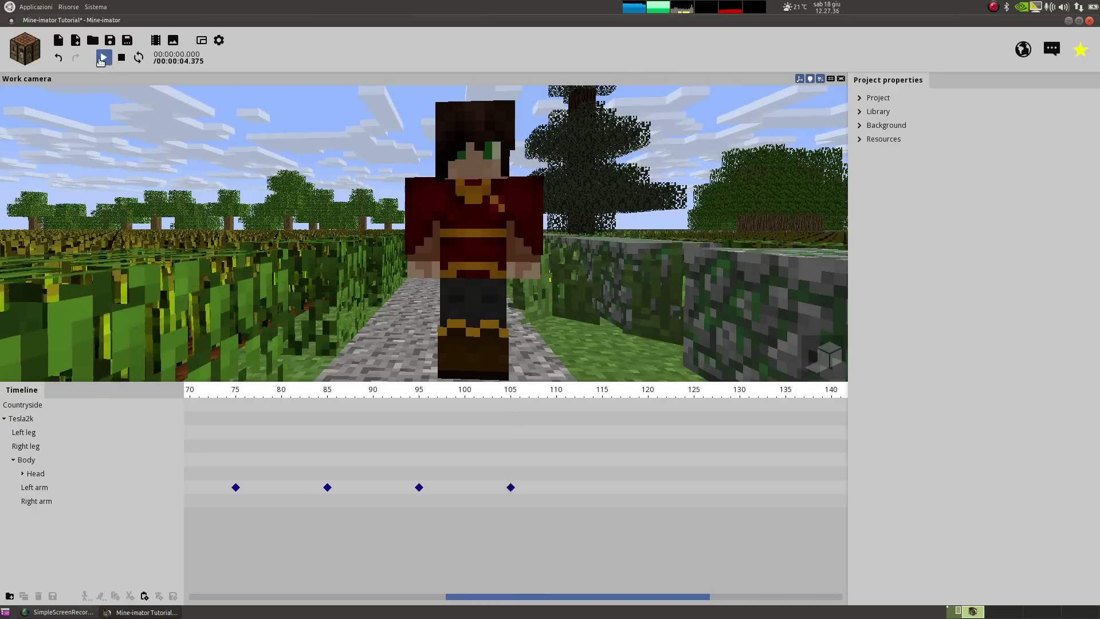
{"action": "left_click", "coordinate": [103, 58]}
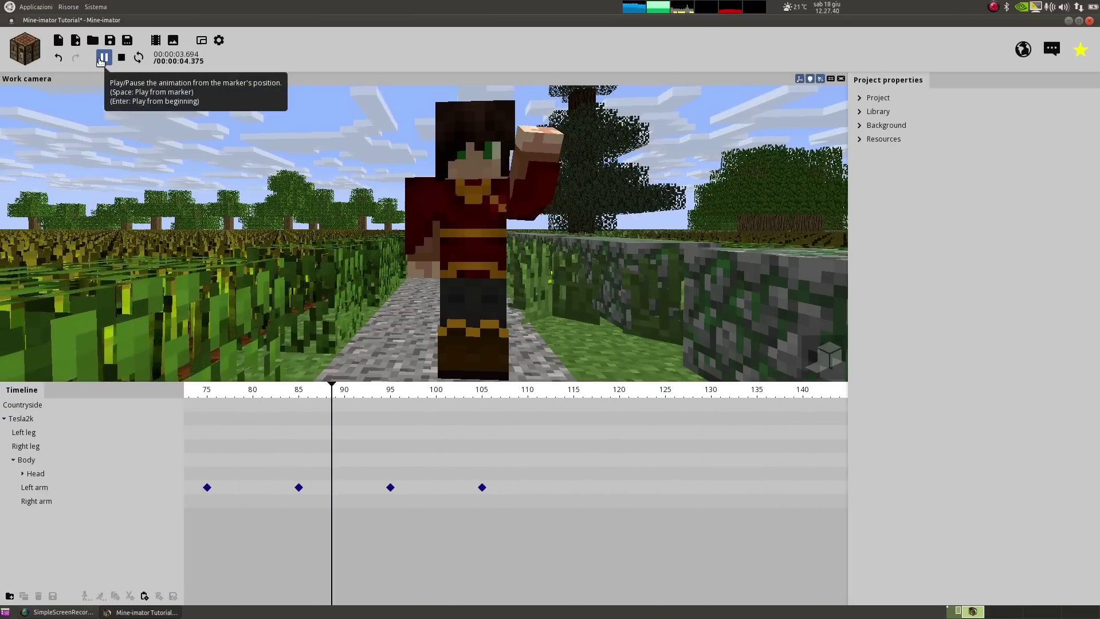
{"action": "left_click", "coordinate": [122, 58]}
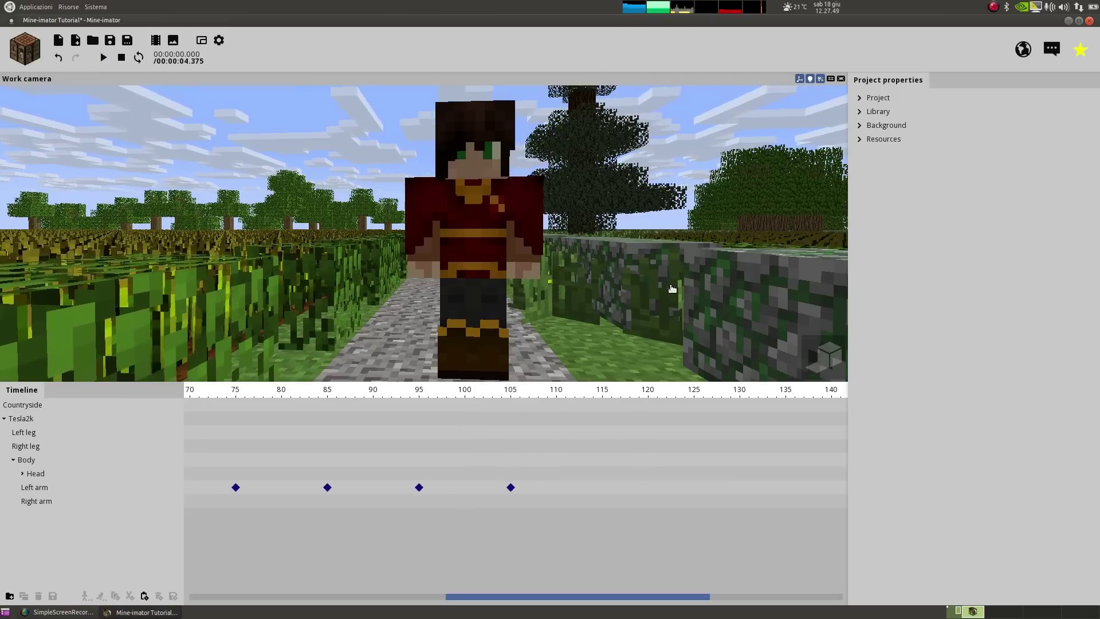
Create a point light in the scene with the path and character in view.
{"action": "key", "text": "s"}
{"action": "right_click_drag", "start_coordinate": [672, 289], "coordinate": [642, 290]}
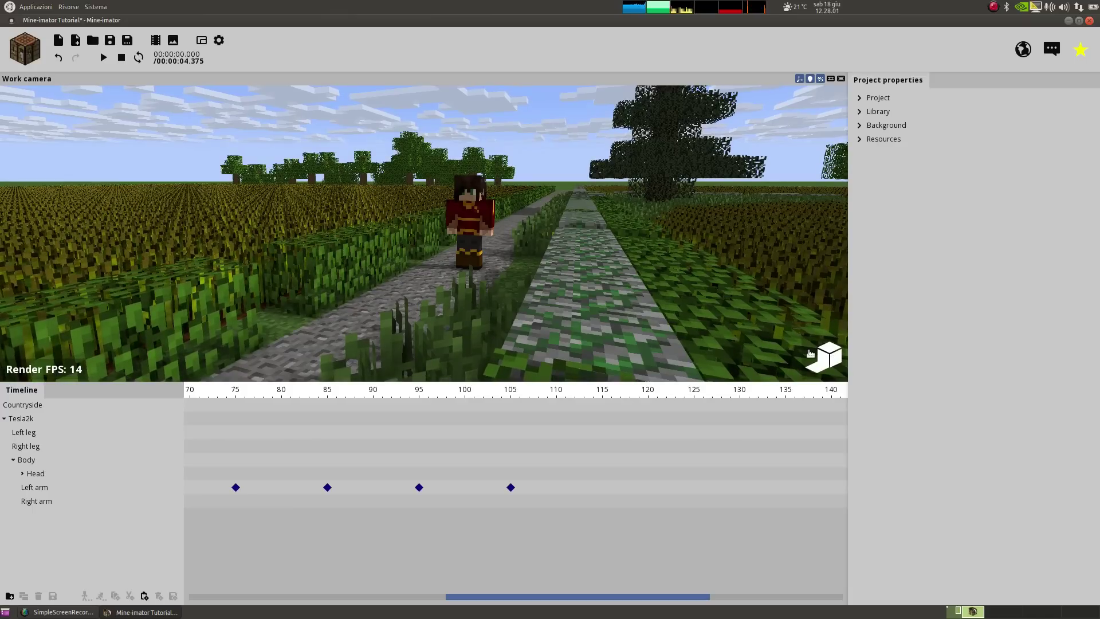
{"action": "right_click_drag", "start_coordinate": [821, 355], "coordinate": [821, 369]}
{"action": "key", "text": "w"}
{"action": "key", "text": "s"}
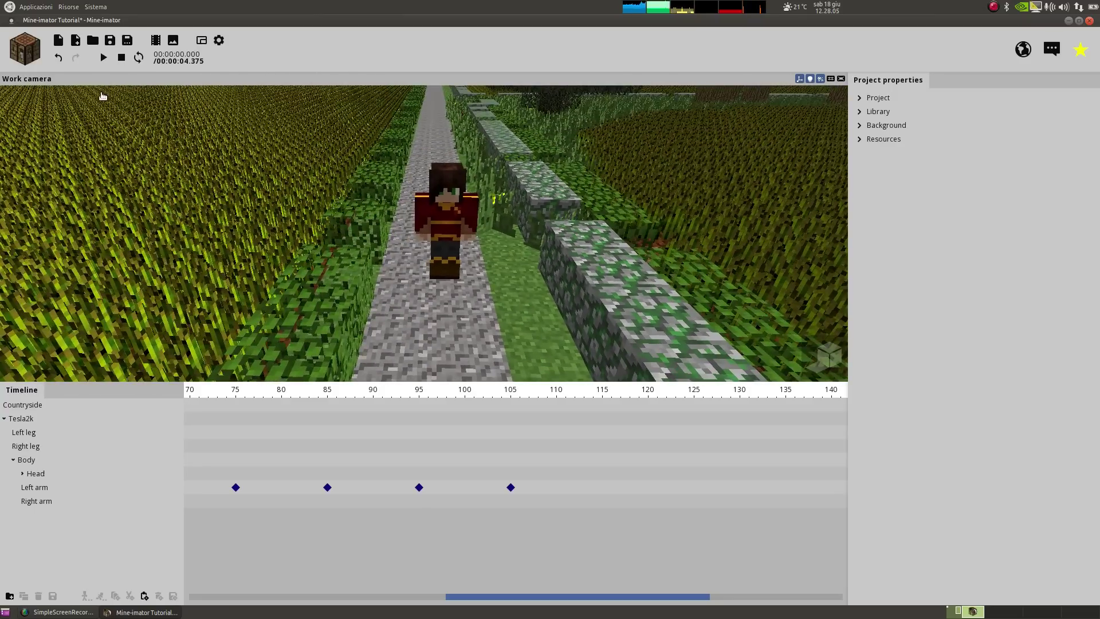
{"action": "left_click", "coordinate": [24, 50]}
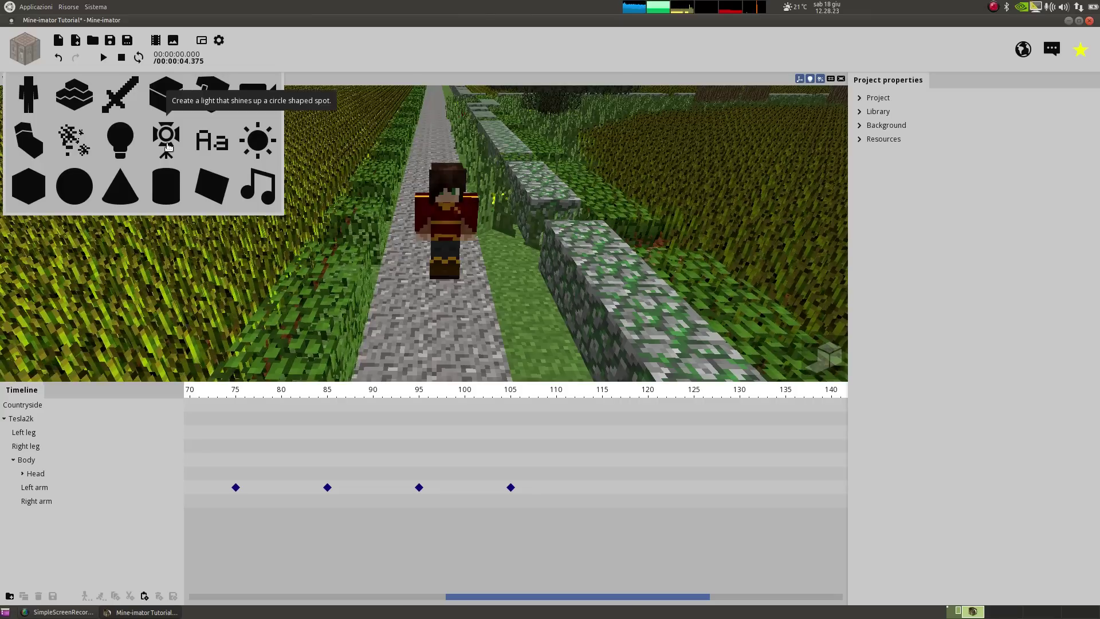
{"action": "left_click", "coordinate": [142, 148]}
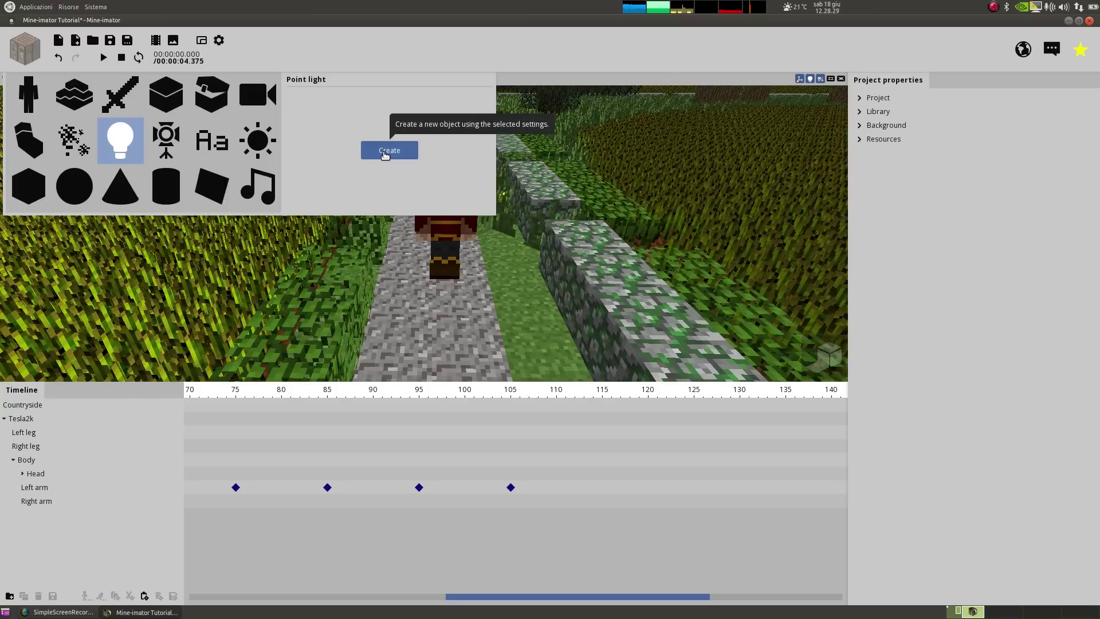
{"action": "left_click", "coordinate": [385, 151]}
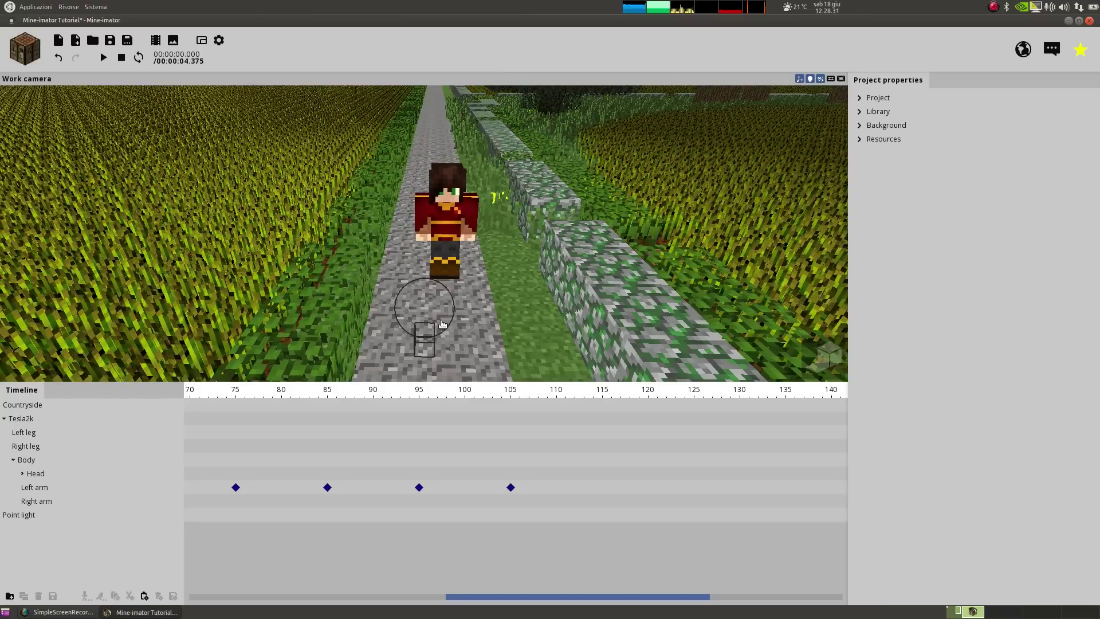
Move the point light above the character, to about X -362.59, Y 90.65 and Z -543.06.
{"action": "left_click", "coordinate": [39, 516]}
{"action": "left_click_drag", "start_coordinate": [414, 333], "coordinate": [440, 331]}
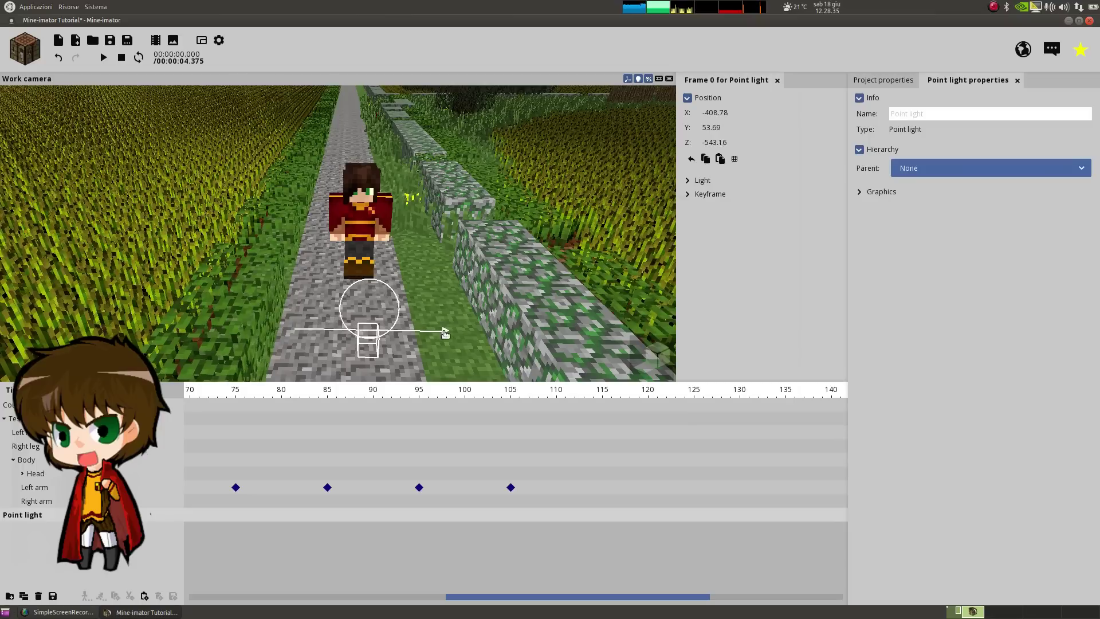
{"action": "left_click_drag", "start_coordinate": [365, 267], "coordinate": [358, 207]}
{"action": "right_click_drag", "start_coordinate": [358, 206], "coordinate": [389, 210]}
{"action": "left_click_drag", "start_coordinate": [401, 211], "coordinate": [598, 210]}
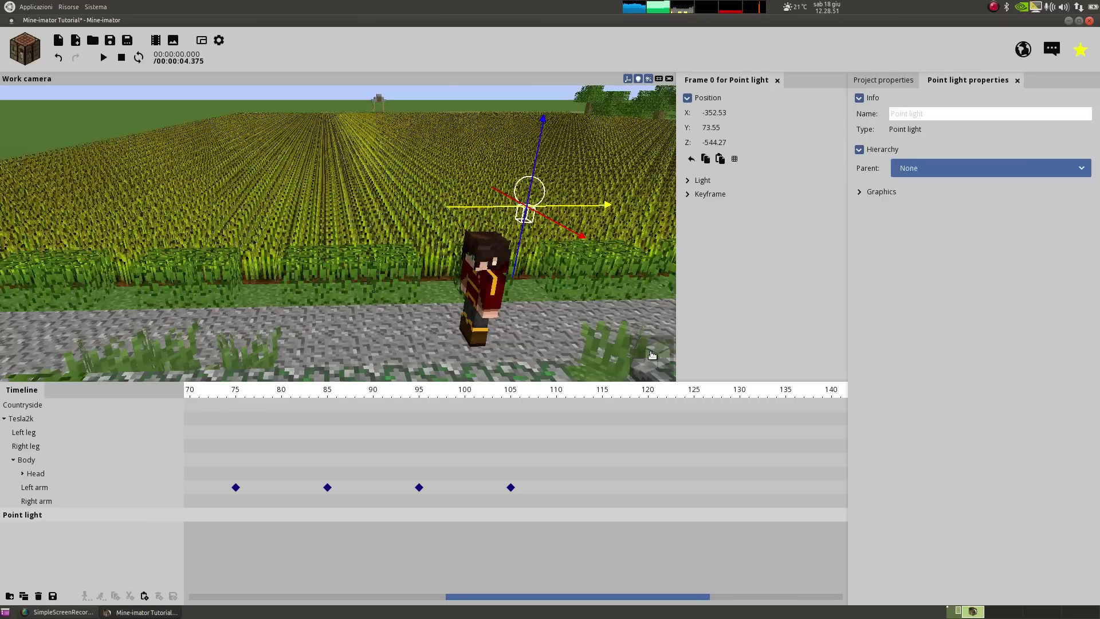
{"action": "left_click_drag", "start_coordinate": [600, 207], "coordinate": [559, 213]}
{"action": "right_click_drag", "start_coordinate": [558, 213], "coordinate": [337, 255]}
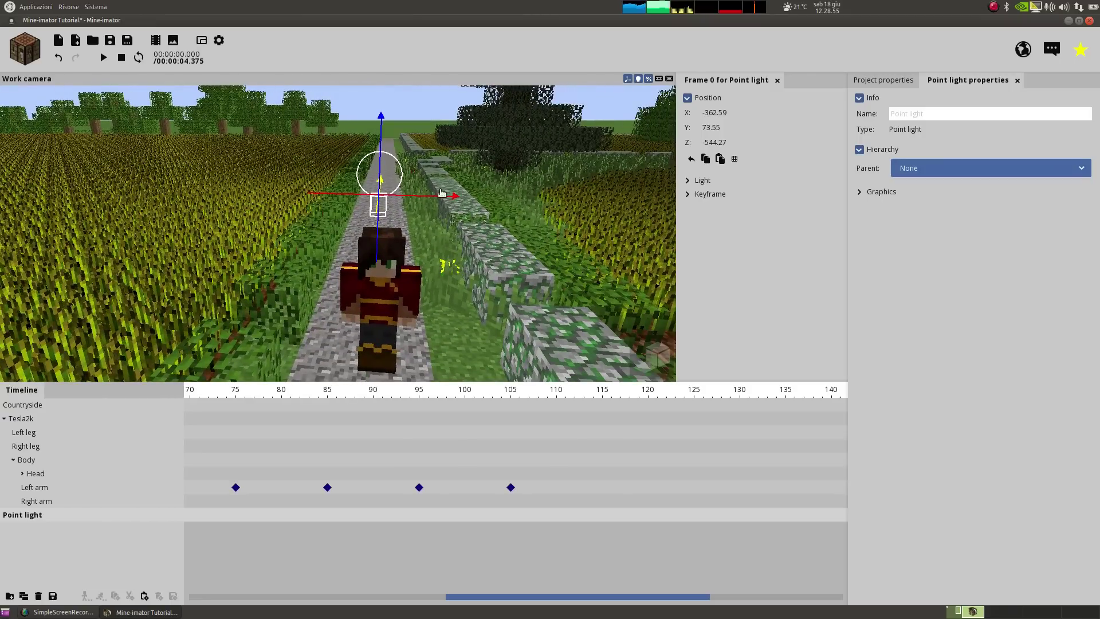
{"action": "left_click_drag", "start_coordinate": [381, 124], "coordinate": [398, 52]}
{"action": "scroll", "coordinate": [656, 353], "scroll_direction": "up", "scroll_amount": 3}
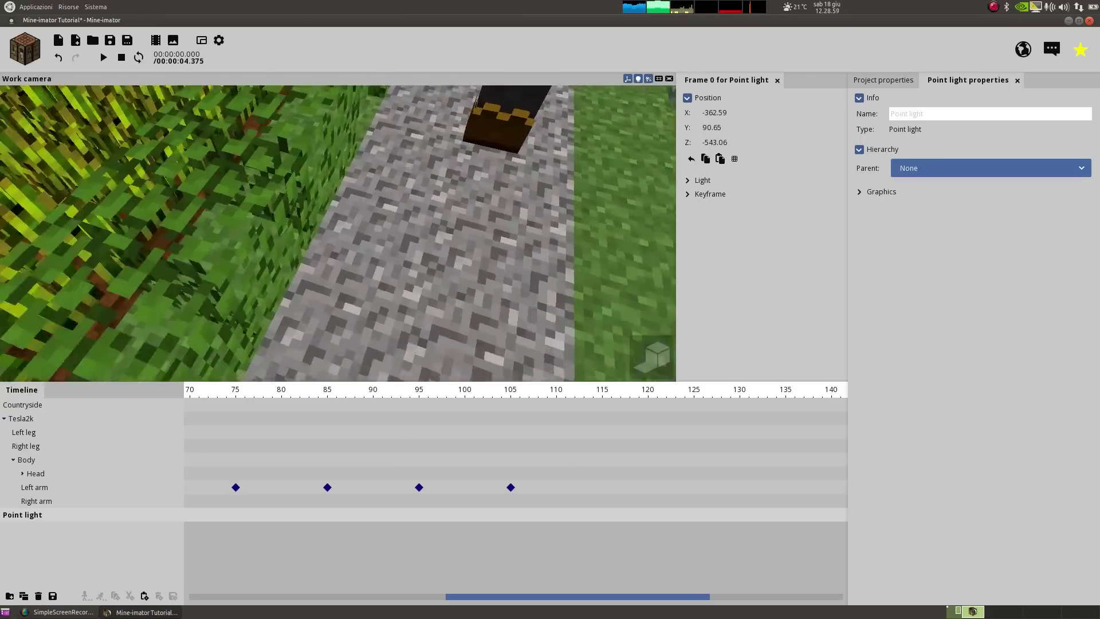
Reposition the point light above the character to about X -371.43, Y 82.27 and Z -543.06.
{"action": "scroll", "coordinate": [656, 353], "scroll_direction": "down", "scroll_amount": 5}
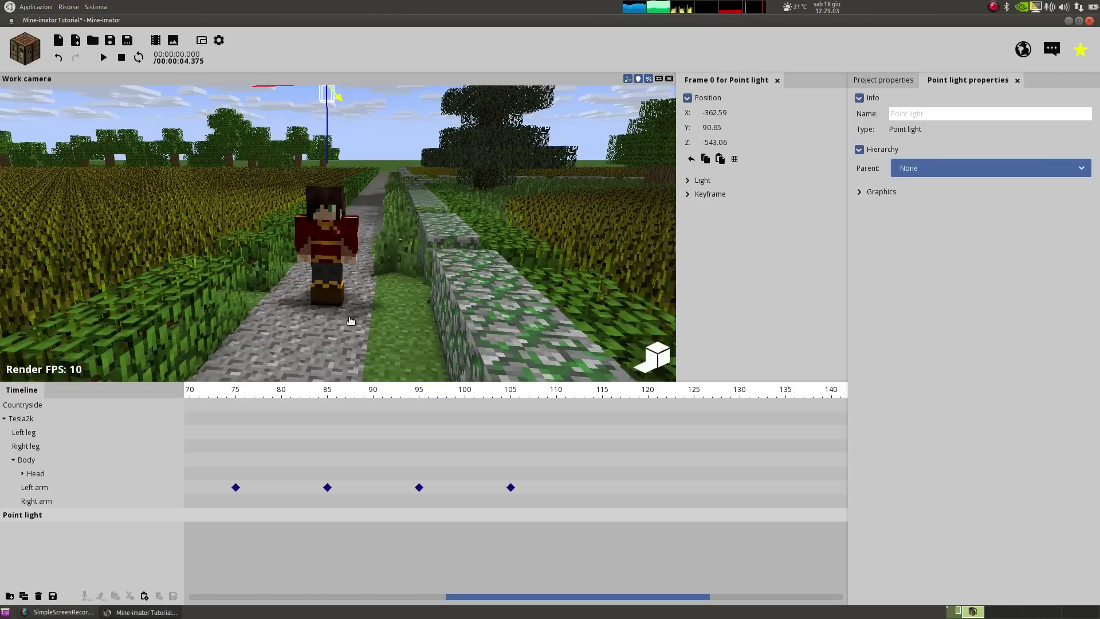
{"action": "right_click_drag", "start_coordinate": [349, 315], "coordinate": [341, 232]}
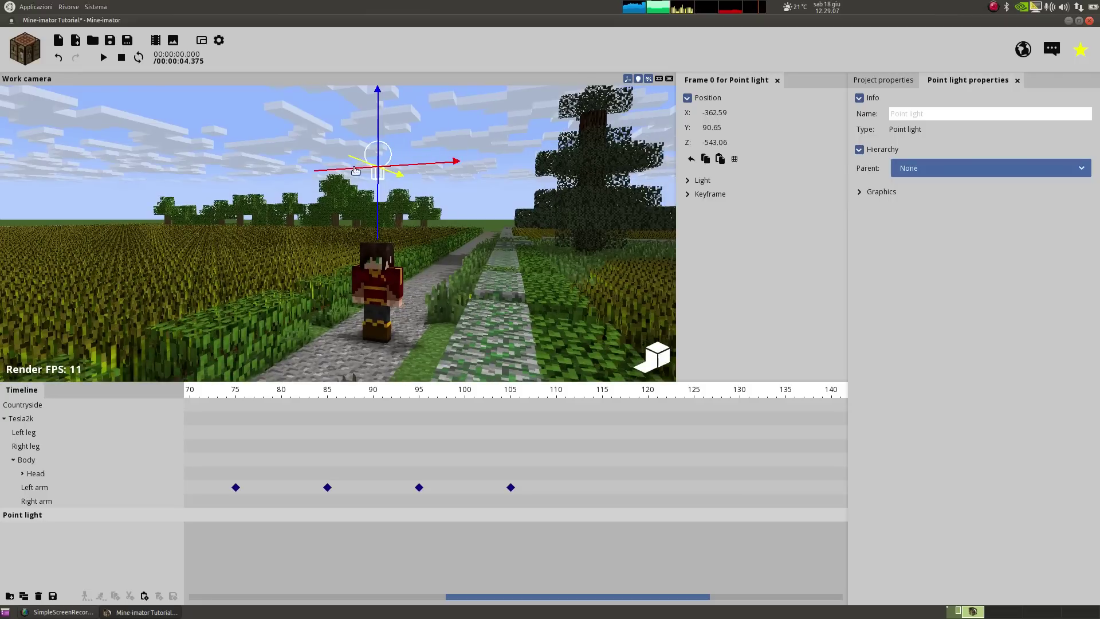
{"action": "left_click_drag", "start_coordinate": [342, 161], "coordinate": [383, 140]}
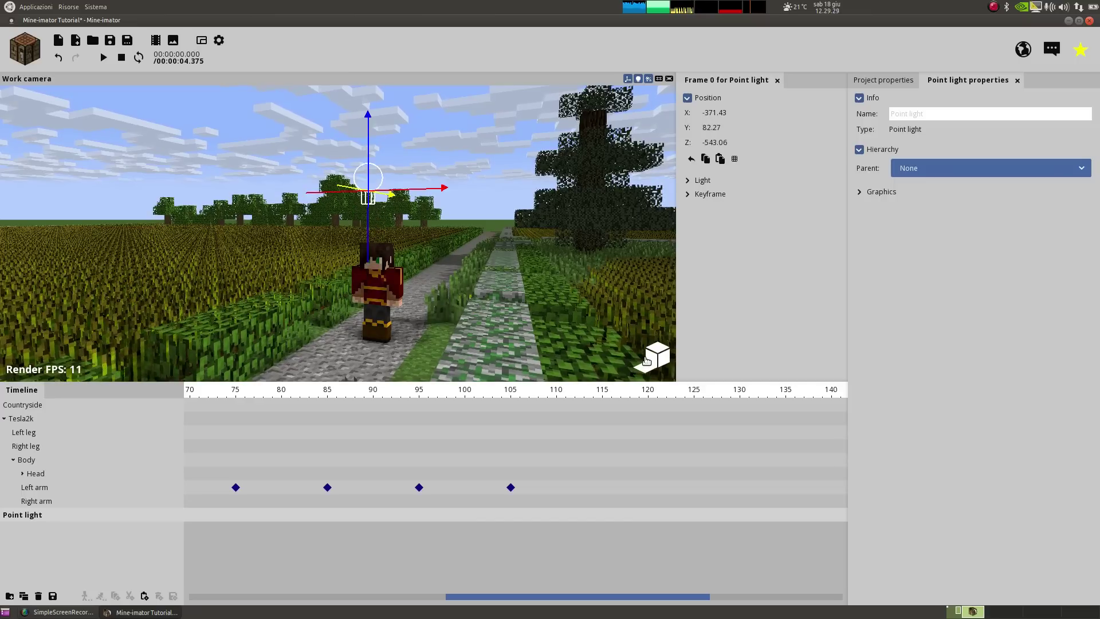
{"action": "key", "text": "w"}
{"action": "right_click_drag", "start_coordinate": [648, 361], "coordinate": [647, 355]}
{"action": "key", "text": "s"}
Return the timeline to its start, deselect the point light and create a camera facing the character.
{"action": "left_click_drag", "start_coordinate": [487, 596], "coordinate": [176, 613]}
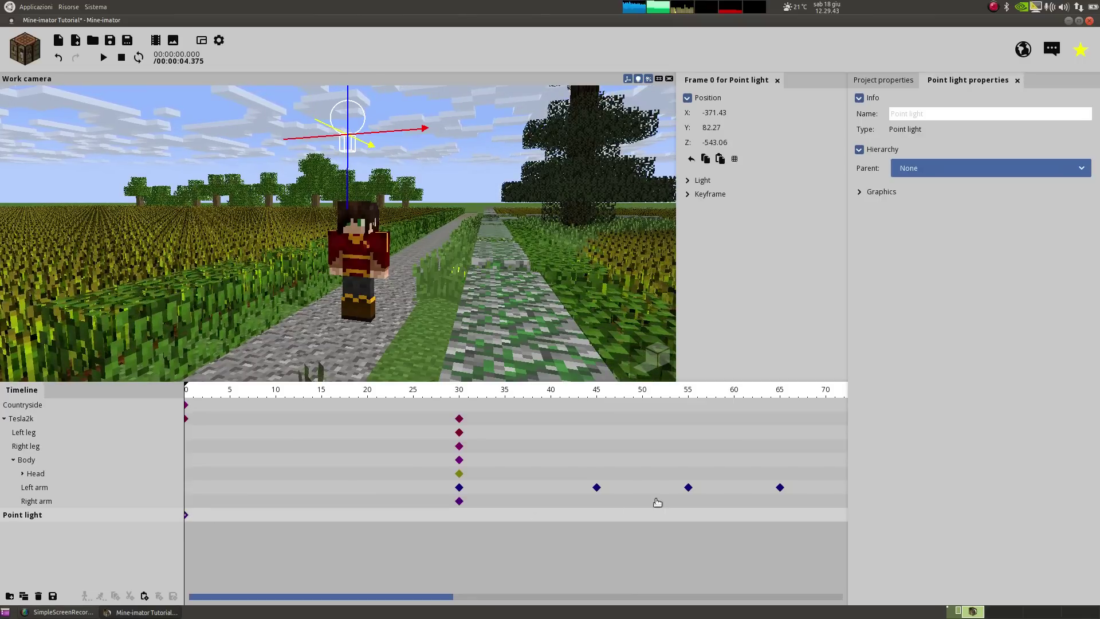
{"action": "left_click_drag", "start_coordinate": [406, 598], "coordinate": [799, 580]}
{"action": "left_click_drag", "start_coordinate": [604, 597], "coordinate": [122, 614]}
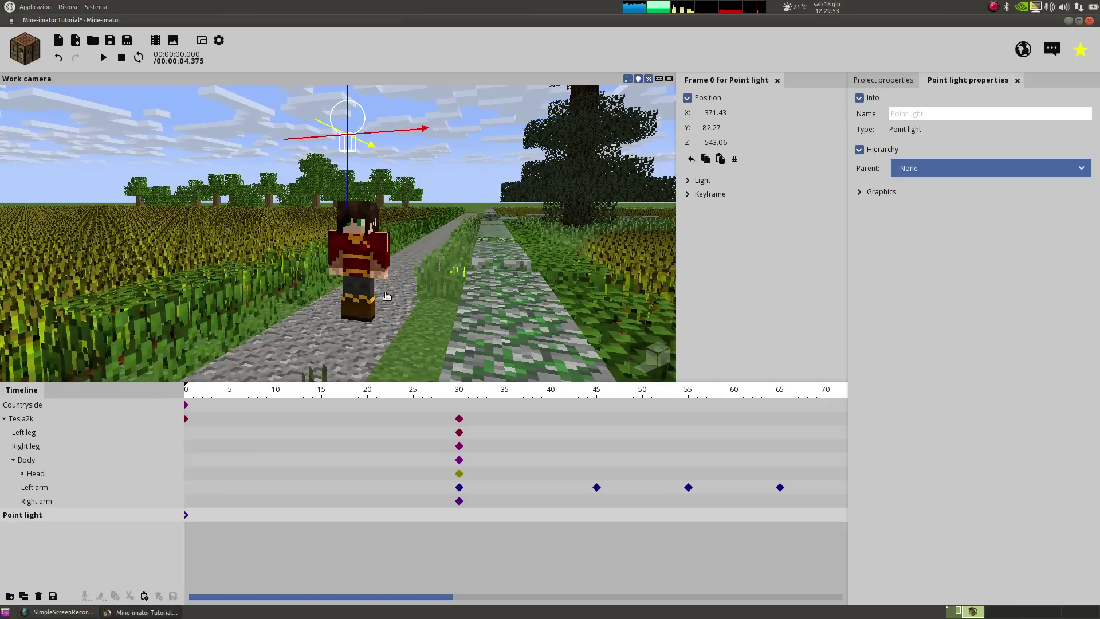
{"action": "left_click", "coordinate": [456, 181]}
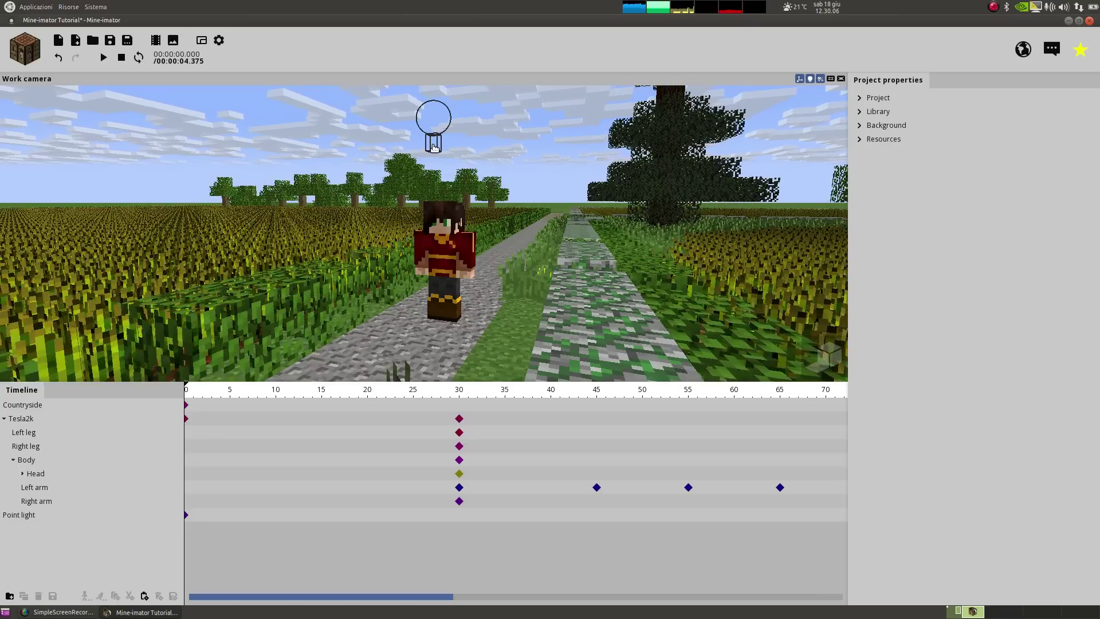
{"action": "left_click", "coordinate": [27, 60]}
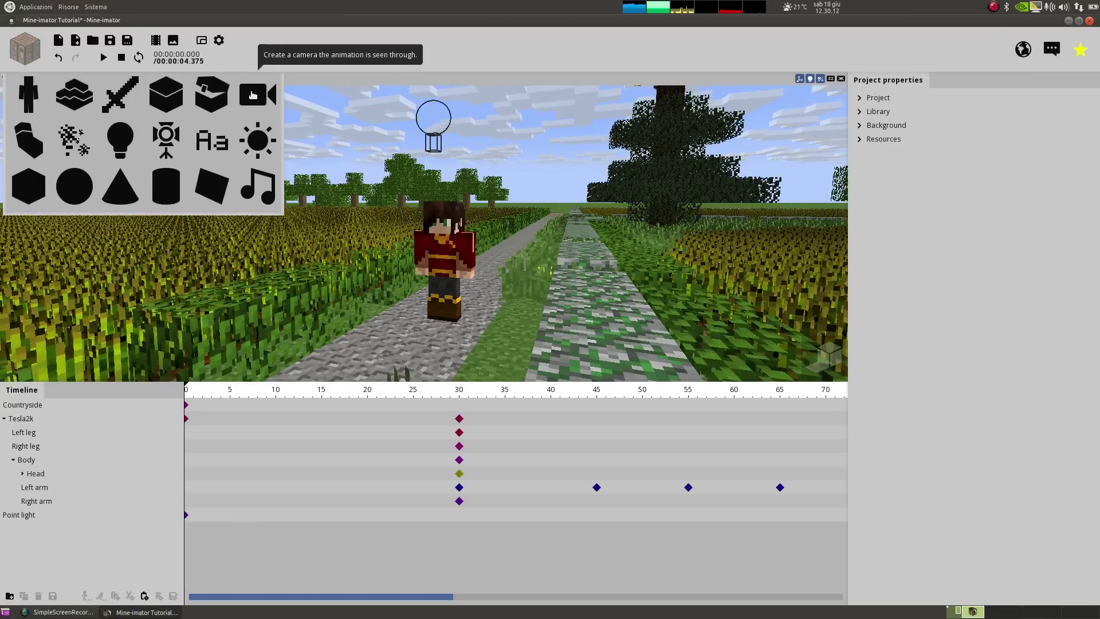
{"action": "left_click", "coordinate": [253, 94]}
{"action": "left_click", "coordinate": [390, 151]}
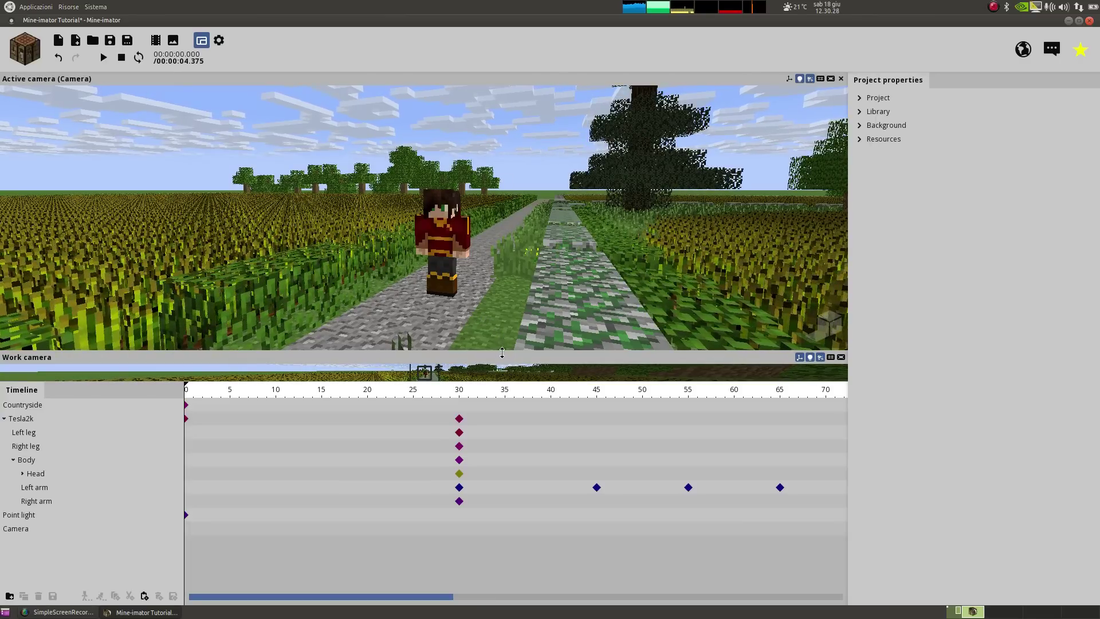
Give the Work camera view most of the split viewport's height and bring the new camera into view.
{"action": "left_click_drag", "start_coordinate": [498, 343], "coordinate": [505, 297]}
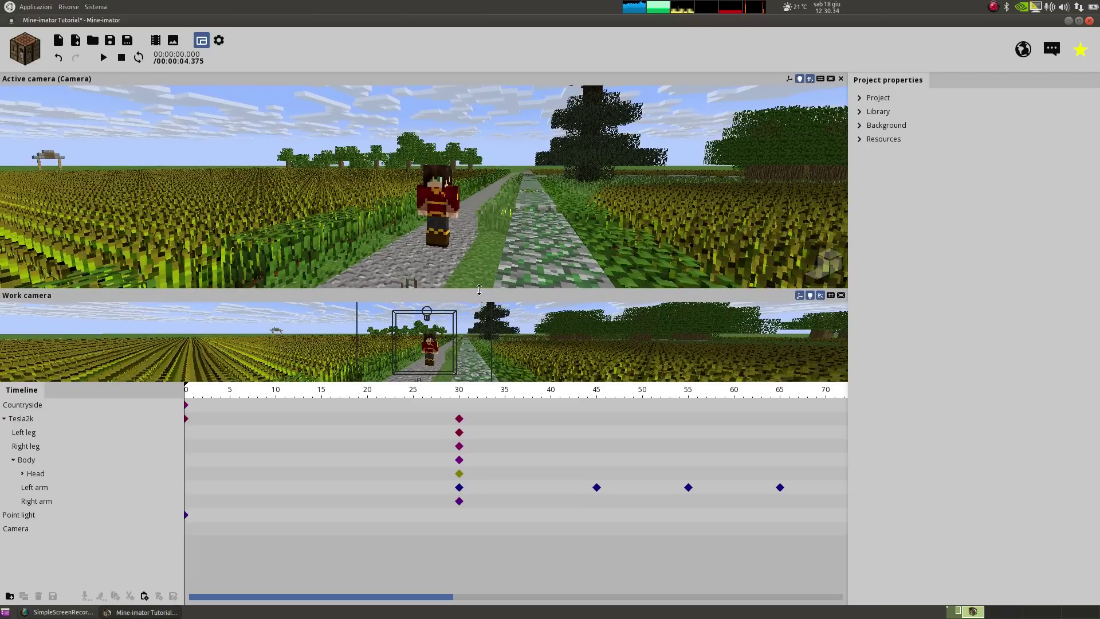
{"action": "left_click_drag", "start_coordinate": [479, 287], "coordinate": [462, 93]}
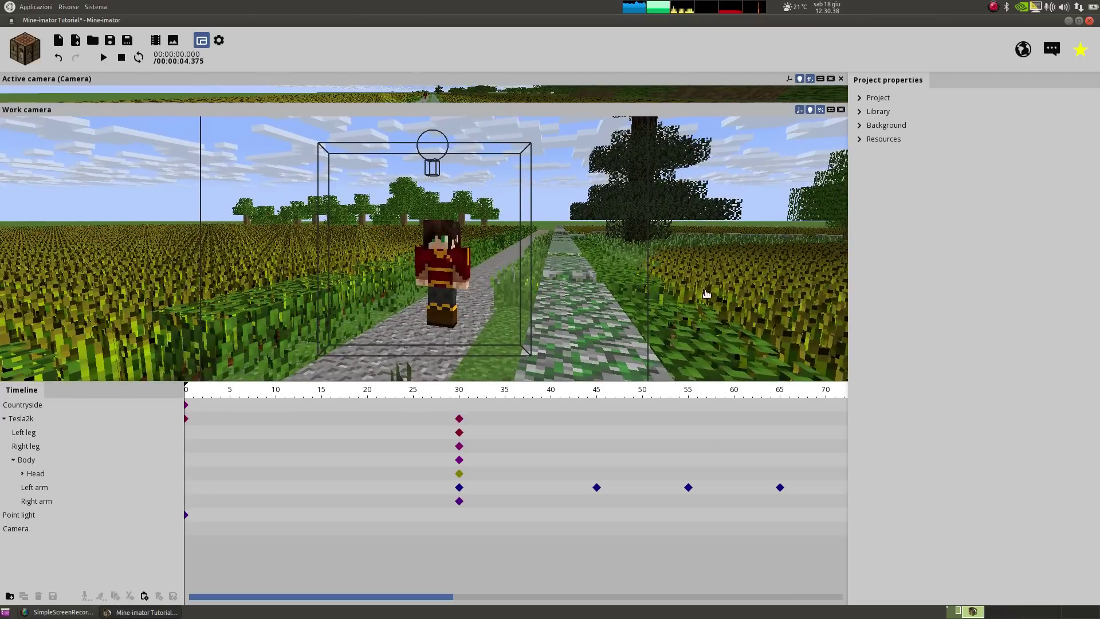
{"action": "right_click_drag", "start_coordinate": [469, 301], "coordinate": [533, 300]}
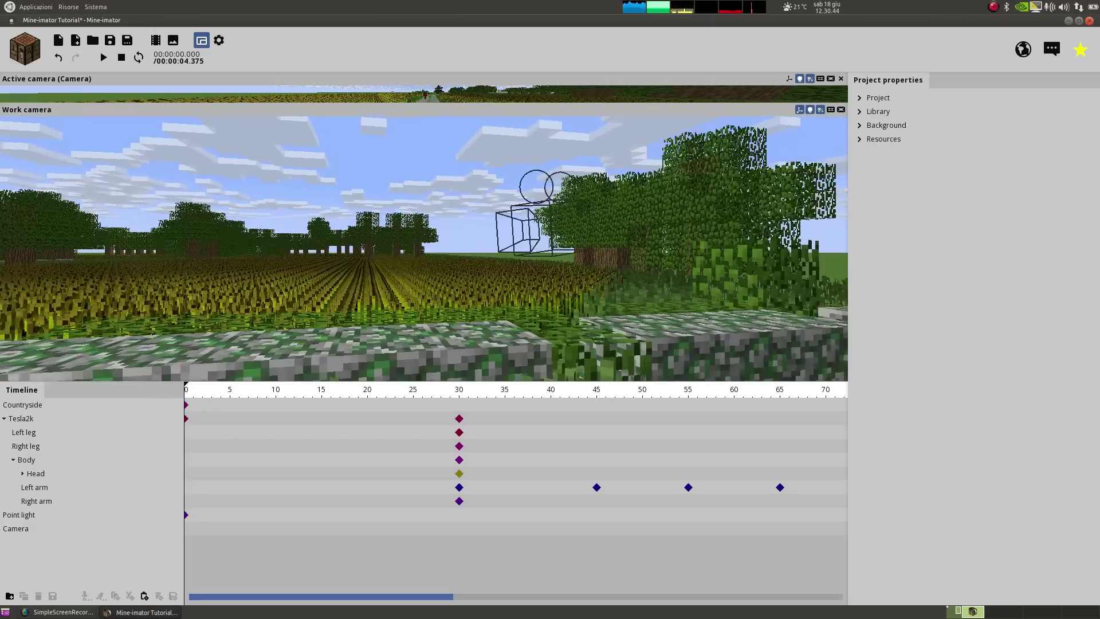
{"action": "right_click_drag", "start_coordinate": [533, 301], "coordinate": [481, 301]}
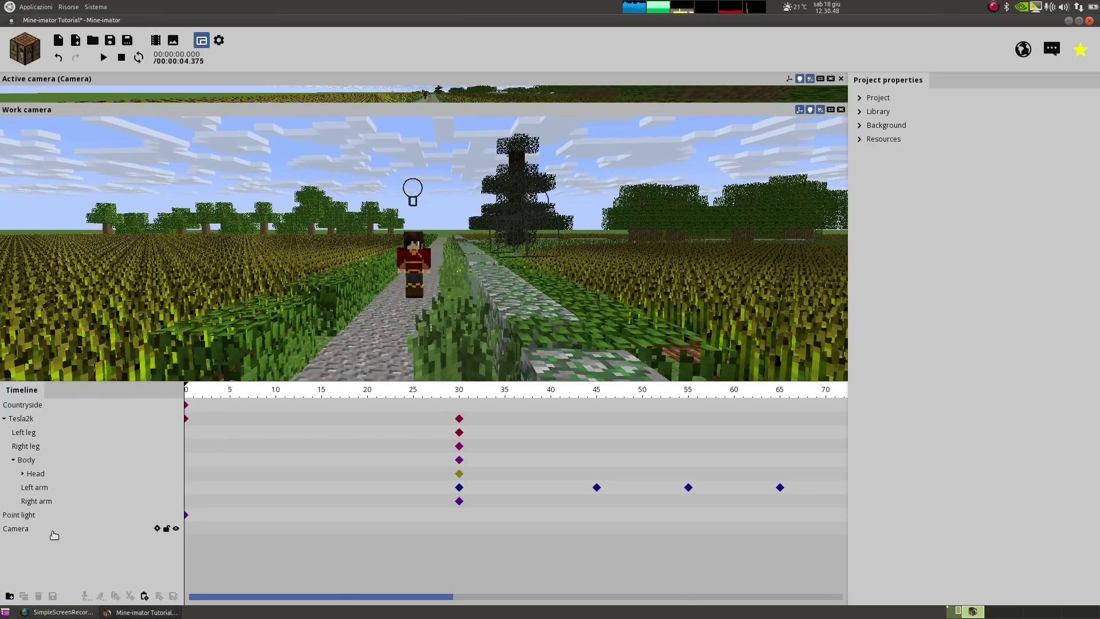
Place the camera at about X -454.72, Y 55.03, Z -538.08 with rotation X -4.64°, Y 90.74°, Z 0°, and save the project.
{"action": "left_click", "coordinate": [53, 532]}
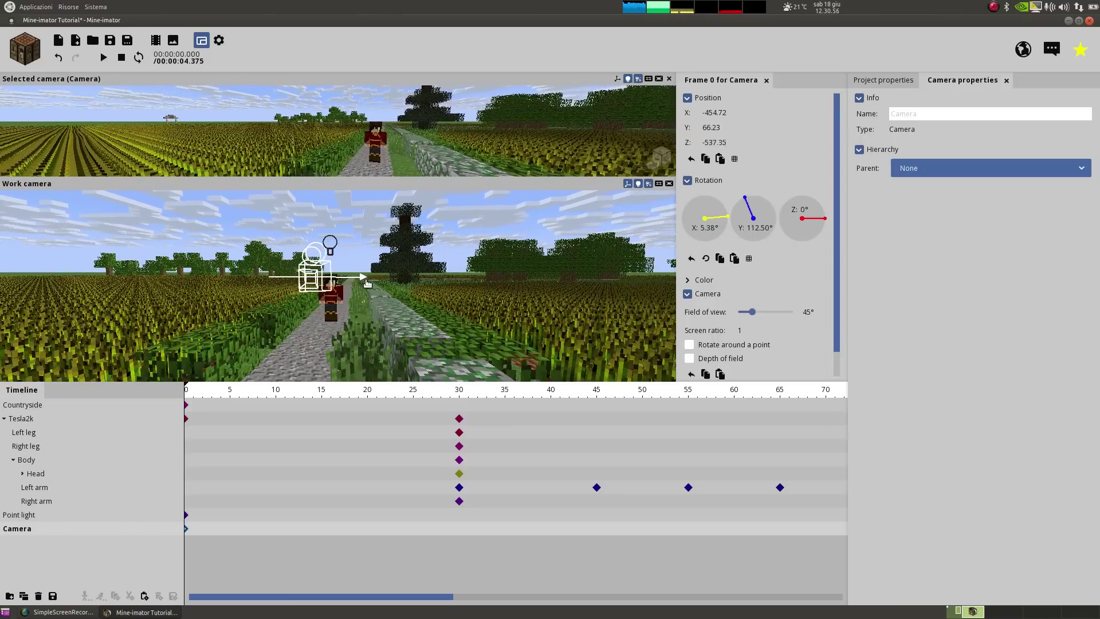
{"action": "left_click_drag", "start_coordinate": [759, 201], "coordinate": [754, 179]}
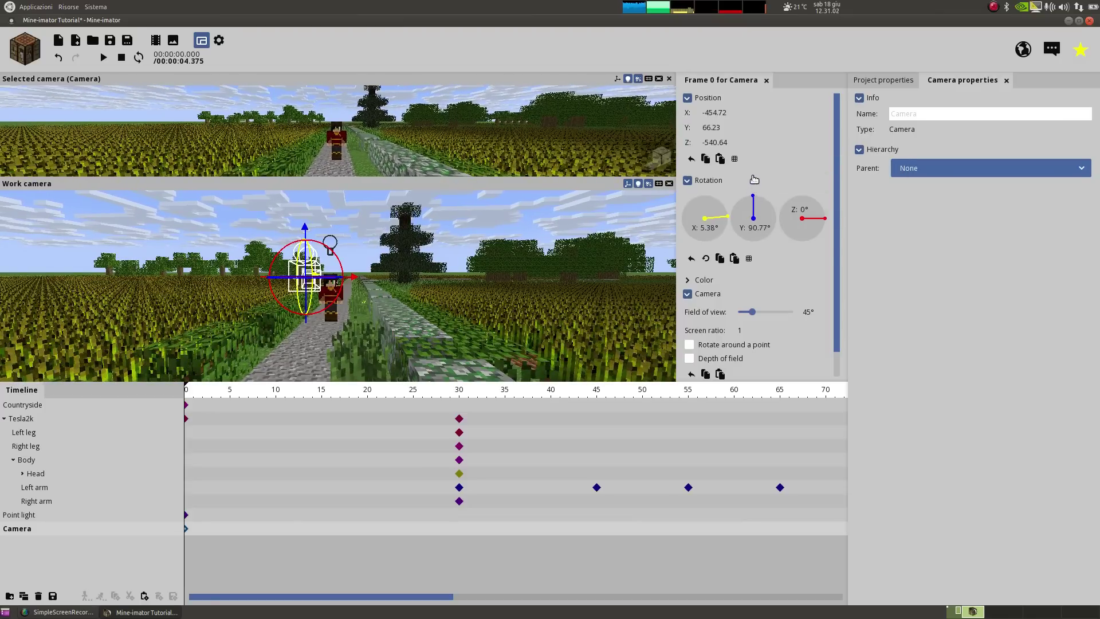
{"action": "left_click_drag", "start_coordinate": [731, 226], "coordinate": [775, 221]}
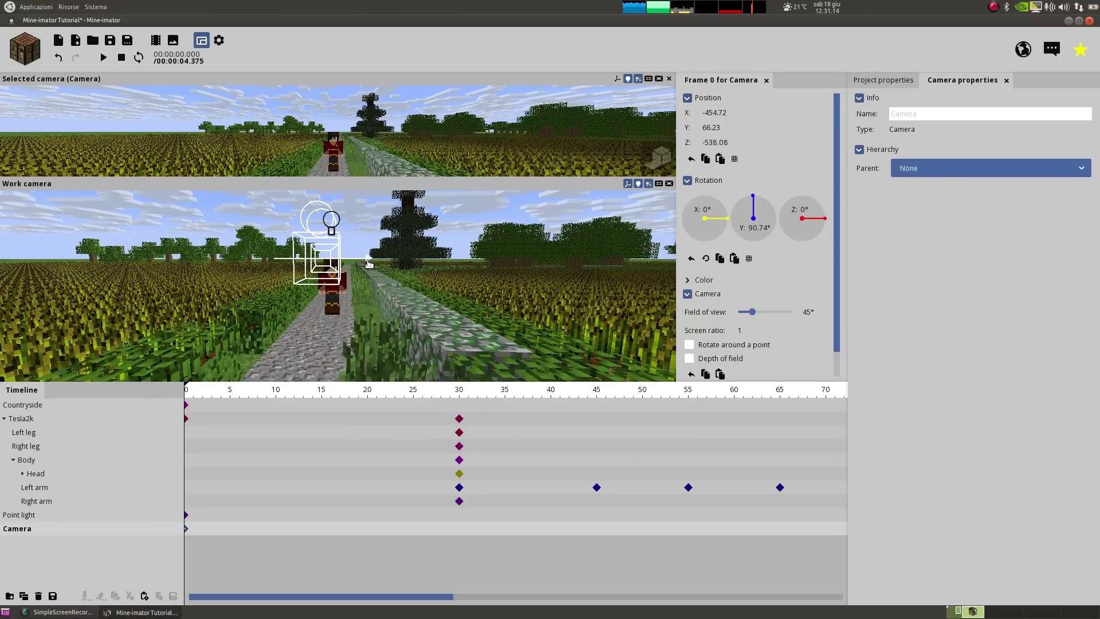
{"action": "left_click_drag", "start_coordinate": [321, 220], "coordinate": [324, 273]}
{"action": "left_click_drag", "start_coordinate": [713, 237], "coordinate": [727, 223]}
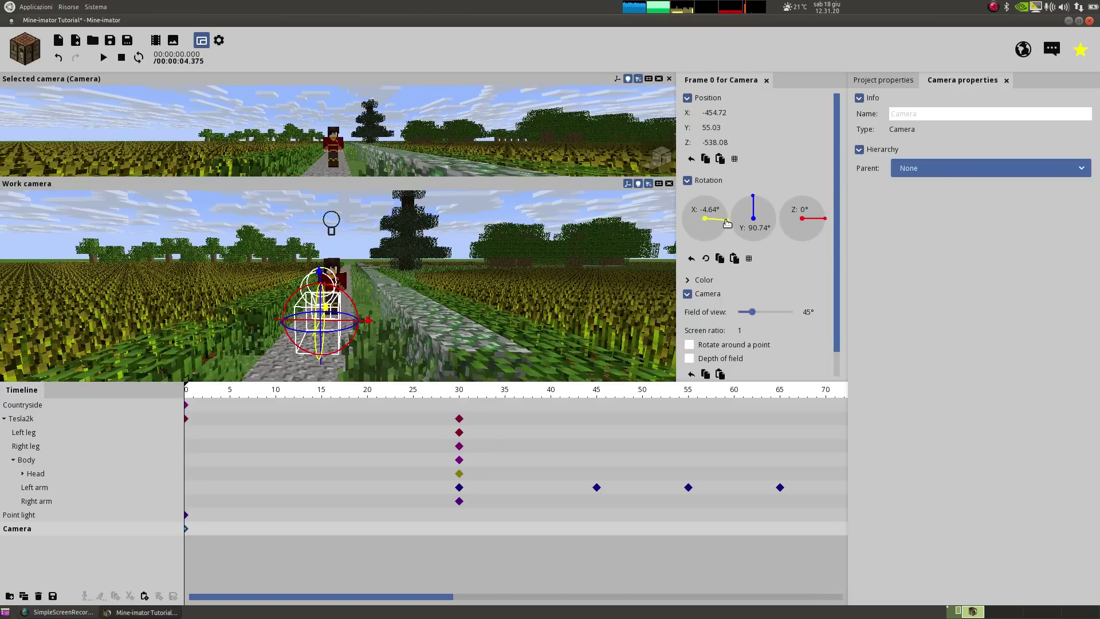
{"action": "mouse_move", "coordinate": [523, 311]}
{"action": "right_mouse_down"}
{"action": "mouse_move", "coordinate": [550, 311]}
{"action": "mouse_move", "coordinate": [528, 312]}
{"action": "right_mouse_up"}
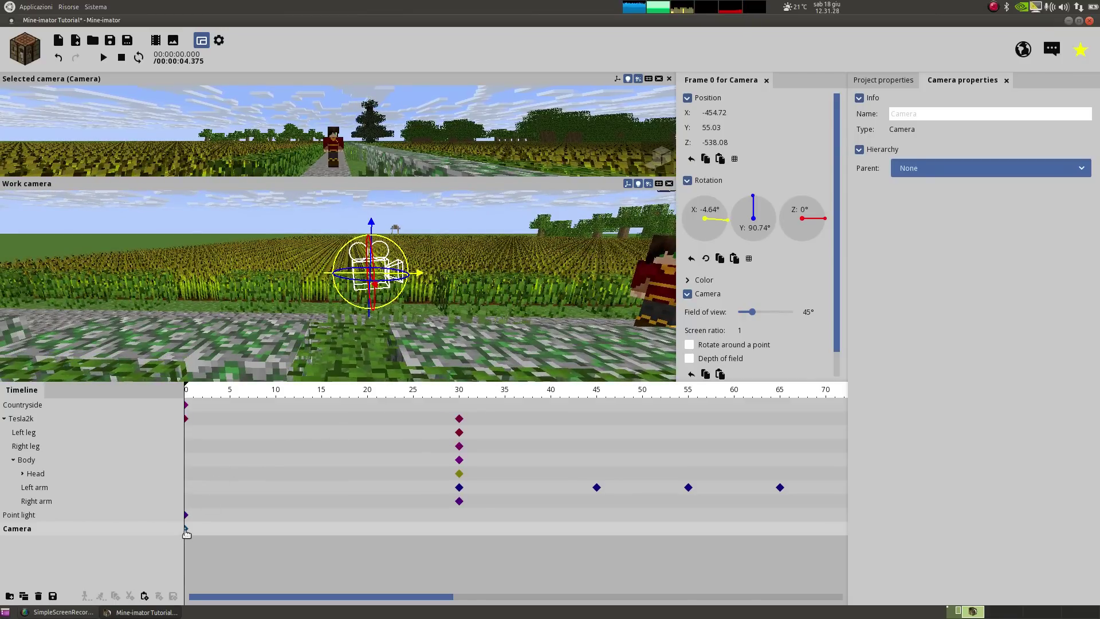
{"action": "key", "text": "ctrl+s"}
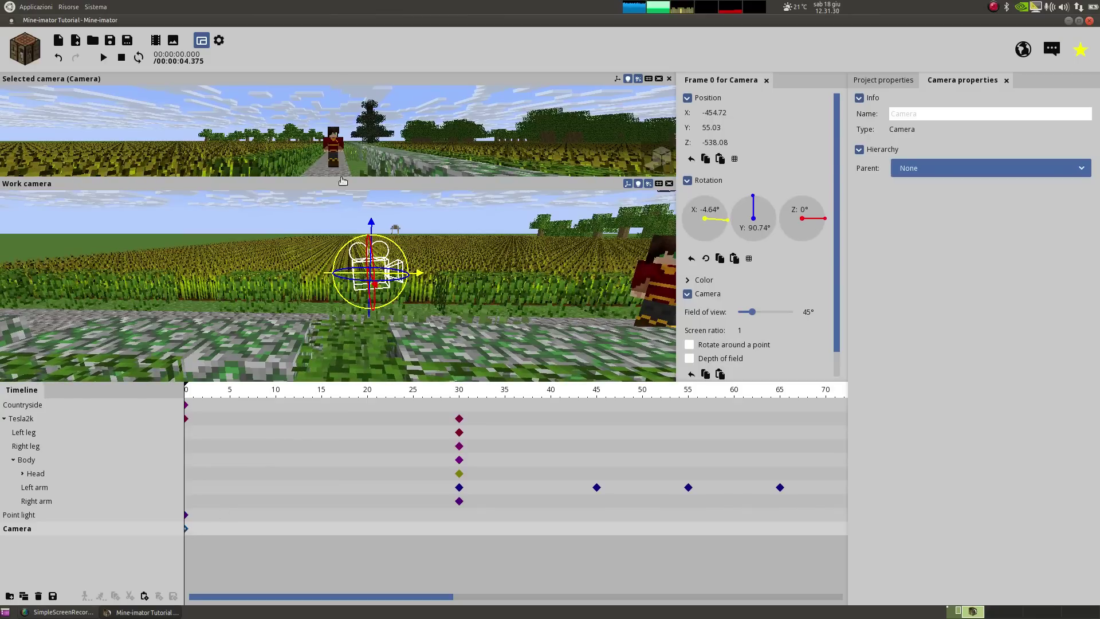
Enlarge the selected camera's preview and shift the camera sideways at frame 0 to about Z -543.73.
{"action": "left_click_drag", "start_coordinate": [350, 179], "coordinate": [348, 398]}
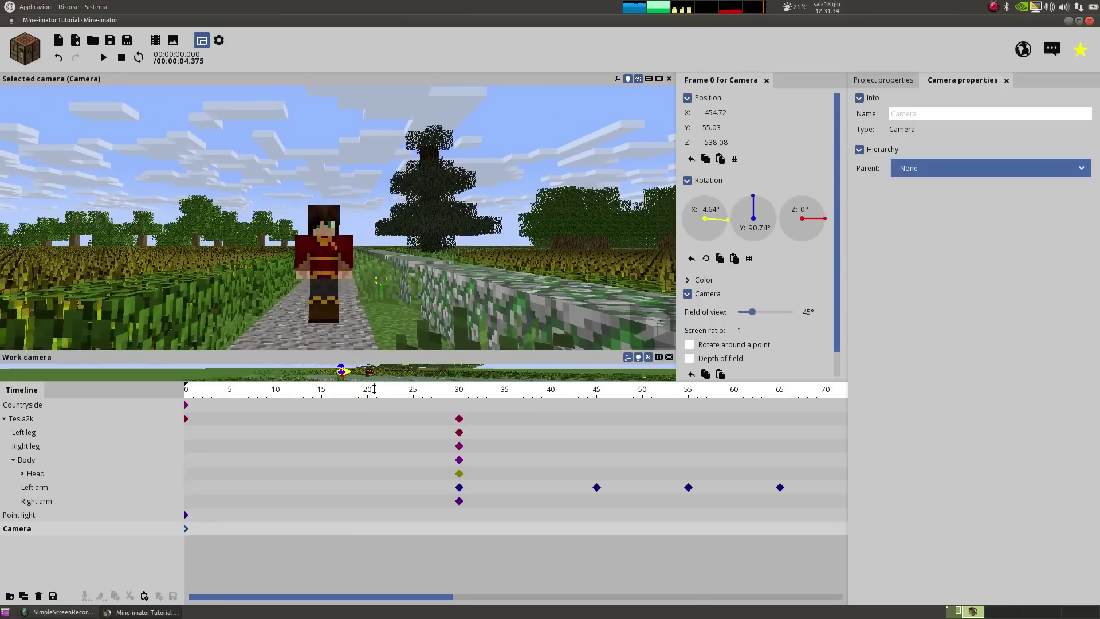
{"action": "left_click_drag", "start_coordinate": [375, 360], "coordinate": [375, 310]}
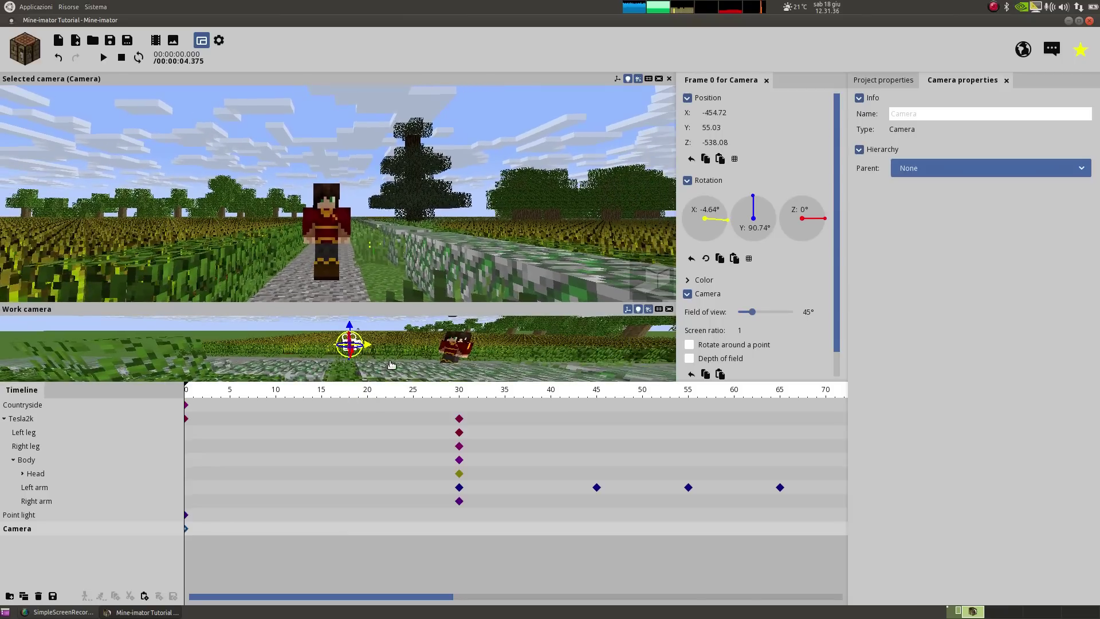
{"action": "right_click_drag", "start_coordinate": [422, 341], "coordinate": [421, 341]}
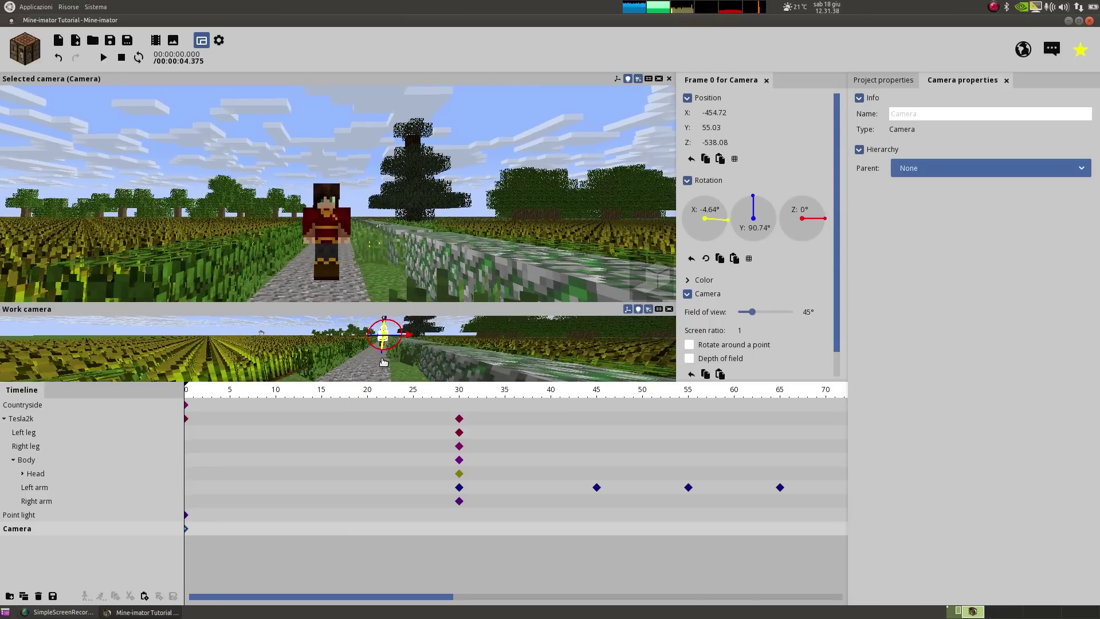
{"action": "left_click_drag", "start_coordinate": [421, 342], "coordinate": [404, 337]}
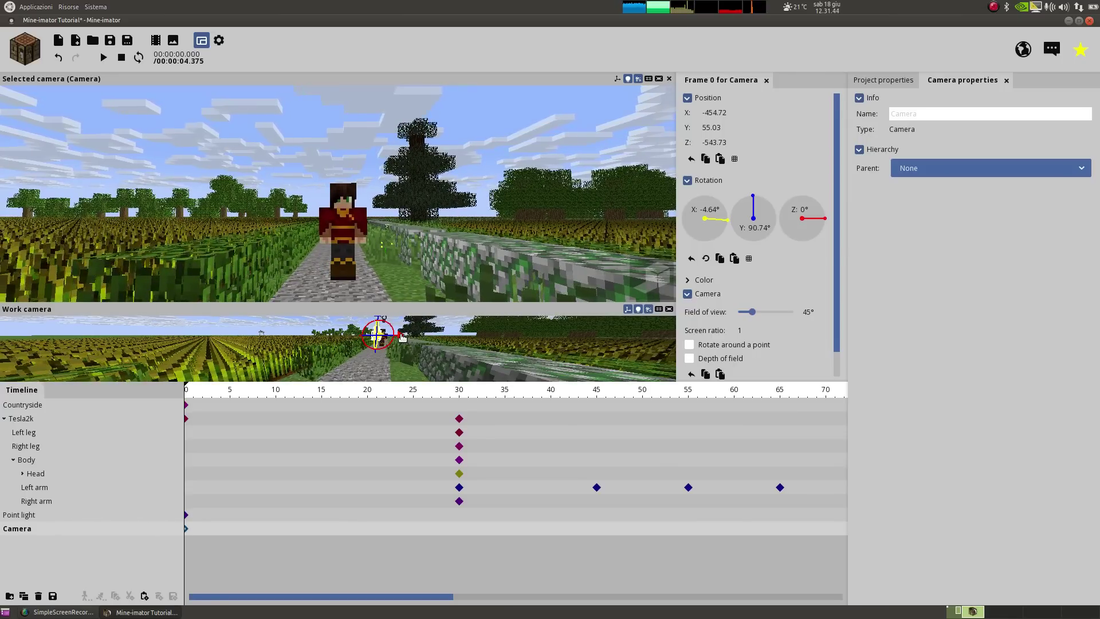
{"action": "left_click", "coordinate": [402, 337]}
{"action": "left_click", "coordinate": [417, 331]}
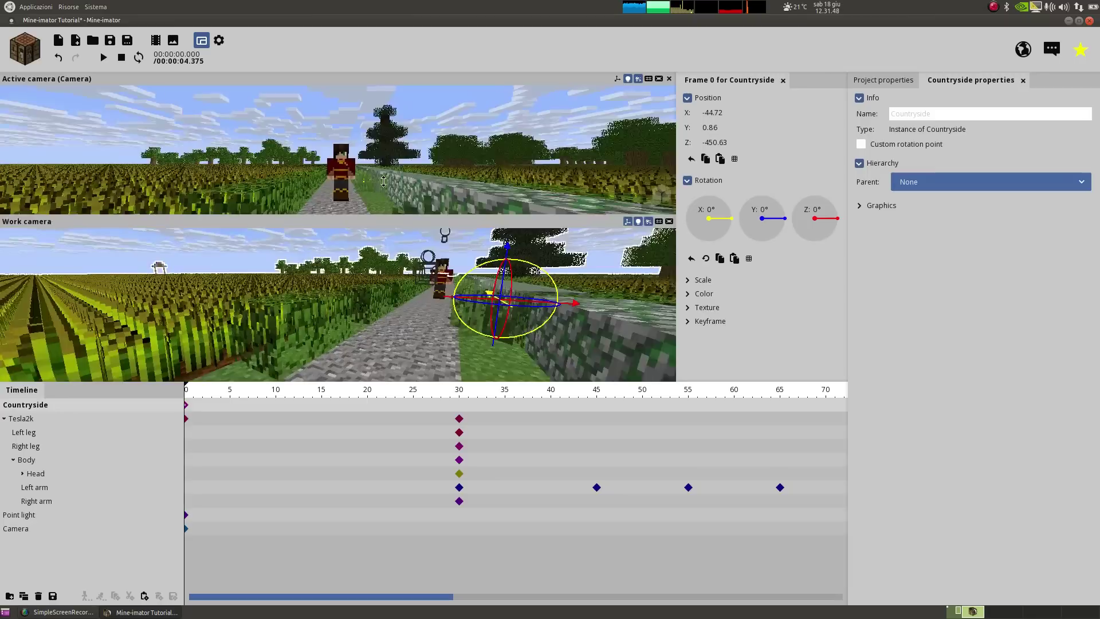
Add a camera keyframe at frame 30, move the camera towards the character to about X -399.08 and check its framing.
{"action": "left_click_drag", "start_coordinate": [384, 182], "coordinate": [387, 147]}
{"action": "right_click_drag", "start_coordinate": [401, 295], "coordinate": [378, 295]}
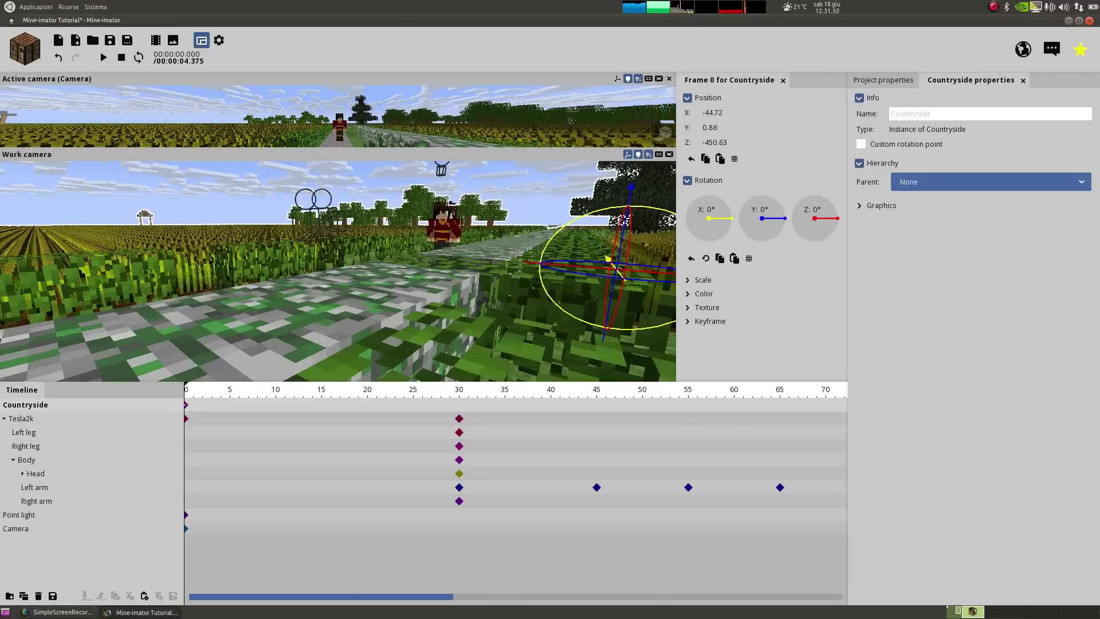
{"action": "left_click", "coordinate": [32, 530]}
{"action": "right_click_drag", "start_coordinate": [298, 376], "coordinate": [201, 375]}
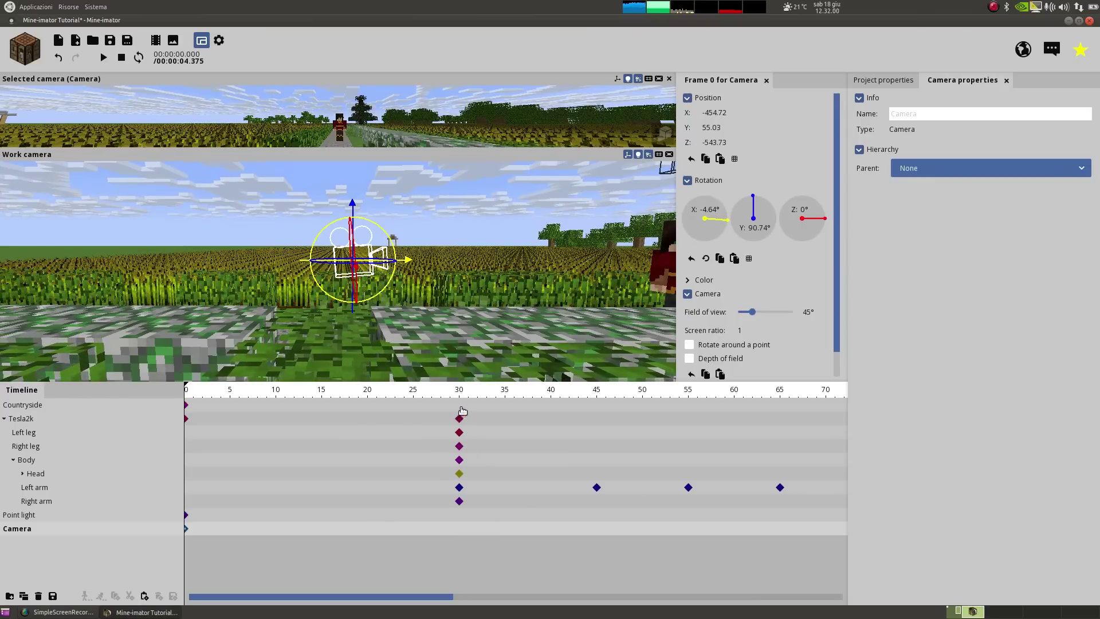
{"action": "left_click_drag", "start_coordinate": [460, 393], "coordinate": [166, 404]}
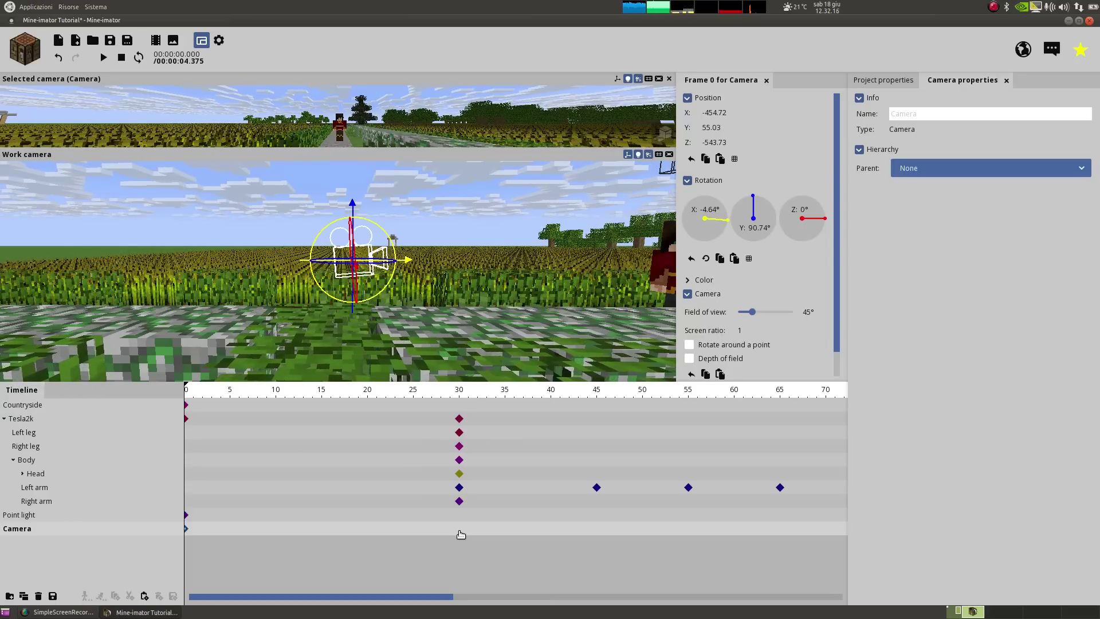
{"action": "left_click", "coordinate": [459, 533]}
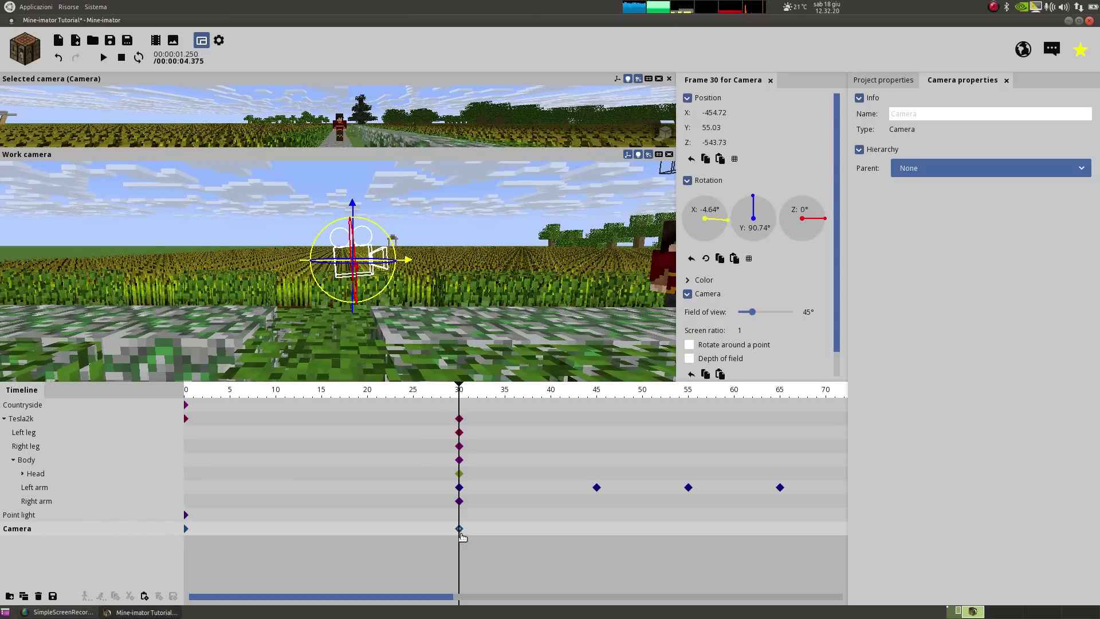
{"action": "left_click", "coordinate": [460, 530]}
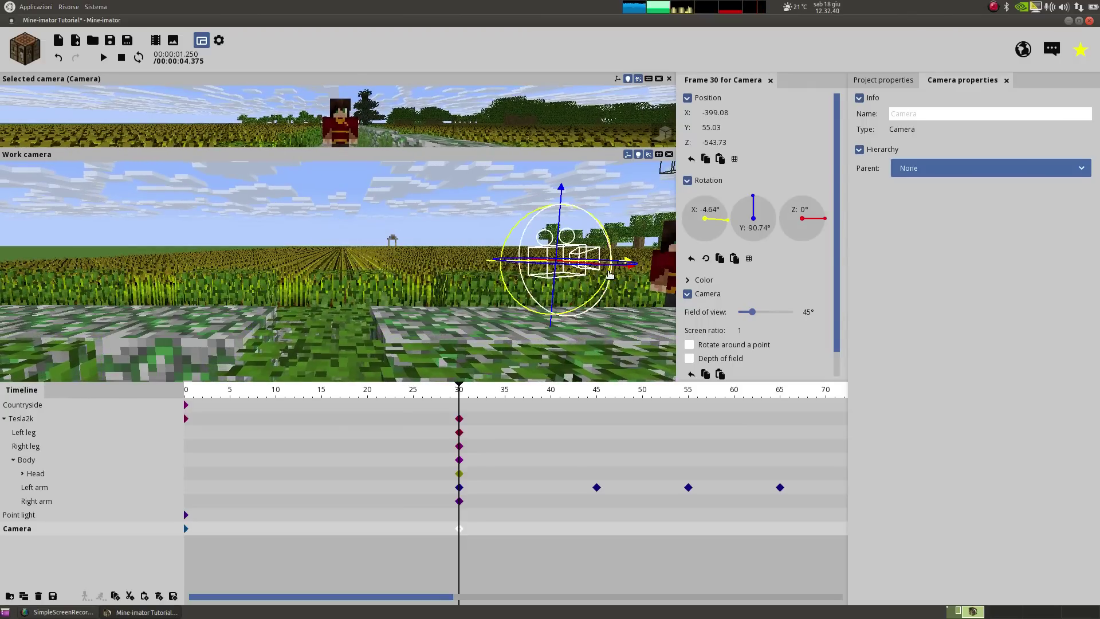
{"action": "left_click_drag", "start_coordinate": [465, 152], "coordinate": [481, 352]}
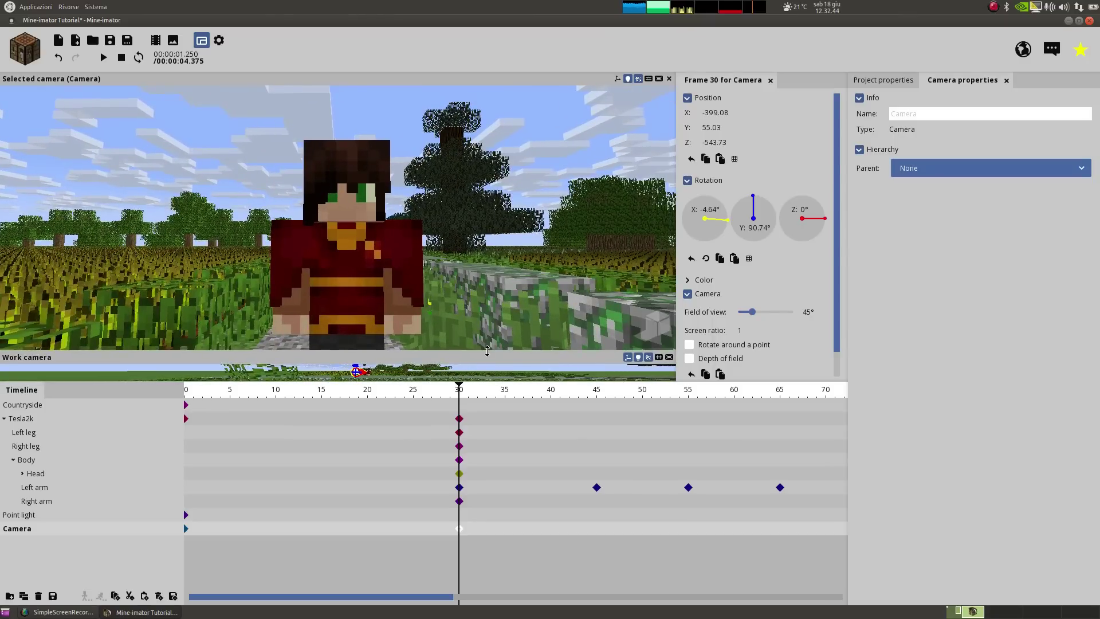
{"action": "left_click_drag", "start_coordinate": [487, 351], "coordinate": [457, 80]}
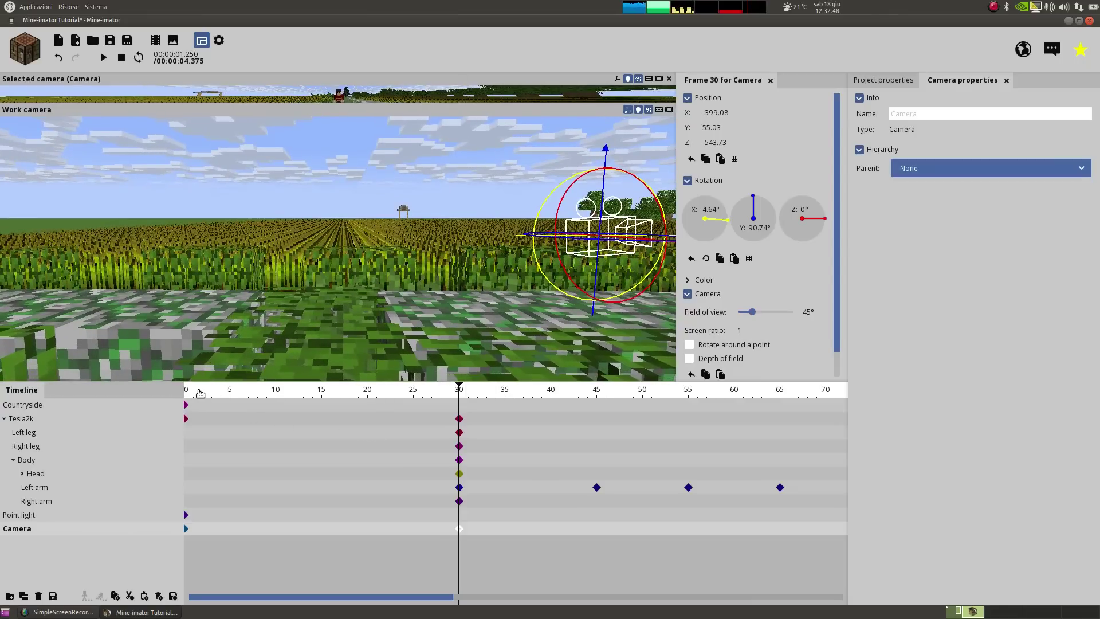
Play the animation from frame 0 in an enlarged active camera view with nothing selected, and stop the playback.
{"action": "left_click_drag", "start_coordinate": [200, 393], "coordinate": [179, 395]}
{"action": "right_click_drag", "start_coordinate": [229, 253], "coordinate": [275, 117]}
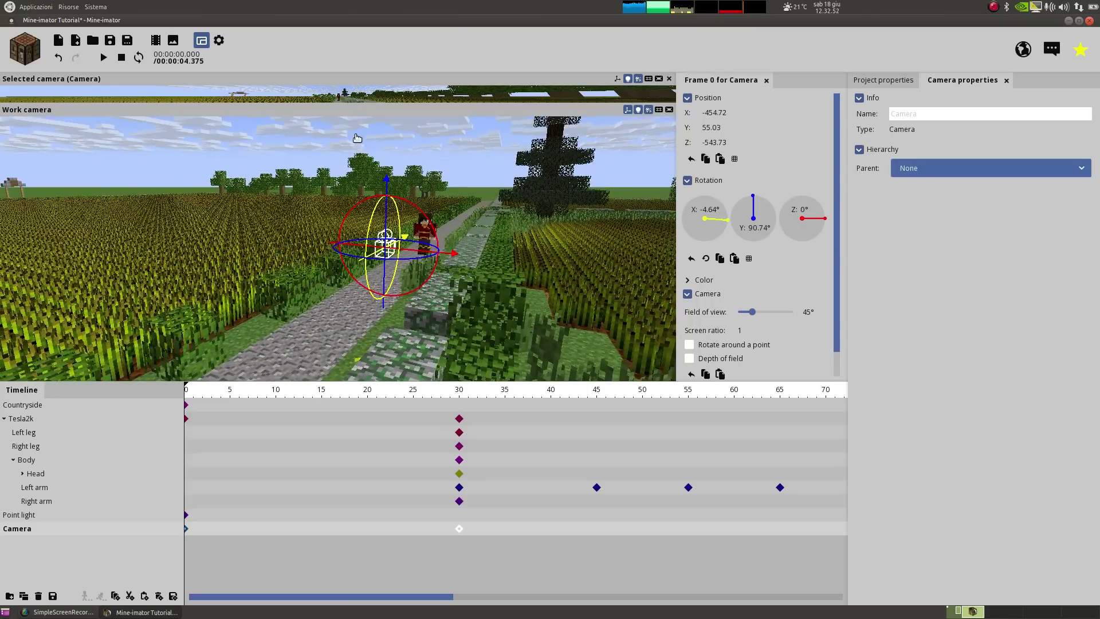
{"action": "left_click", "coordinate": [356, 137]}
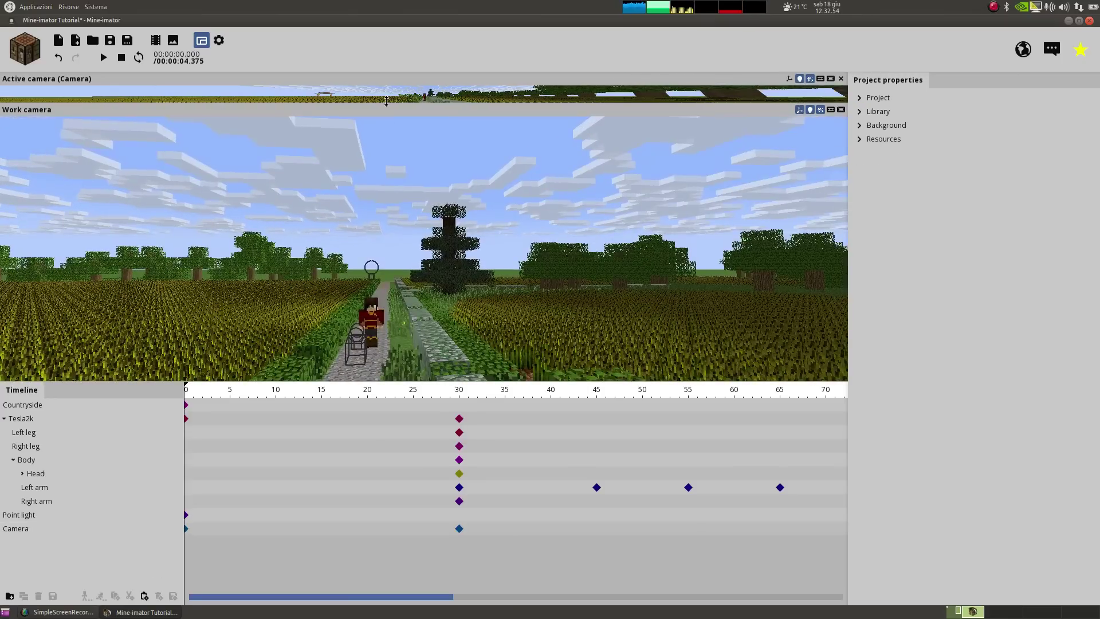
{"action": "left_click_drag", "start_coordinate": [386, 132], "coordinate": [379, 352]}
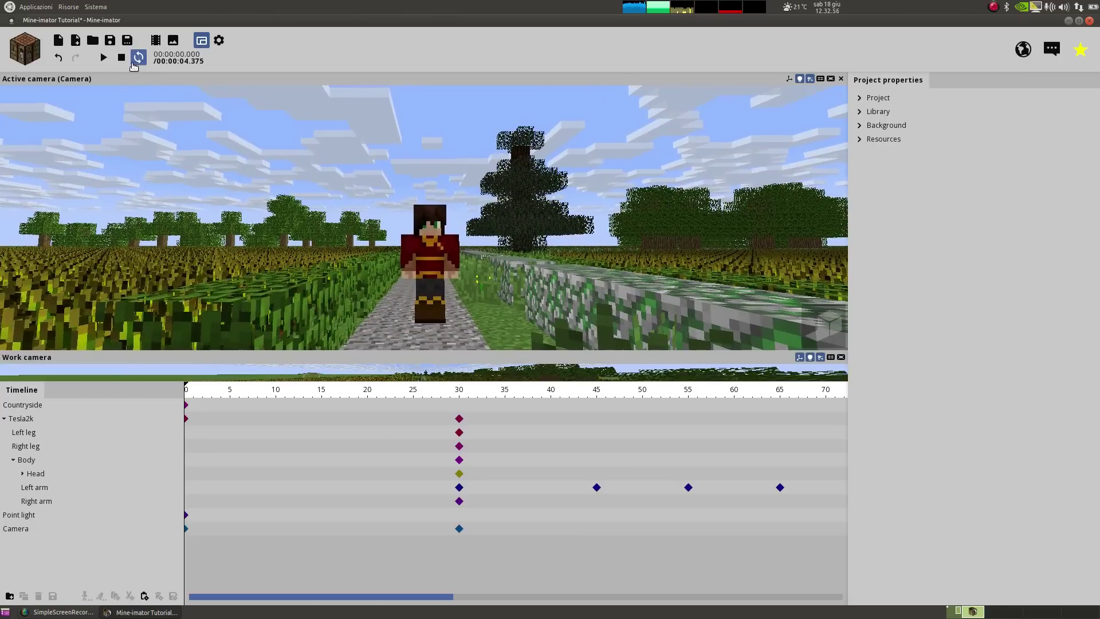
{"action": "left_click", "coordinate": [103, 57]}
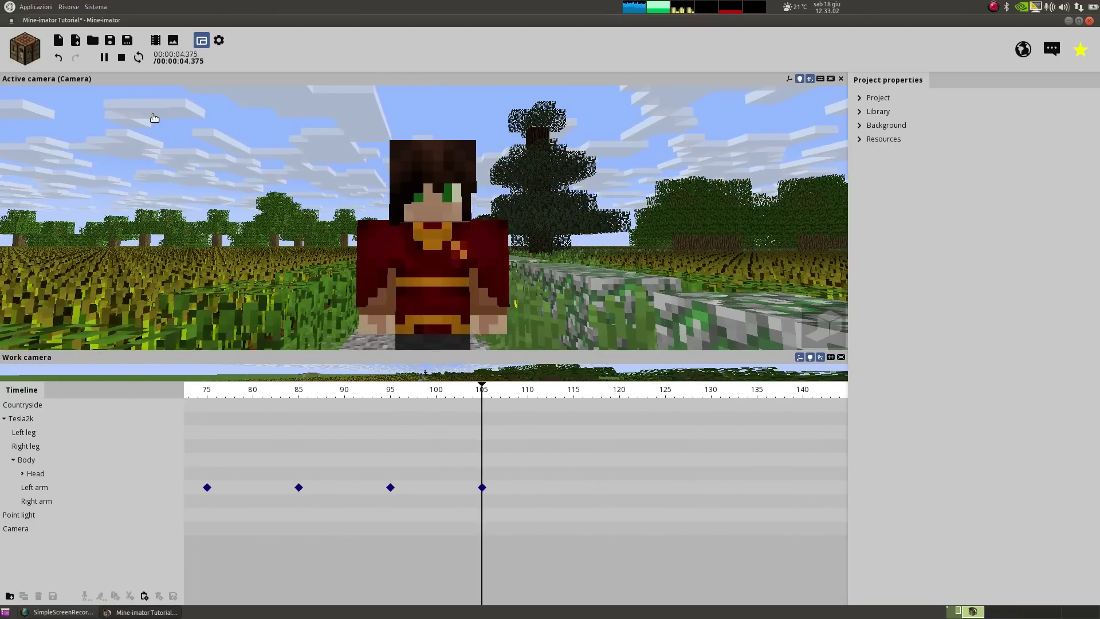
{"action": "left_click", "coordinate": [121, 57]}
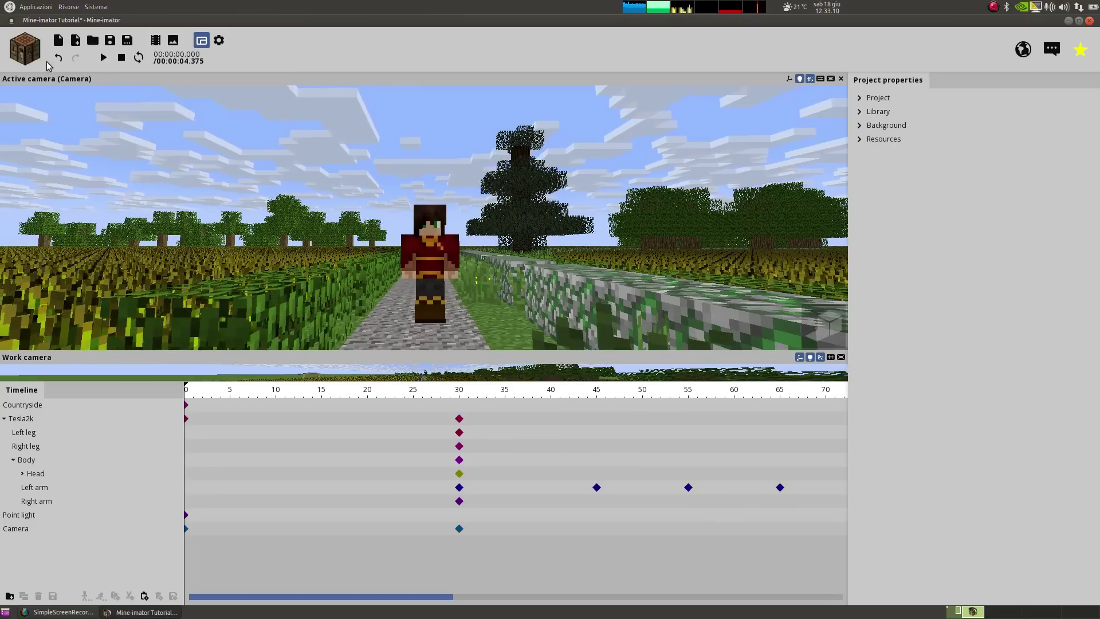
Save the project and switch the active camera view to high quality rendering.
{"action": "left_click", "coordinate": [25, 49]}
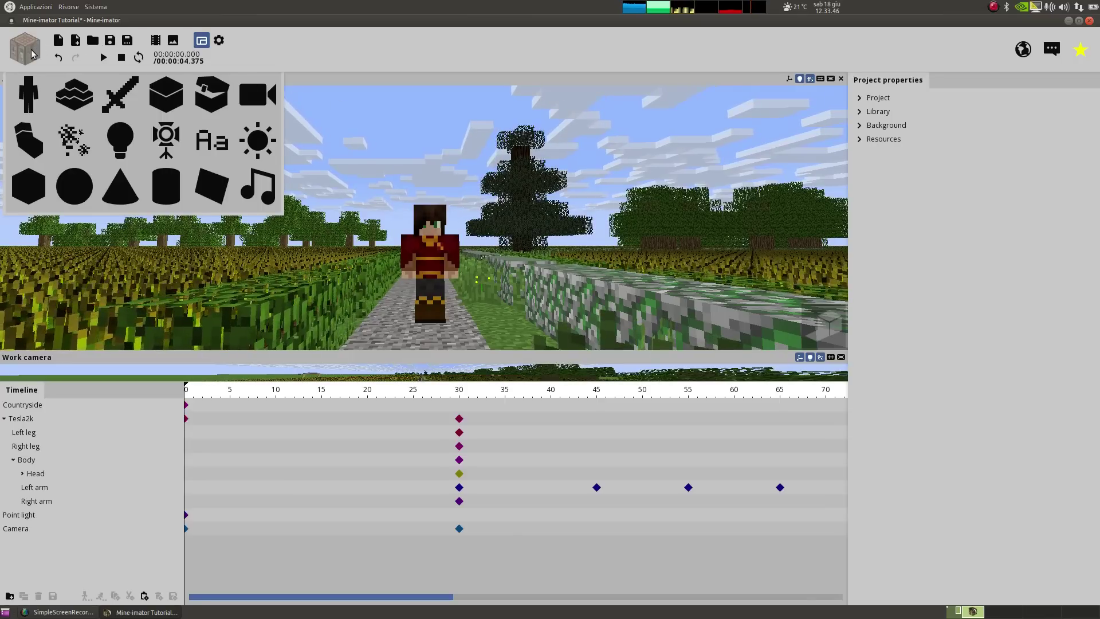
{"action": "left_click", "coordinate": [111, 42]}
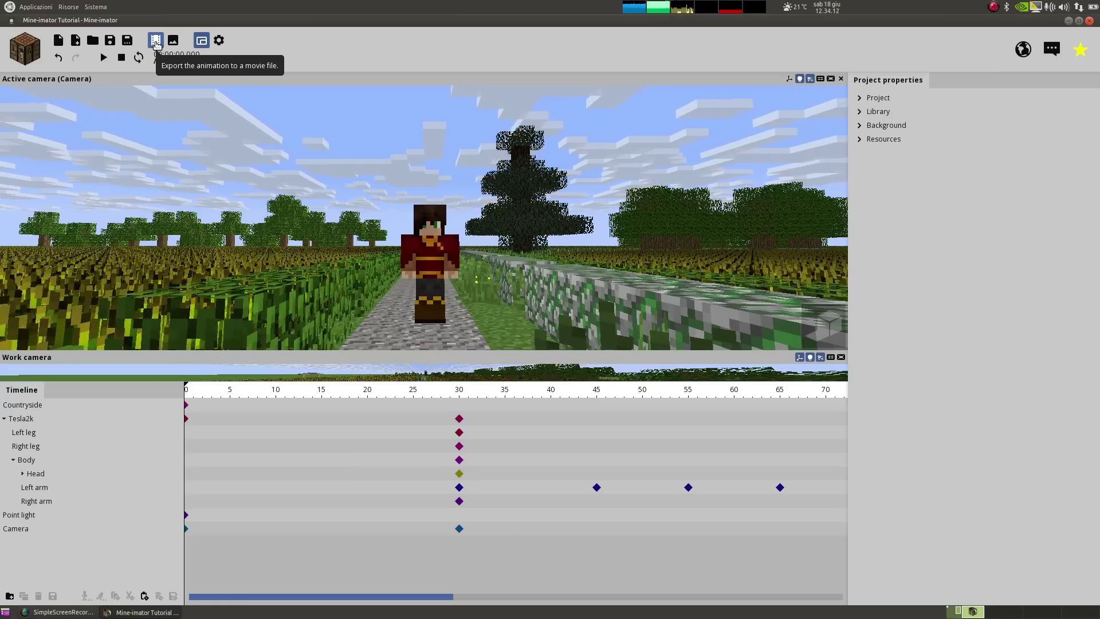
{"action": "left_click", "coordinate": [828, 325]}
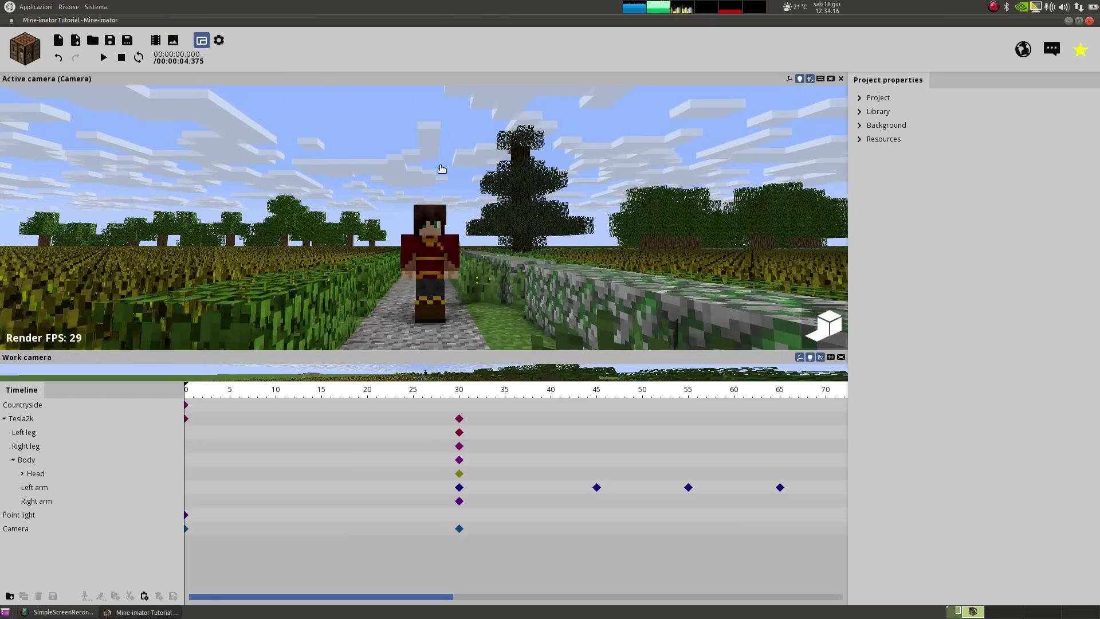
Export the animation as a 1280x720 movie named Mine-imator Tutorial, with high quality, a framerate of 60, audio and high quality rendering.
{"action": "left_click", "coordinate": [156, 41]}
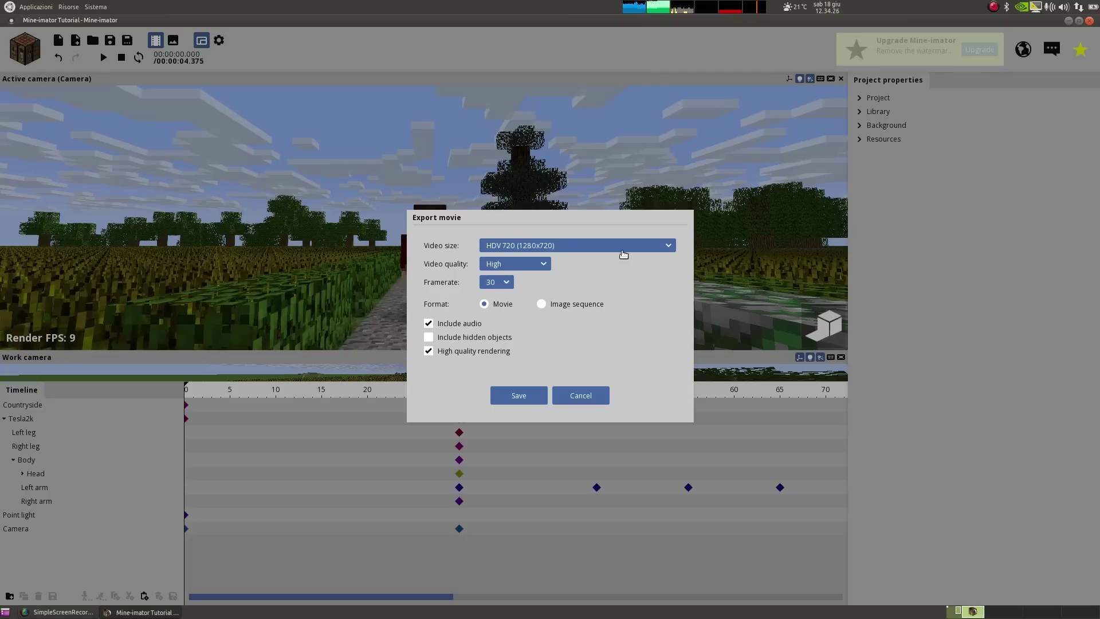
{"action": "left_click", "coordinate": [668, 247]}
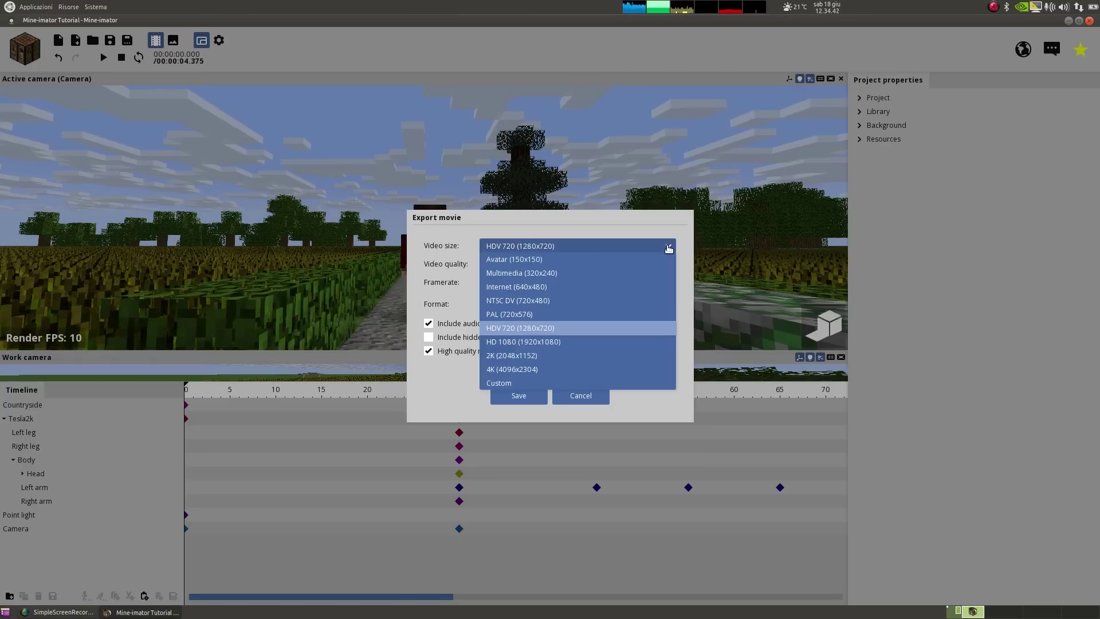
{"action": "left_click", "coordinate": [668, 247]}
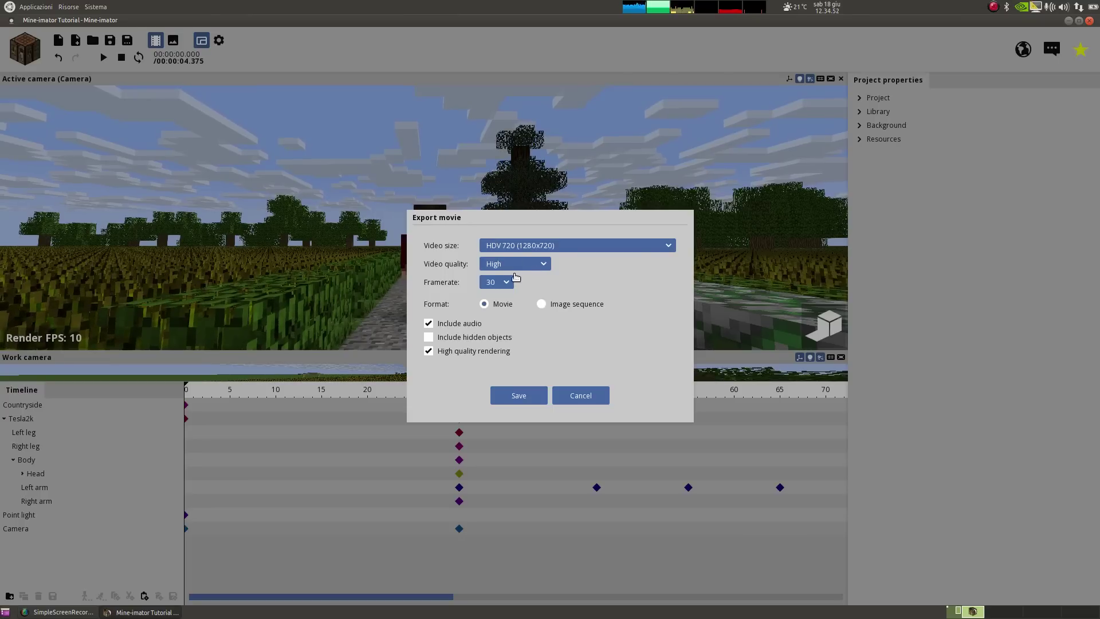
{"action": "left_click", "coordinate": [507, 282]}
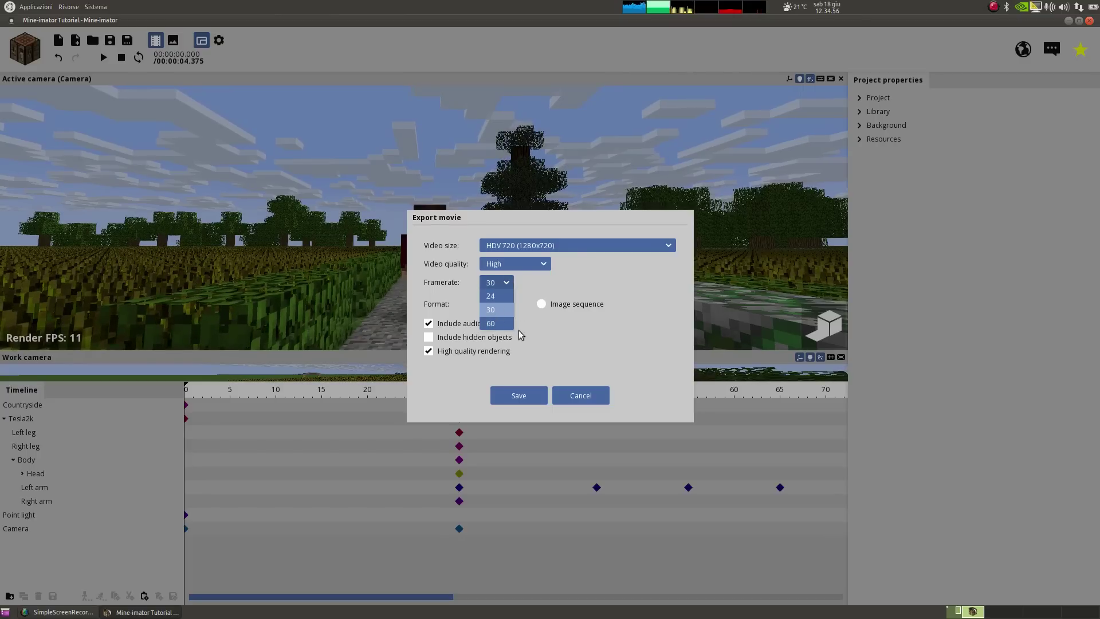
{"action": "left_click", "coordinate": [495, 324]}
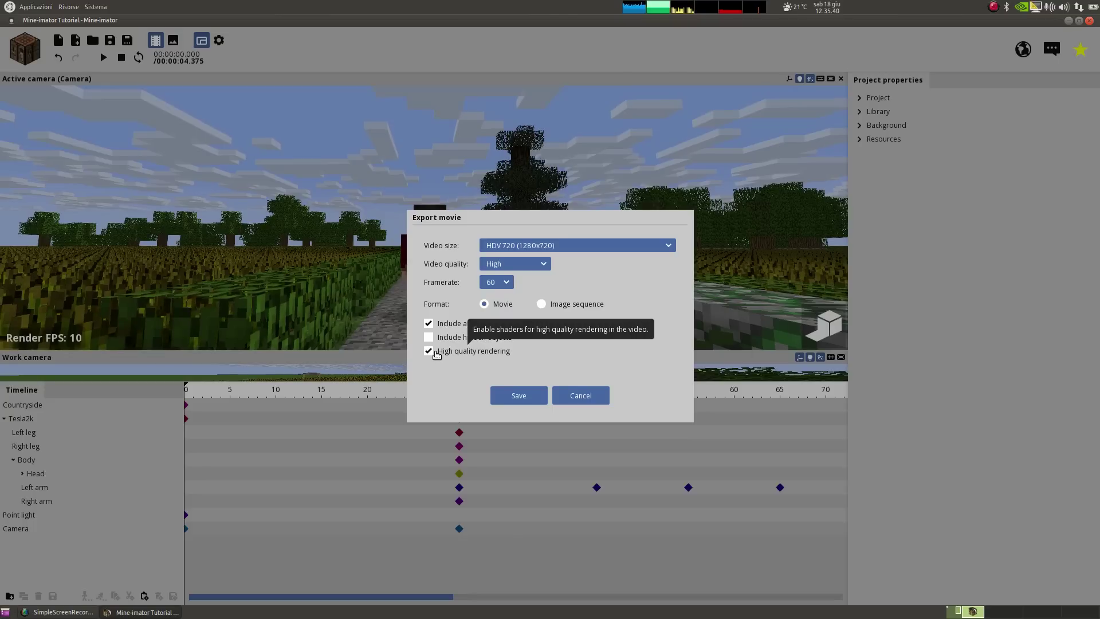
{"action": "left_click", "coordinate": [516, 394]}
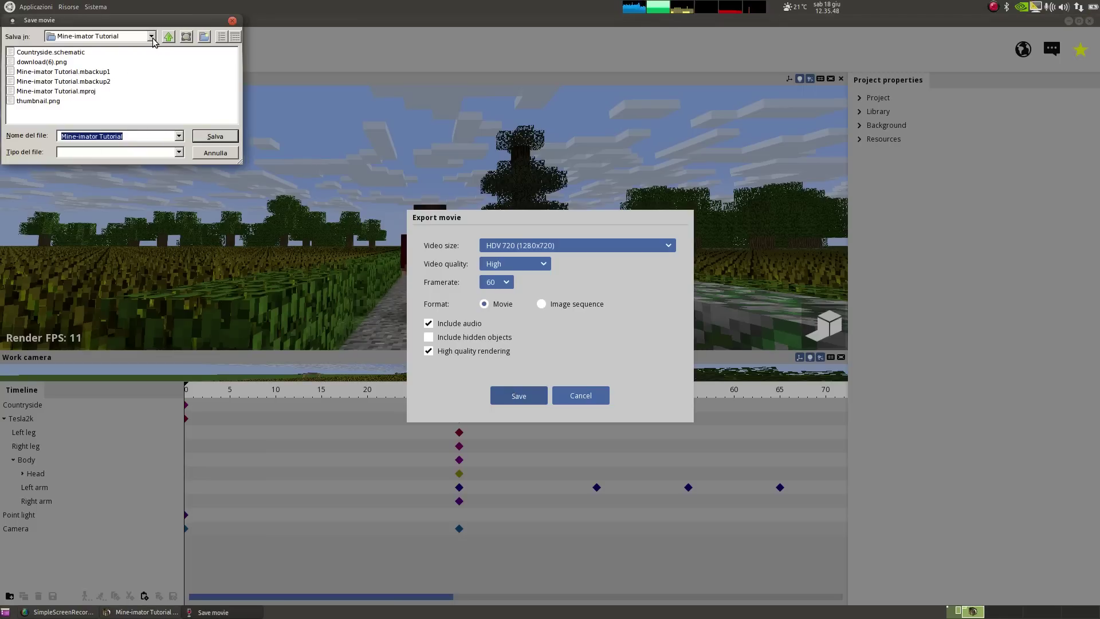
{"action": "left_click", "coordinate": [221, 138]}
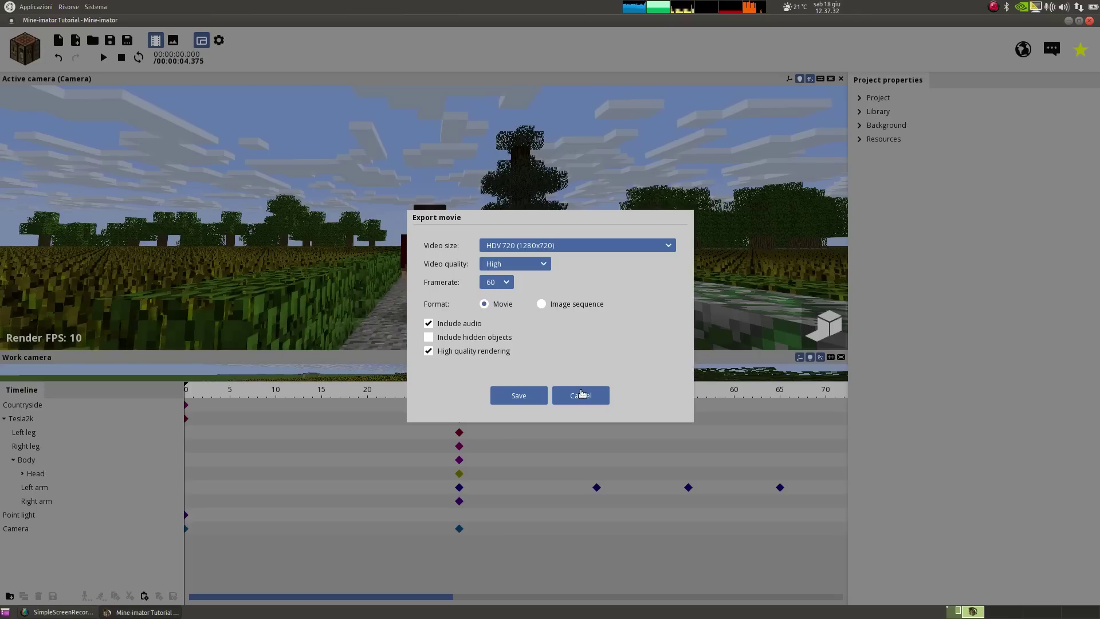
{"action": "left_click", "coordinate": [581, 395]}
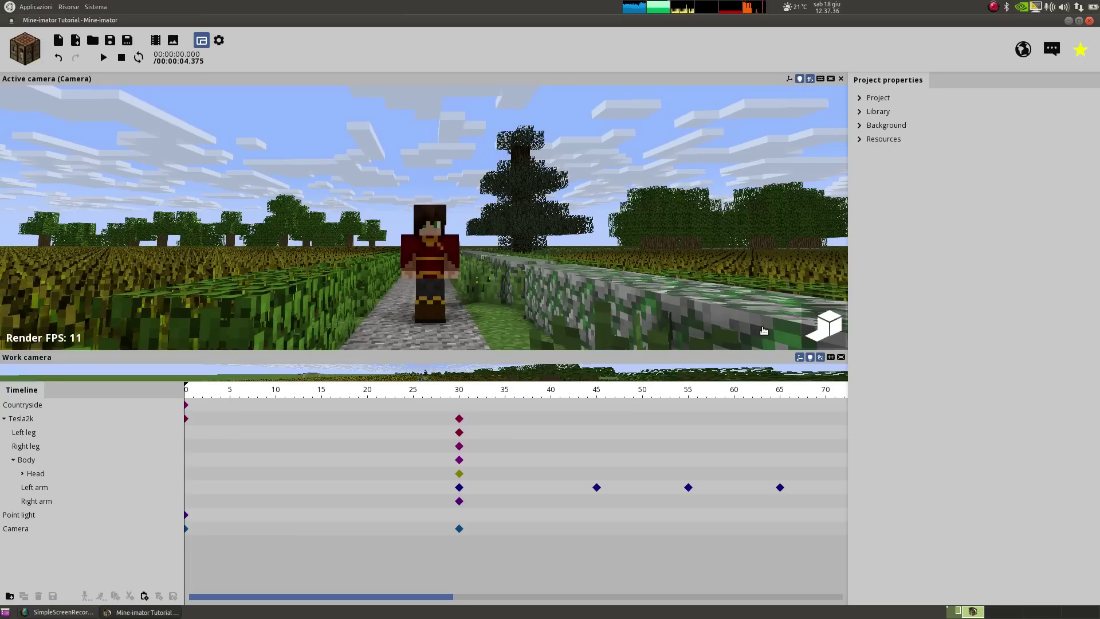
Turn off high quality rendering in the active camera view, and save and close the project.
{"action": "left_click", "coordinate": [807, 324]}
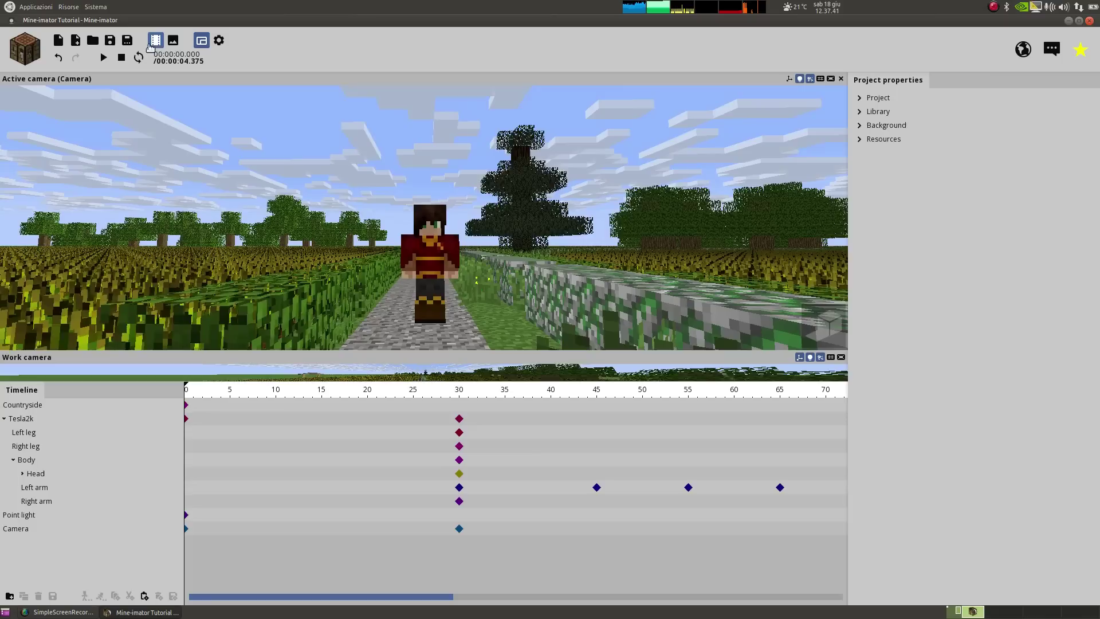
{"action": "left_click", "coordinate": [109, 40]}
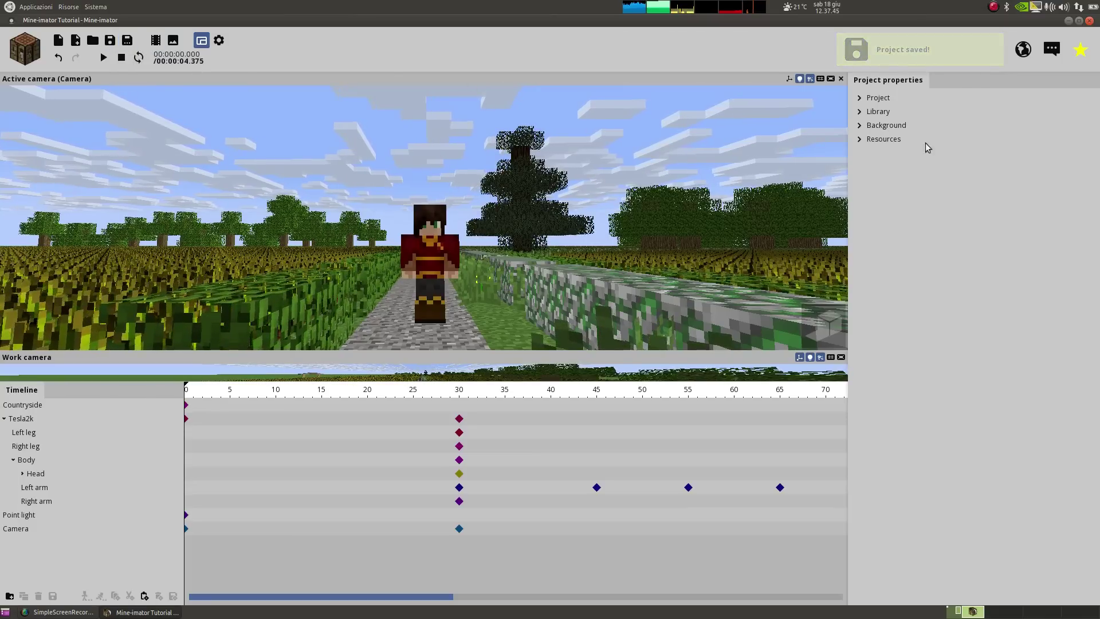
{"action": "left_click", "coordinate": [1089, 22]}
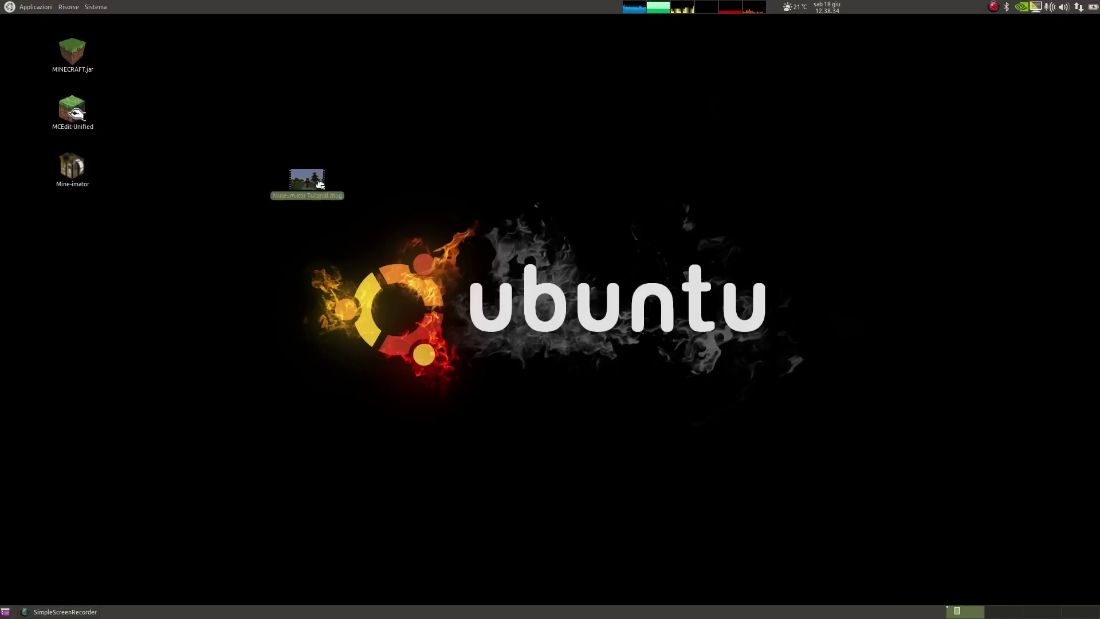
Move the exported Mine-imator Tutorial.mpg file to a free spot on the desktop.
{"action": "left_click_drag", "start_coordinate": [320, 184], "coordinate": [576, 167]}
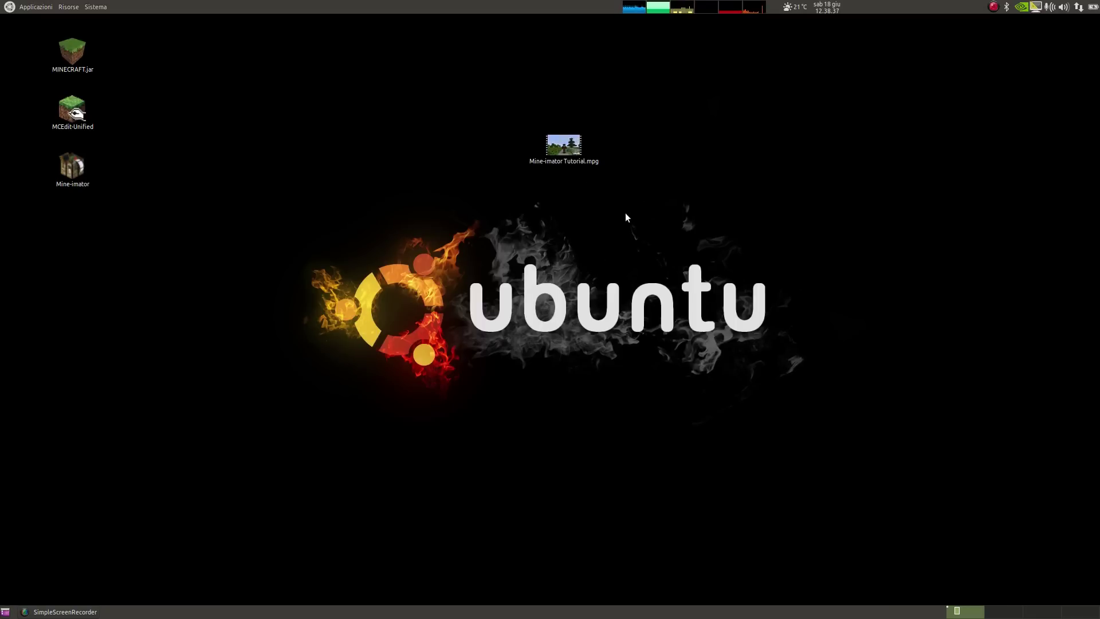
{"action": "left_click_drag", "start_coordinate": [573, 153], "coordinate": [651, 119]}
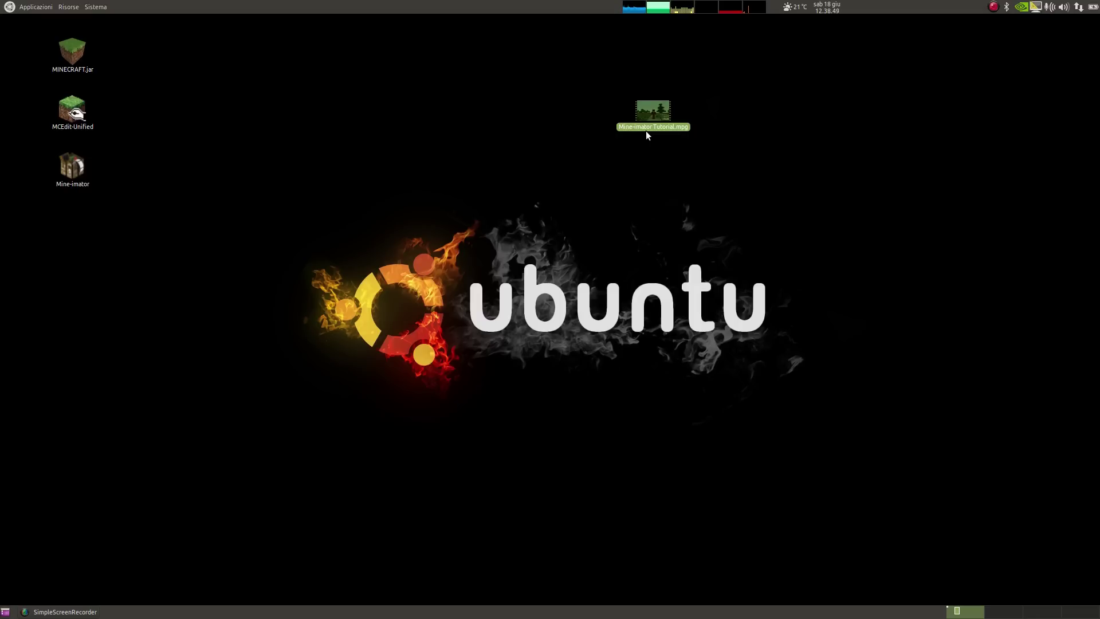
{"action": "left_click", "coordinate": [734, 104]}
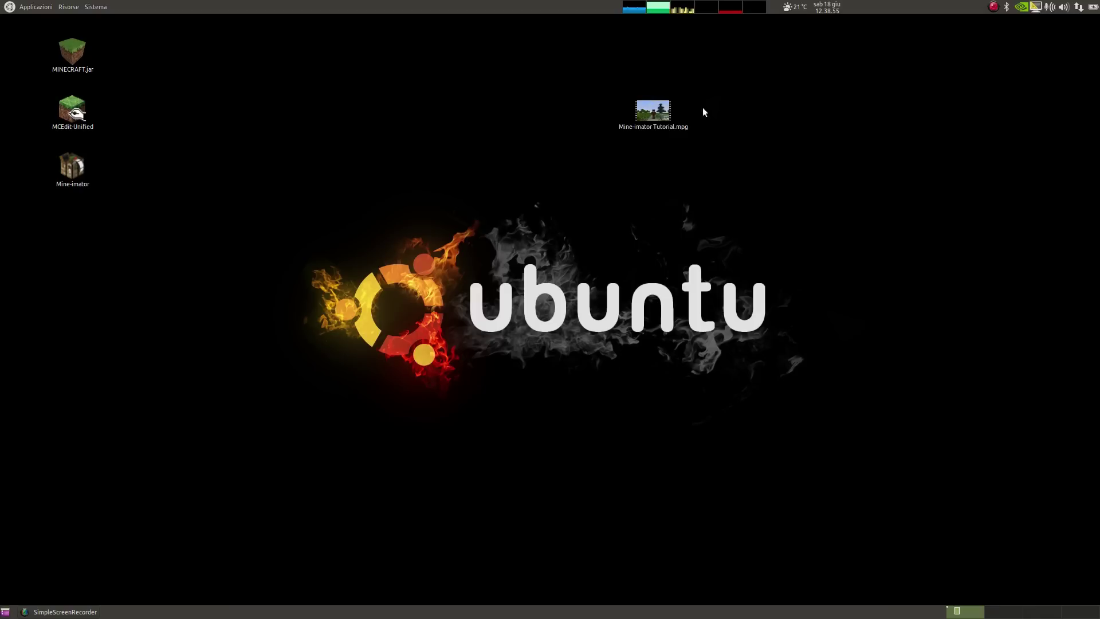
Open Mine-imator Tutorial.mpg in the Video player and play the exported animation again from the start.
{"action": "right_click", "coordinate": [650, 106]}
{"action": "mouse_move", "coordinate": [711, 127]}
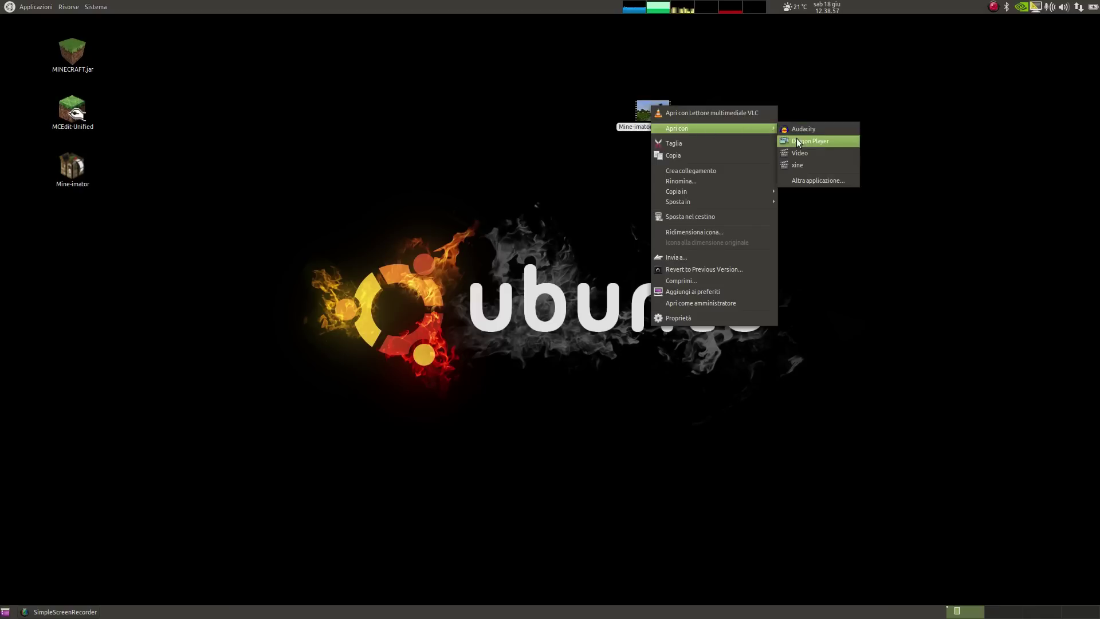
{"action": "left_click", "coordinate": [812, 152]}
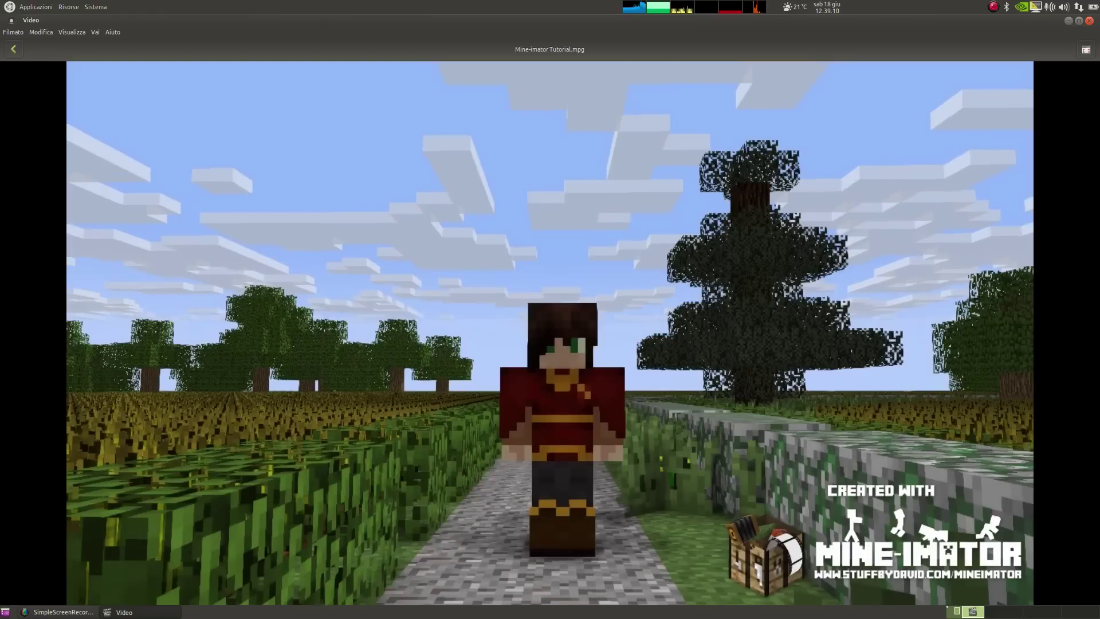
{"action": "mouse_move", "coordinate": [611, 336]}
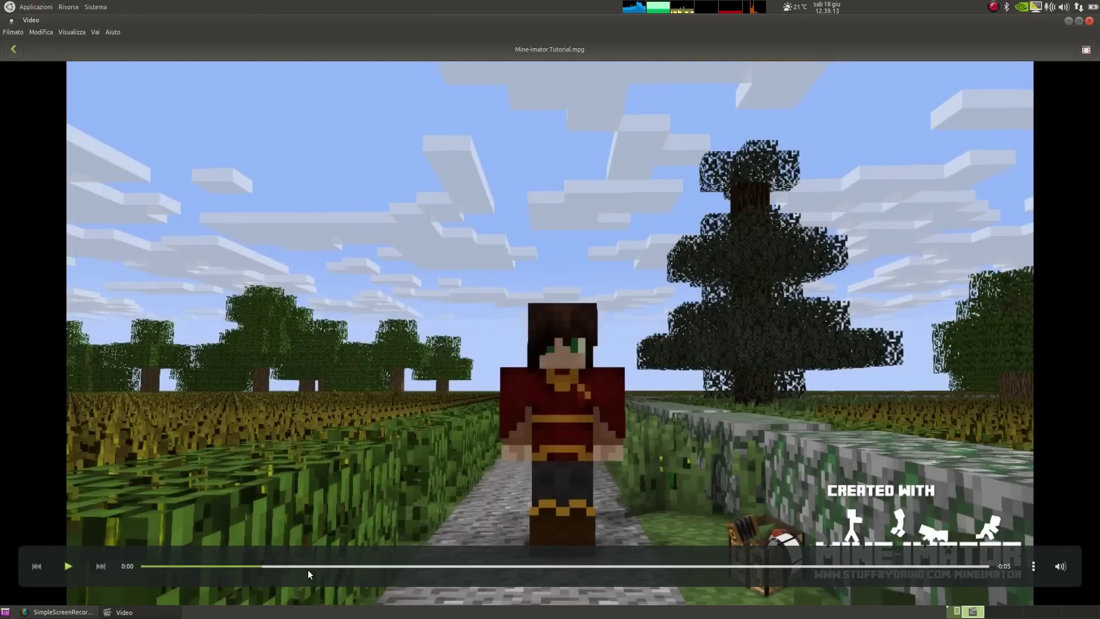
{"action": "left_click", "coordinate": [70, 569]}
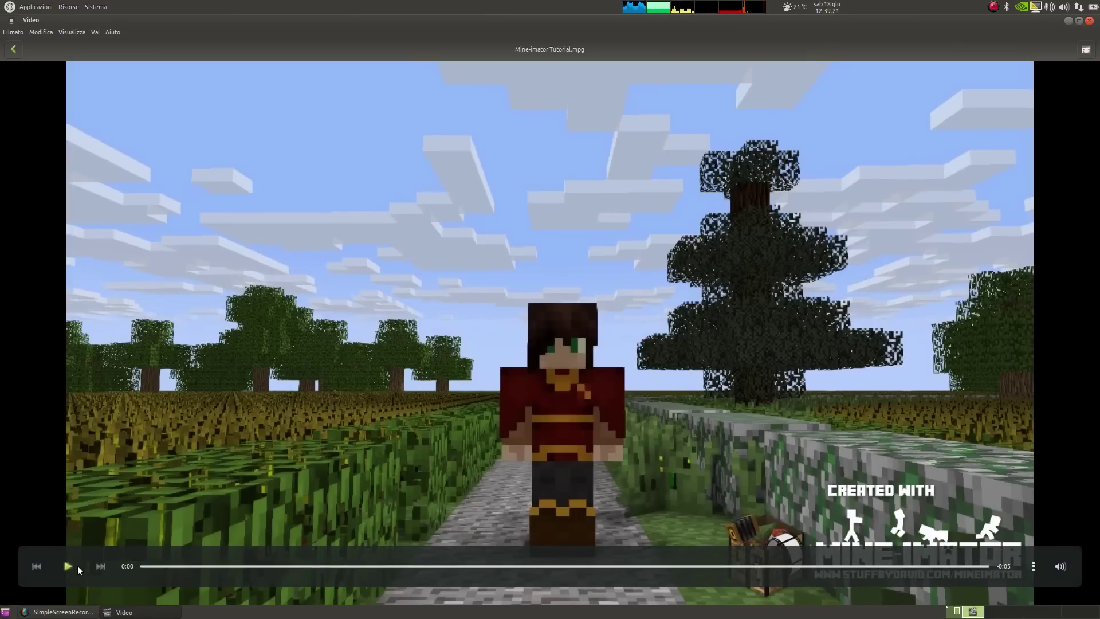
{"action": "left_click", "coordinate": [61, 565]}
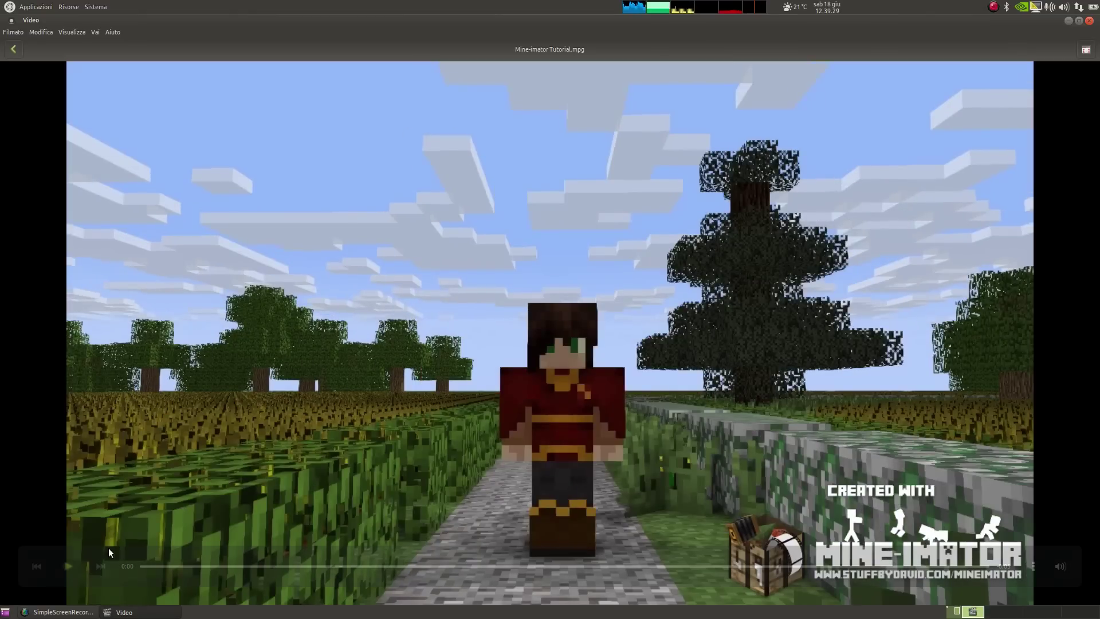
Close the Video player and move the Mine-imator Tutorial.mpg file closer to the middle of the desktop.
{"action": "left_click", "coordinate": [1089, 21]}
{"action": "left_click_drag", "start_coordinate": [653, 112], "coordinate": [564, 145]}
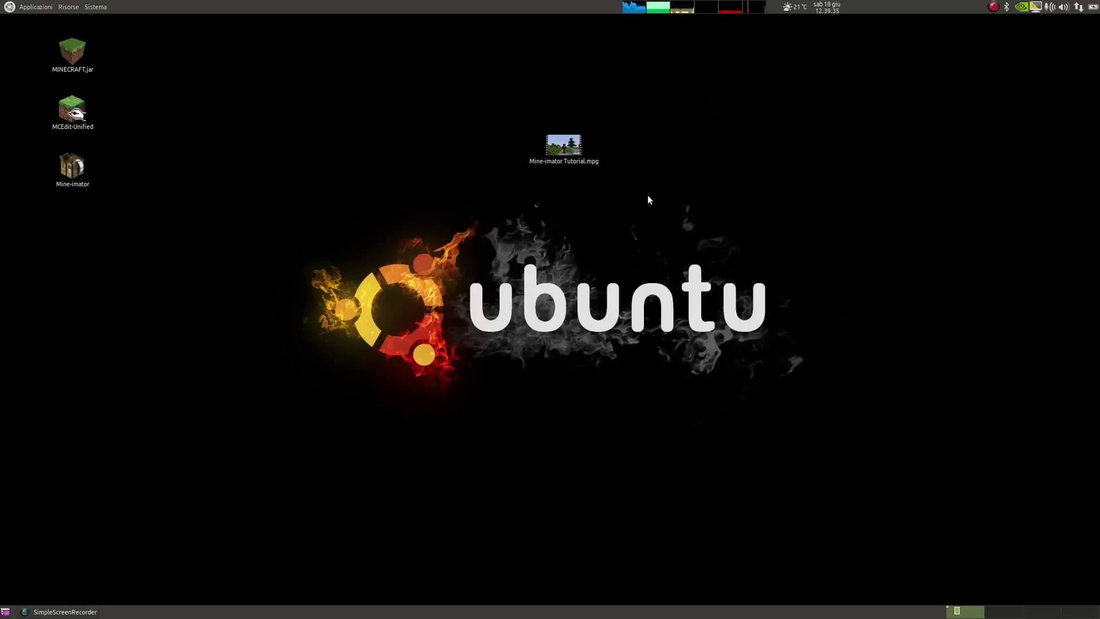